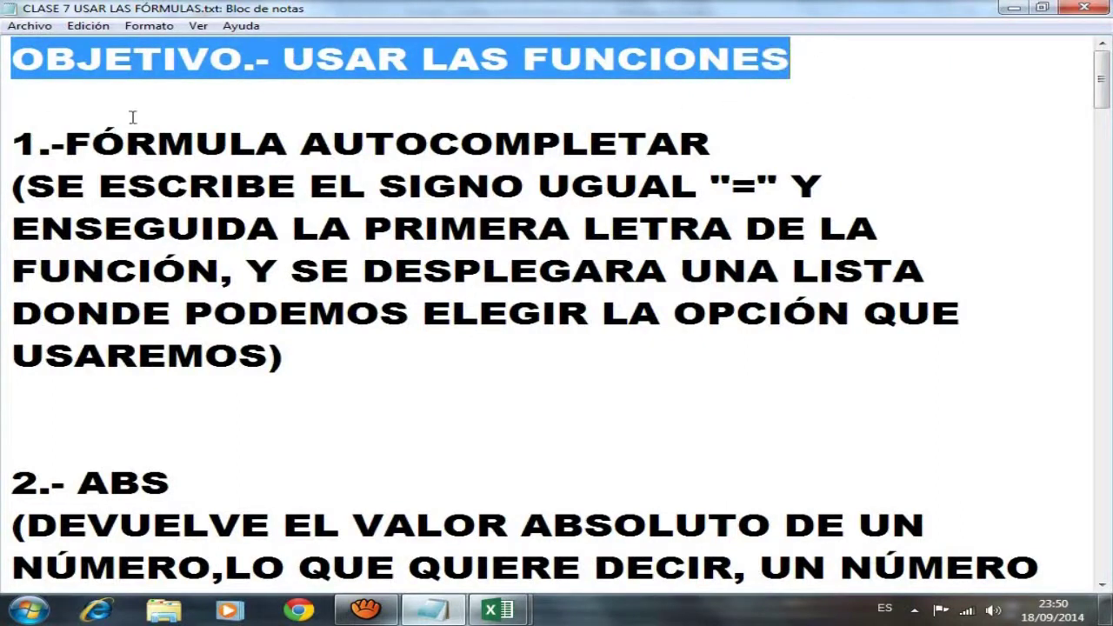
Step: Highlight the 1.-FÓRMULA AUTOCOMPLETAR paragraph in the notes and bring up the Excel window previews
mouse_move(4, 141)
mouse_down()
mouse_move(771, 156)
mouse_move(925, 276)
mouse_move(953, 349)
mouse_up()
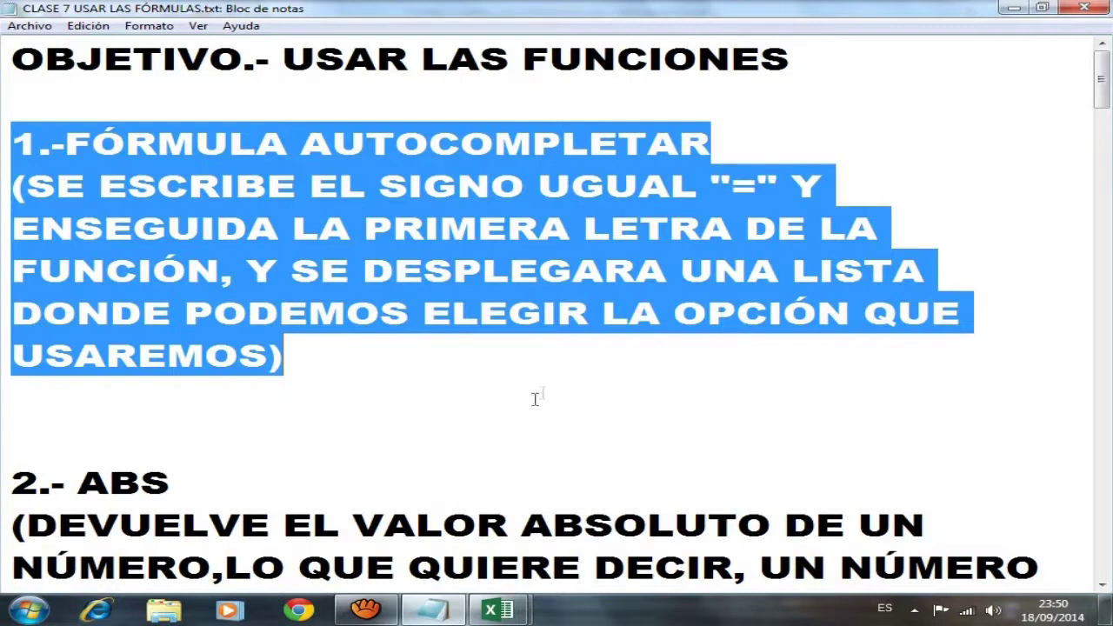
click(497, 612)
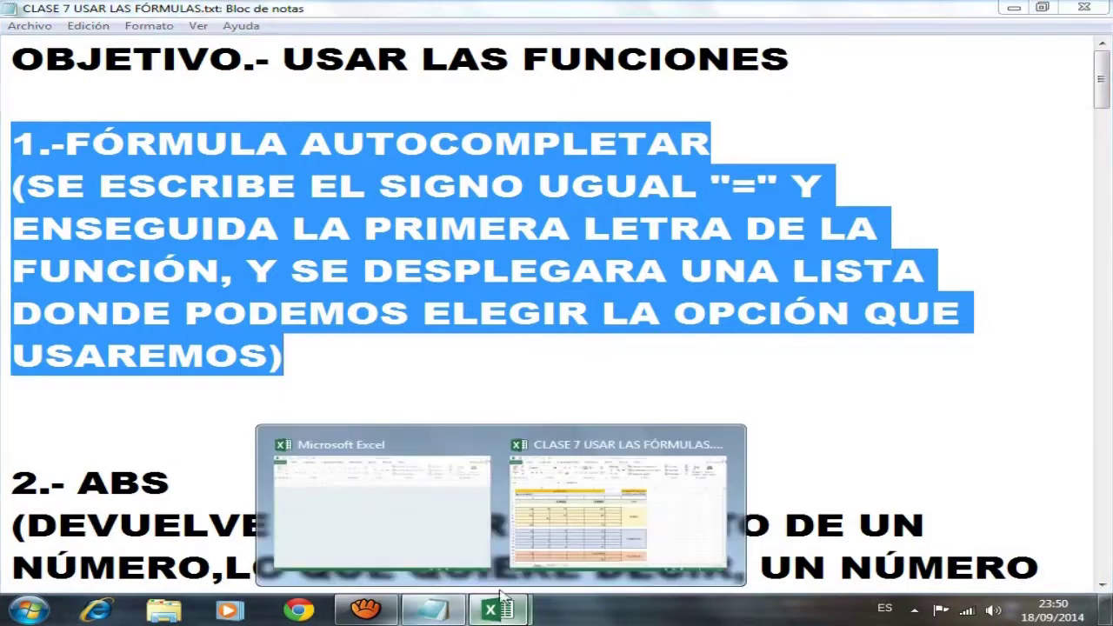
Step: Bring the CLASE 7 USAR LAS FÓRMULAS workbook forward and review A2's =S entry and the AUTOCOMPLETAR label
click(563, 539)
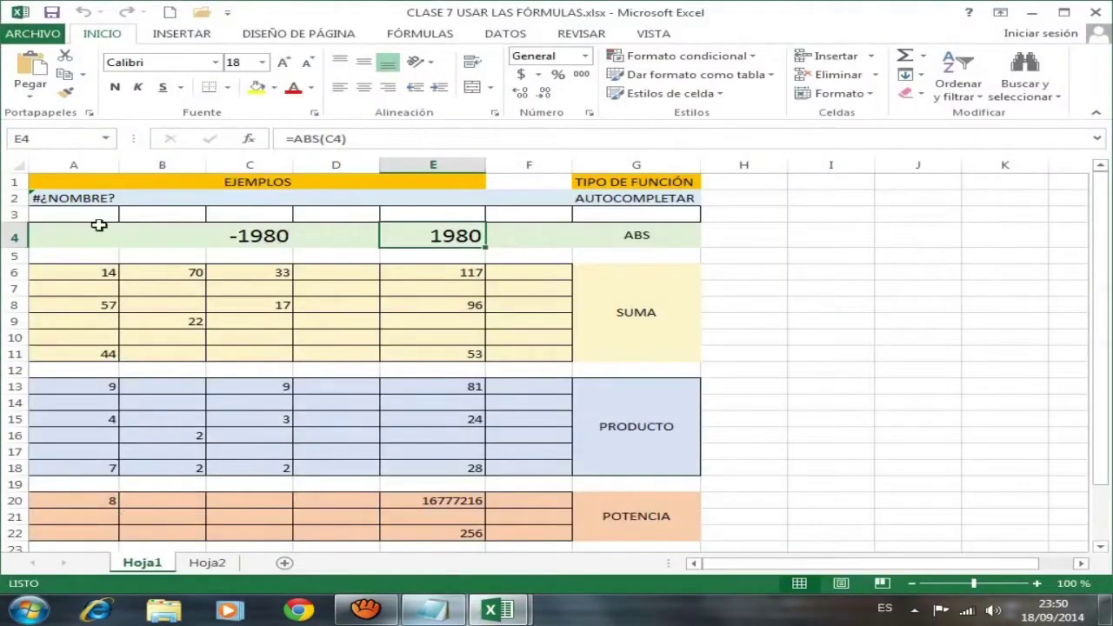
click(93, 198)
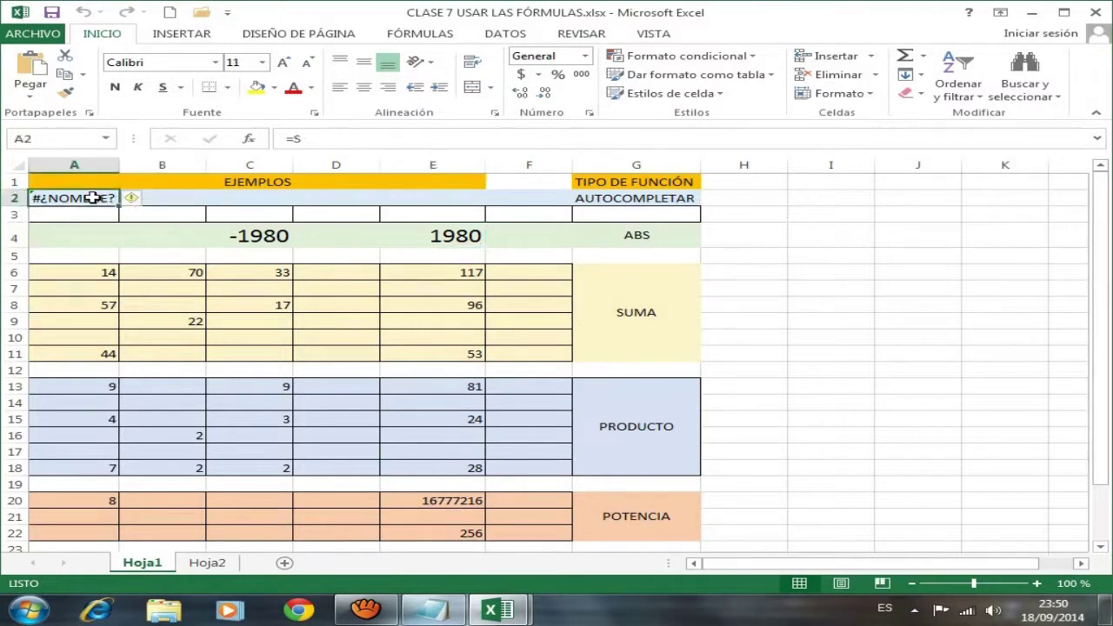
click(617, 198)
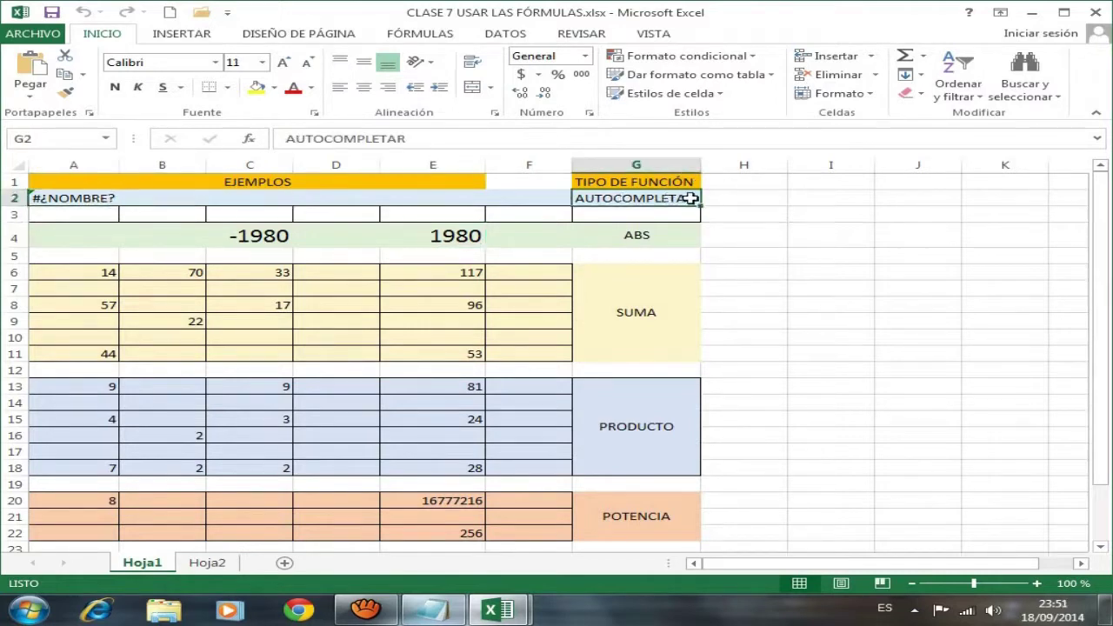
click(77, 198)
Step: Retype =S in A2 to show the autocomplete list, then commit it so A2 shows #¿NOMBRE?
click(319, 138)
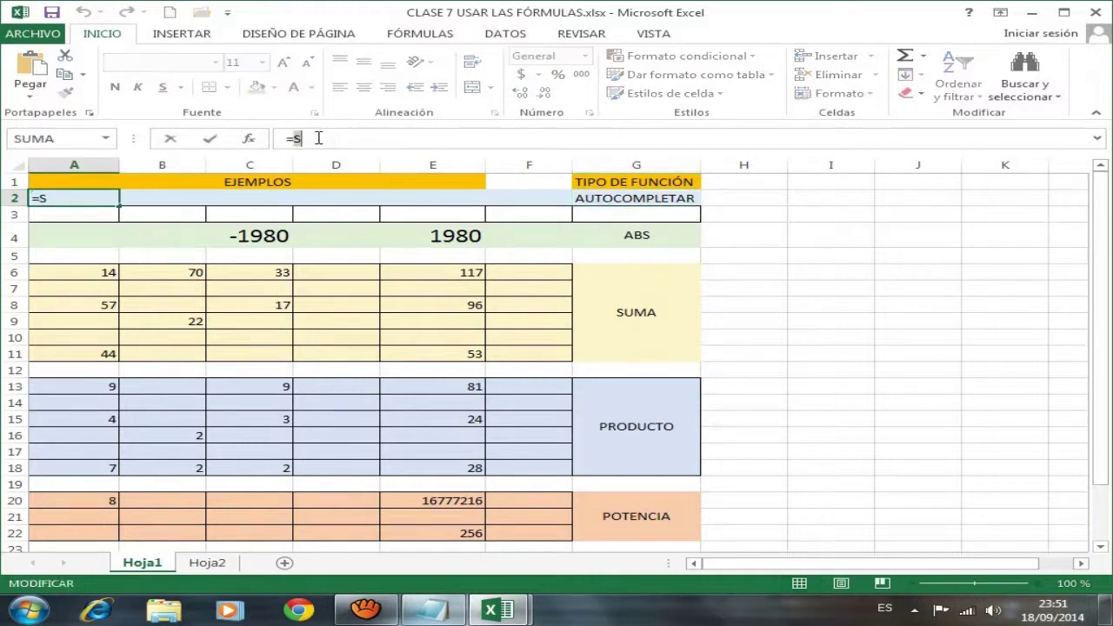
key(BackSpace)
key(BackSpace)
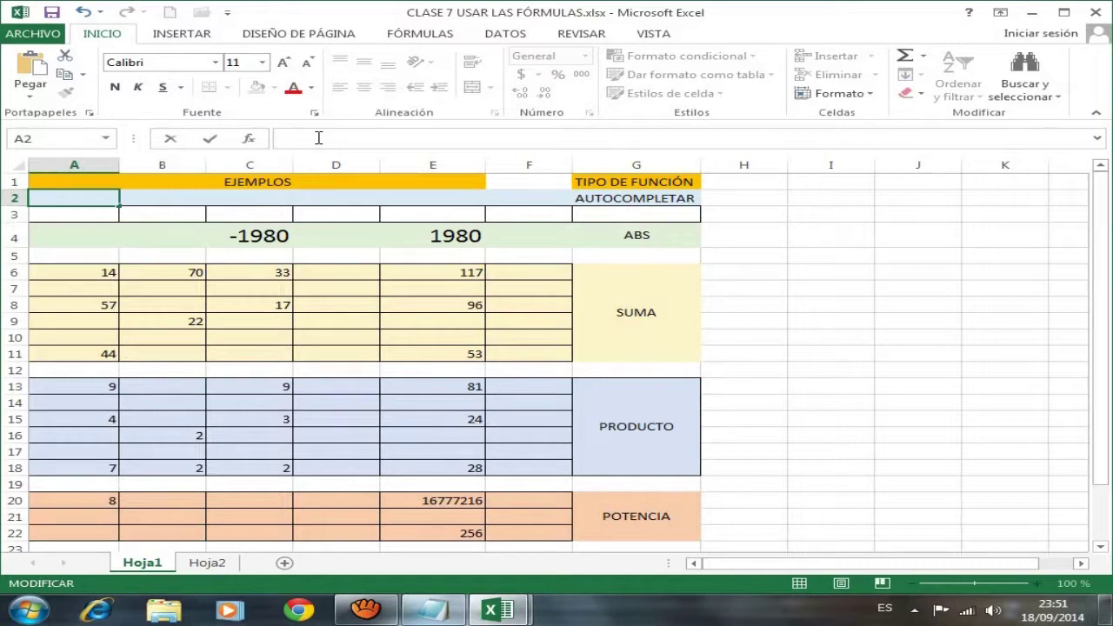
text(=)
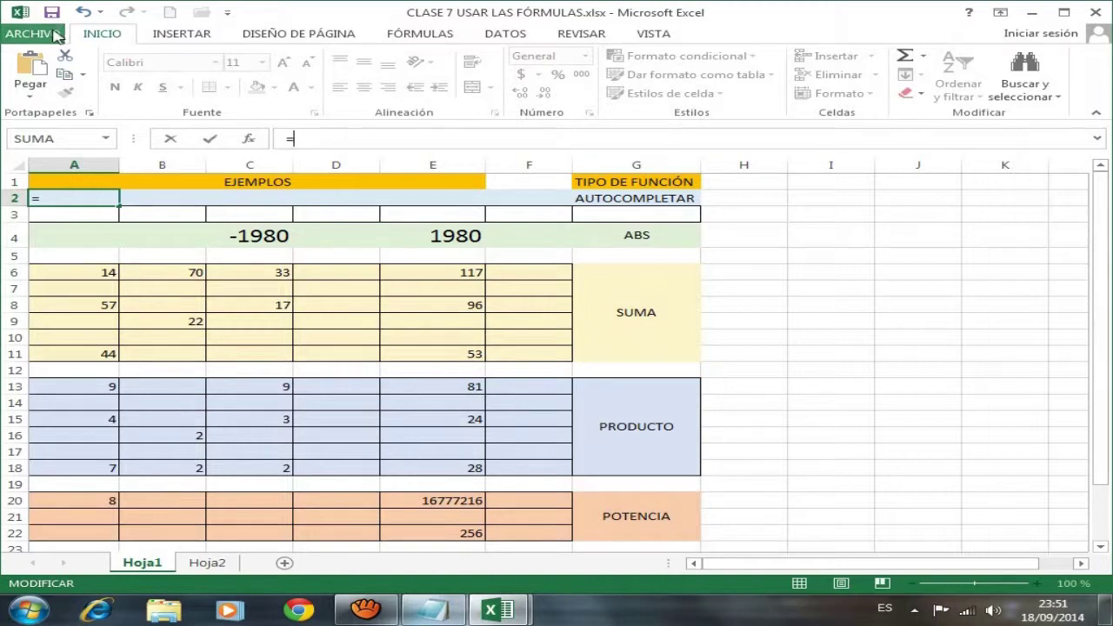
text(S)
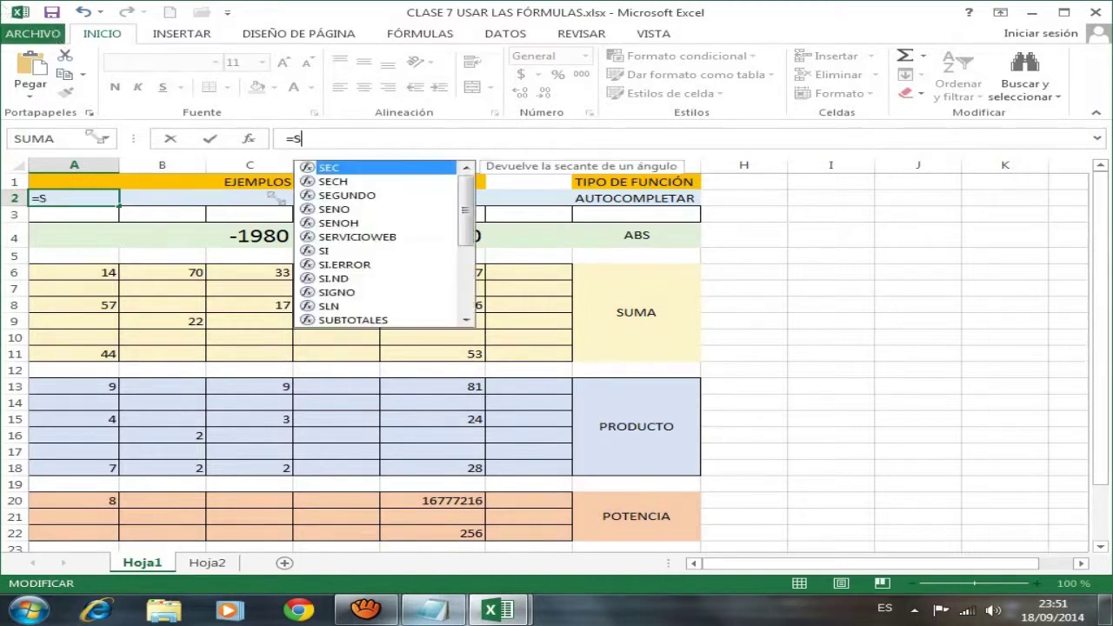
mouse_move(465, 195)
mouse_down()
mouse_move(454, 273)
mouse_move(481, 190)
mouse_move(470, 244)
mouse_up()
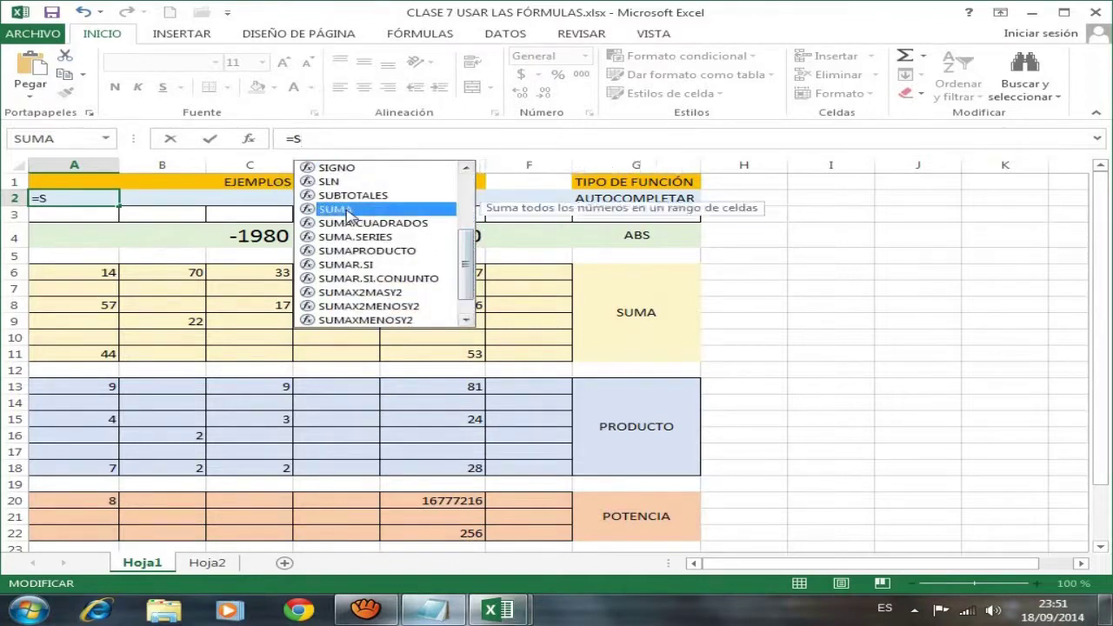
key(Return)
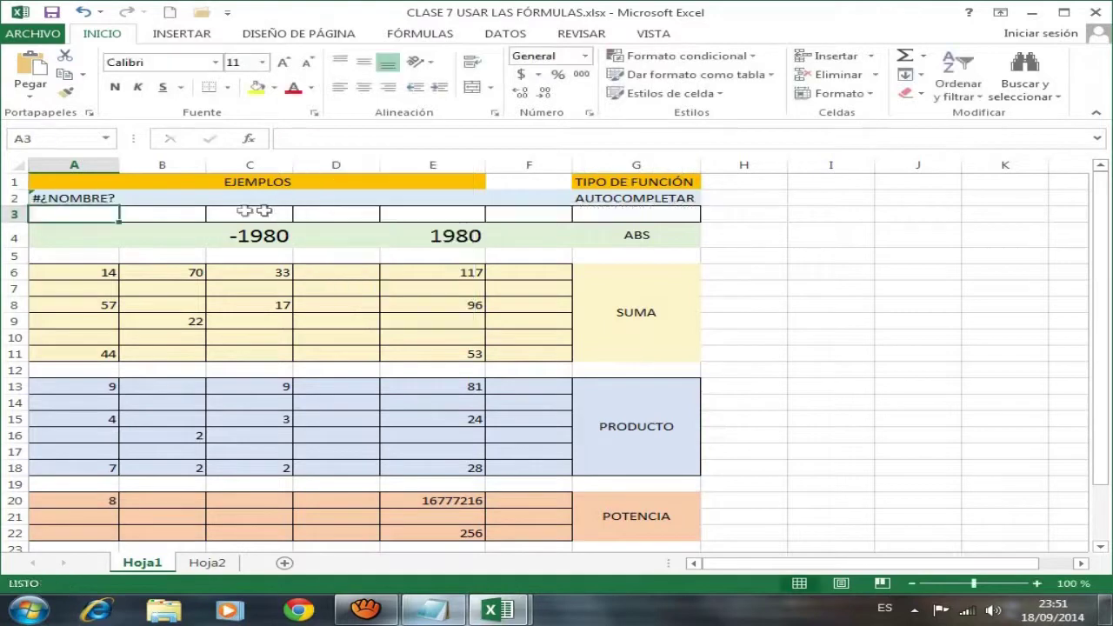
Step: Reopen the S function suggestions in A2 and insert SUMA from the list
click(73, 198)
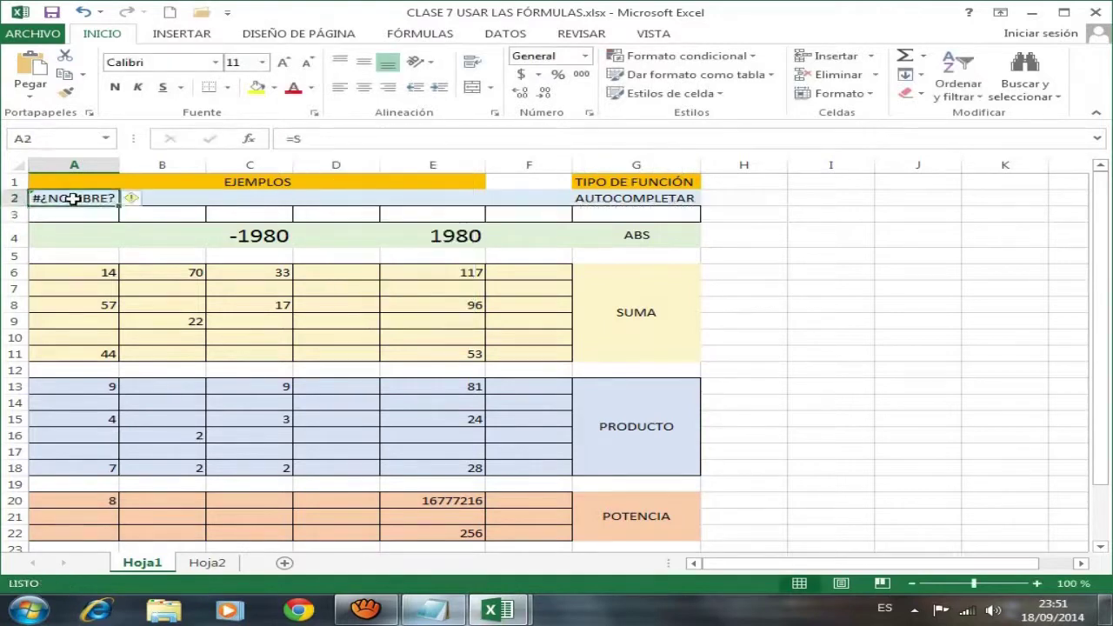
click(302, 138)
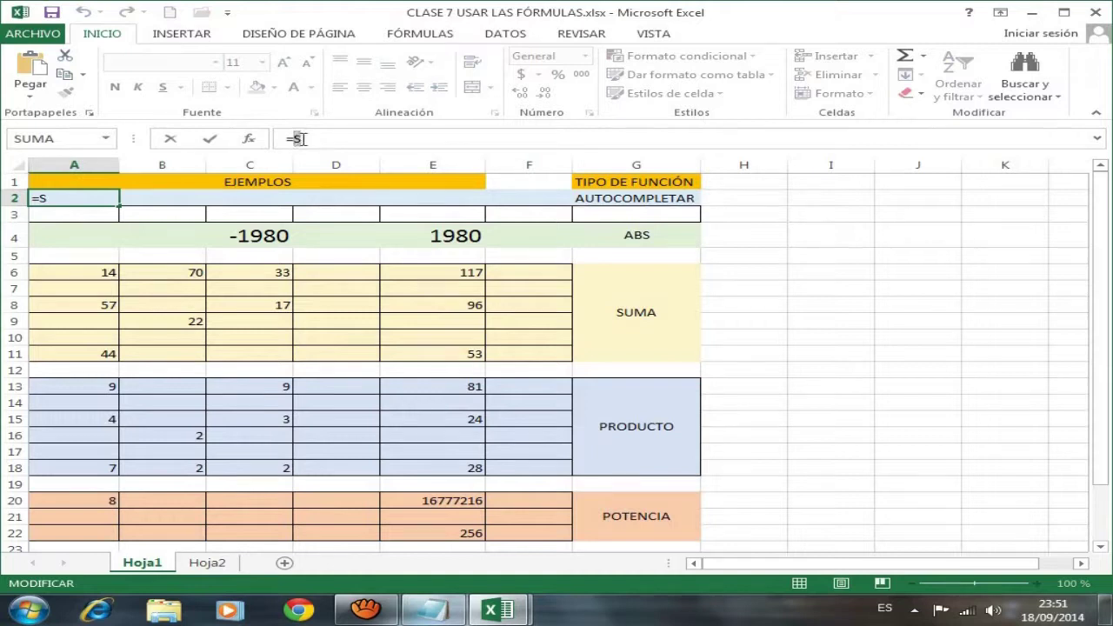
key(BackSpace)
text(S)
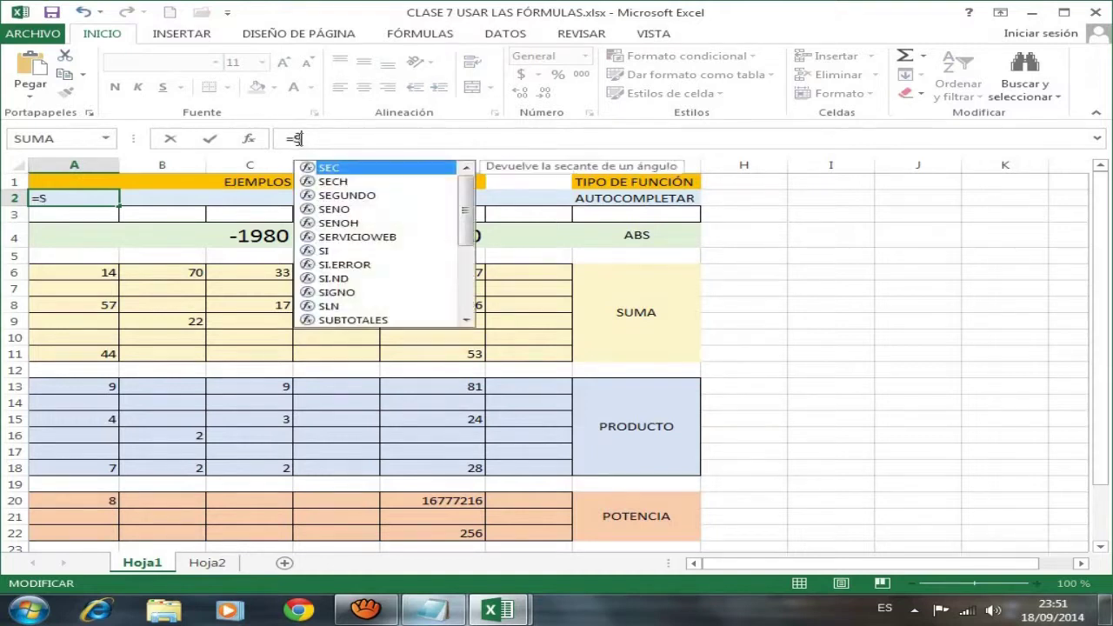
drag(462, 211, 464, 250)
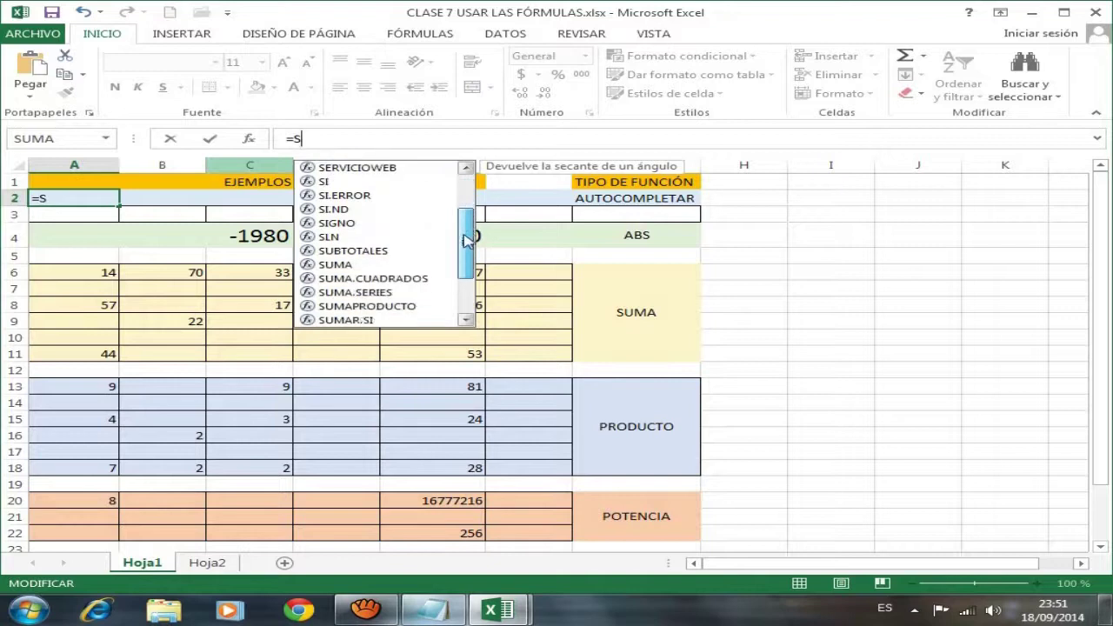
click(340, 236)
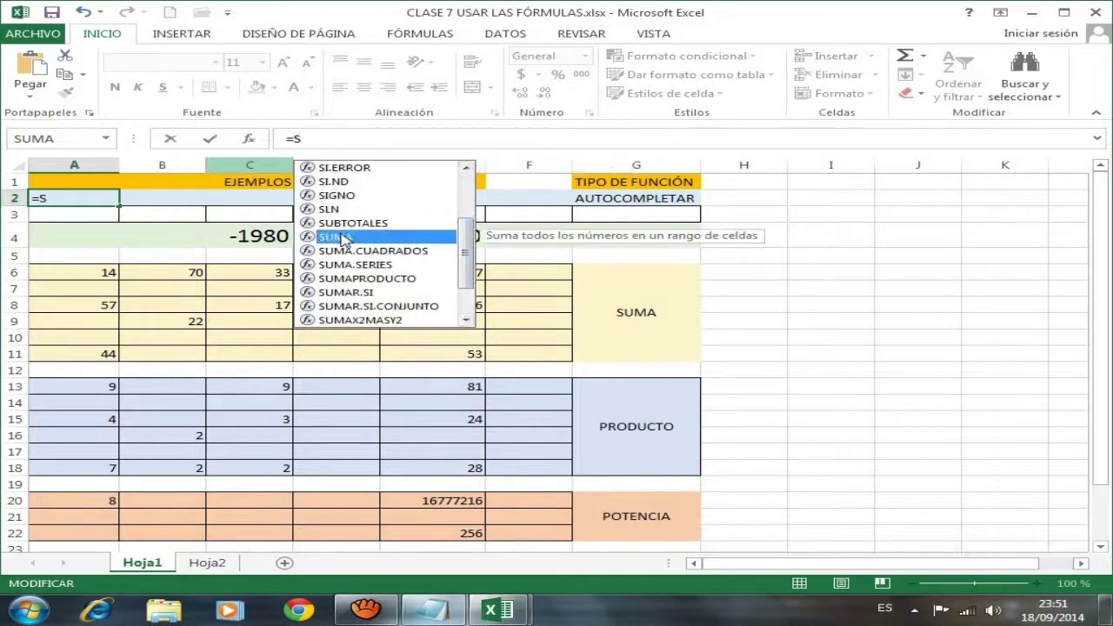
double_click(341, 237)
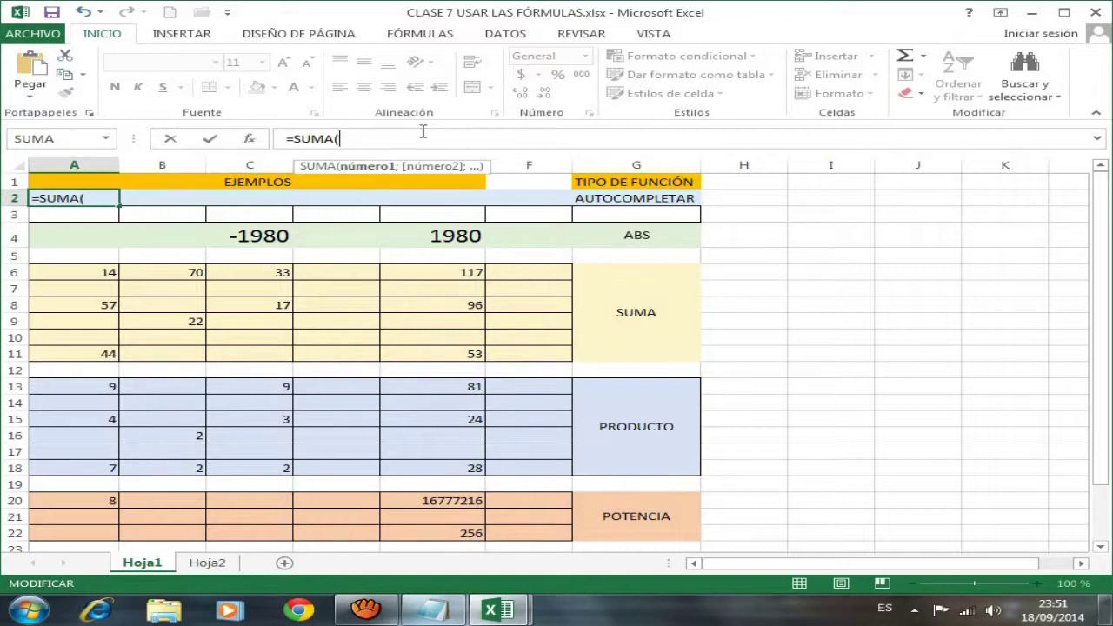
Step: Replace SUMA( with the P suggestions and insert PRODUCTO instead
drag(341, 139, 295, 139)
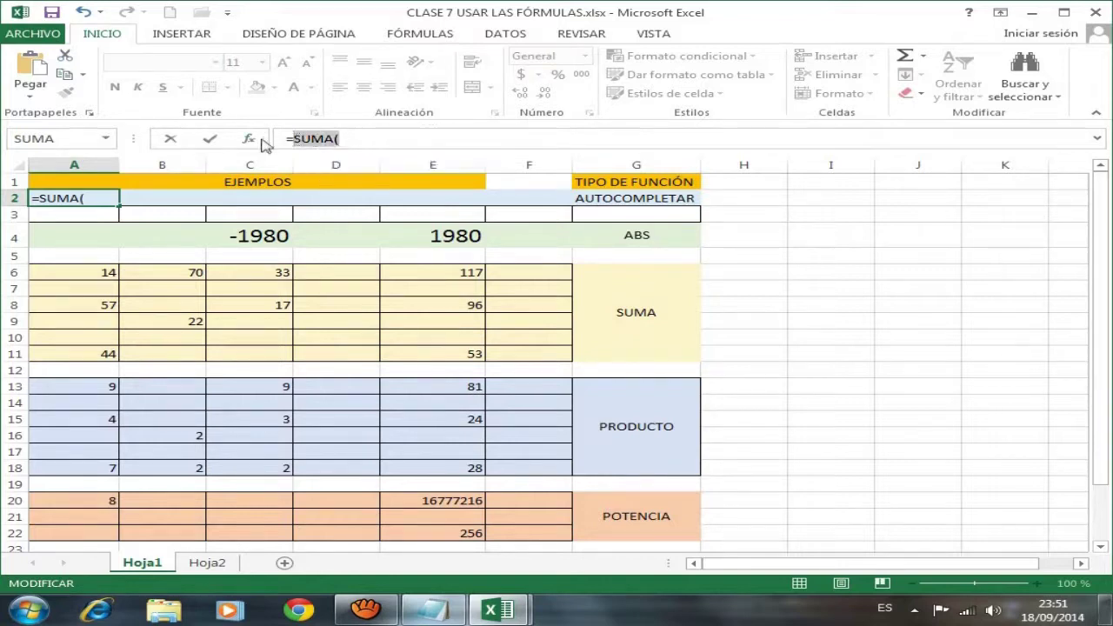
text(P)
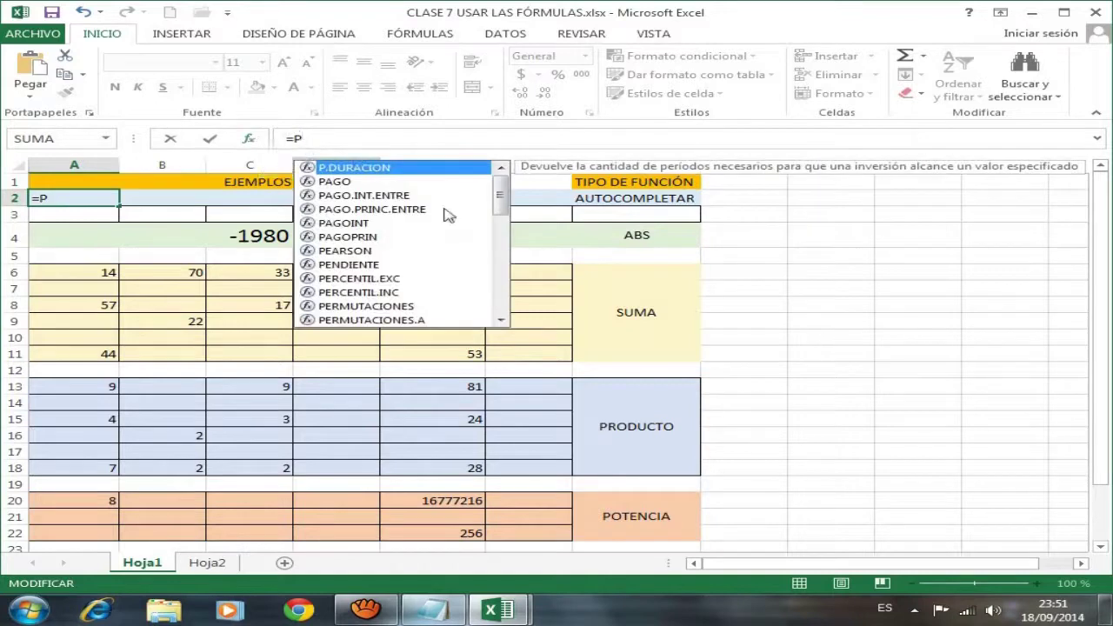
drag(502, 195, 502, 250)
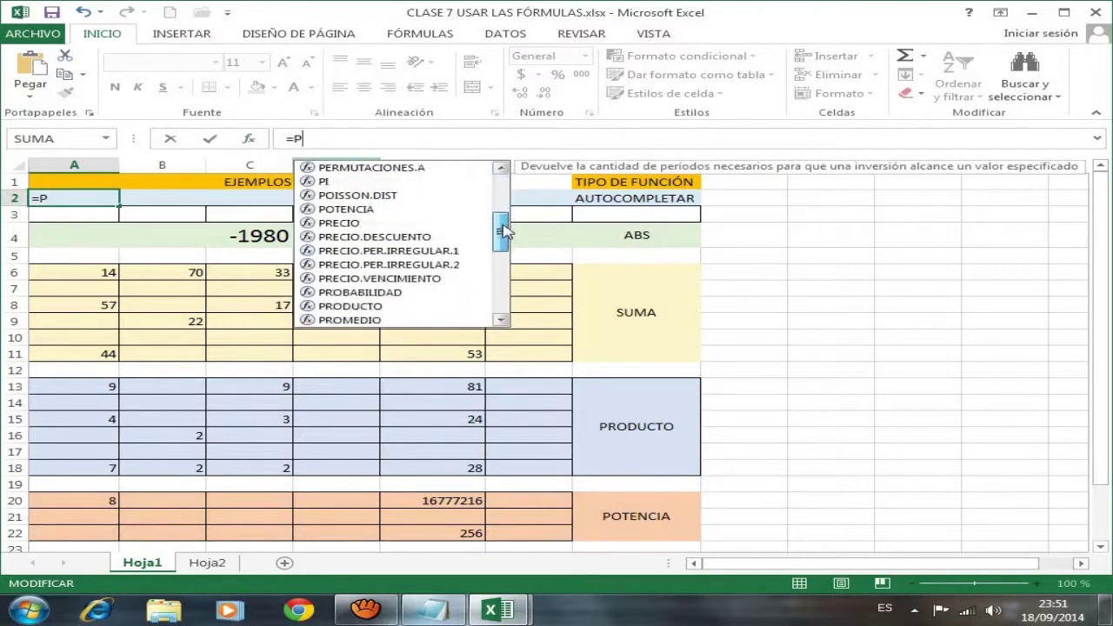
scroll(502, 250, down, 1)
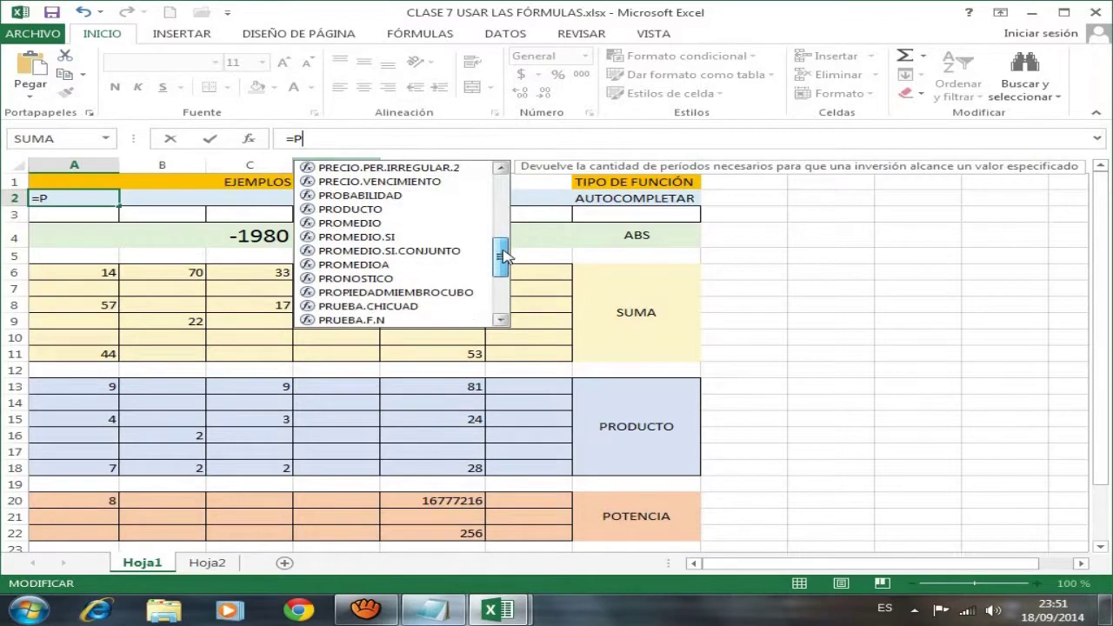
mouse_move(495, 249)
mouse_down()
mouse_move(506, 273)
mouse_move(502, 247)
mouse_up()
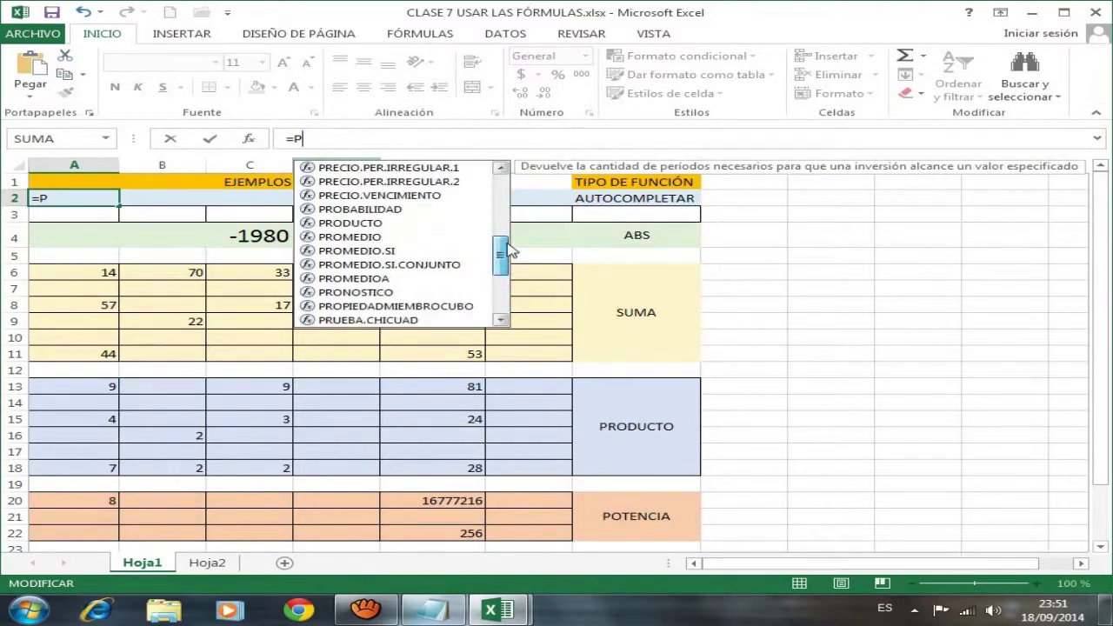
mouse_move(378, 231)
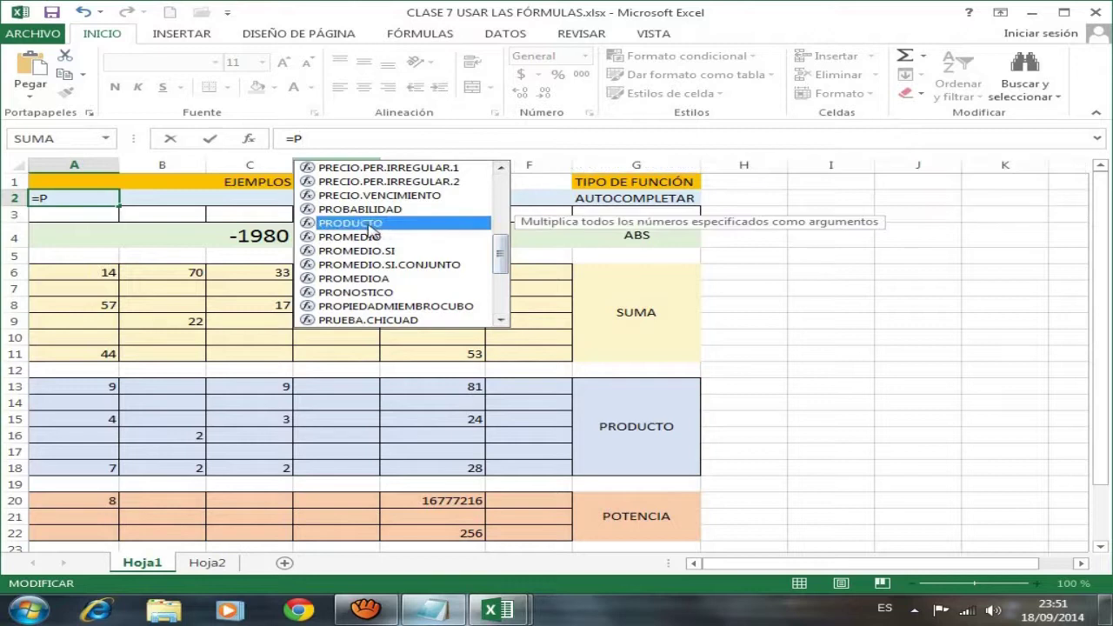
double_click(370, 224)
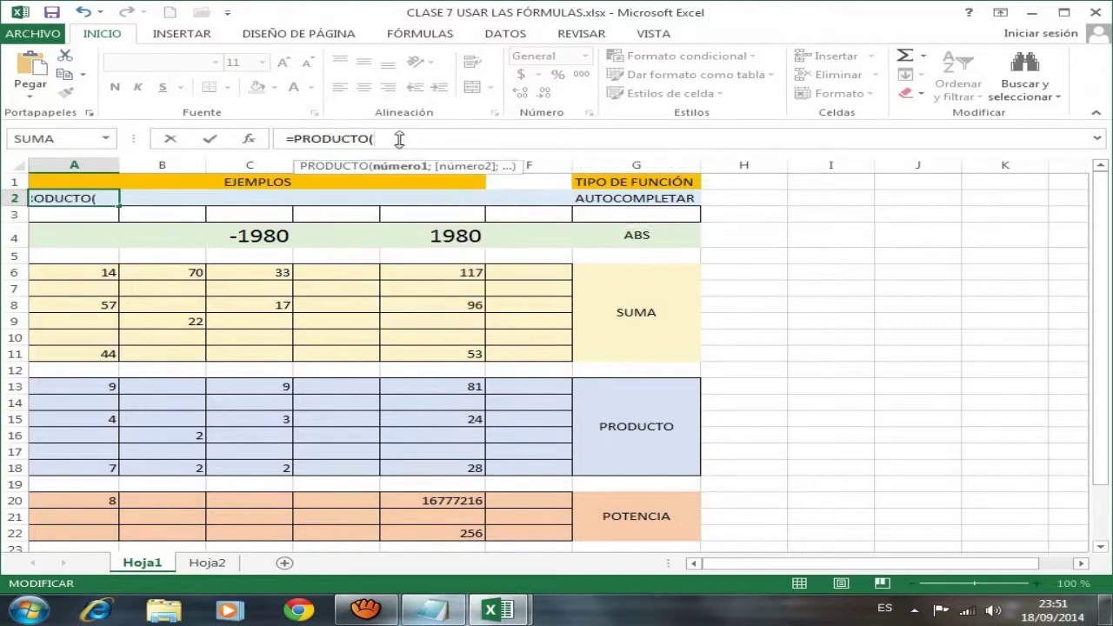
Step: Delete PRODUCTO( and insert MAX from the M function suggestions
drag(399, 139, 296, 137)
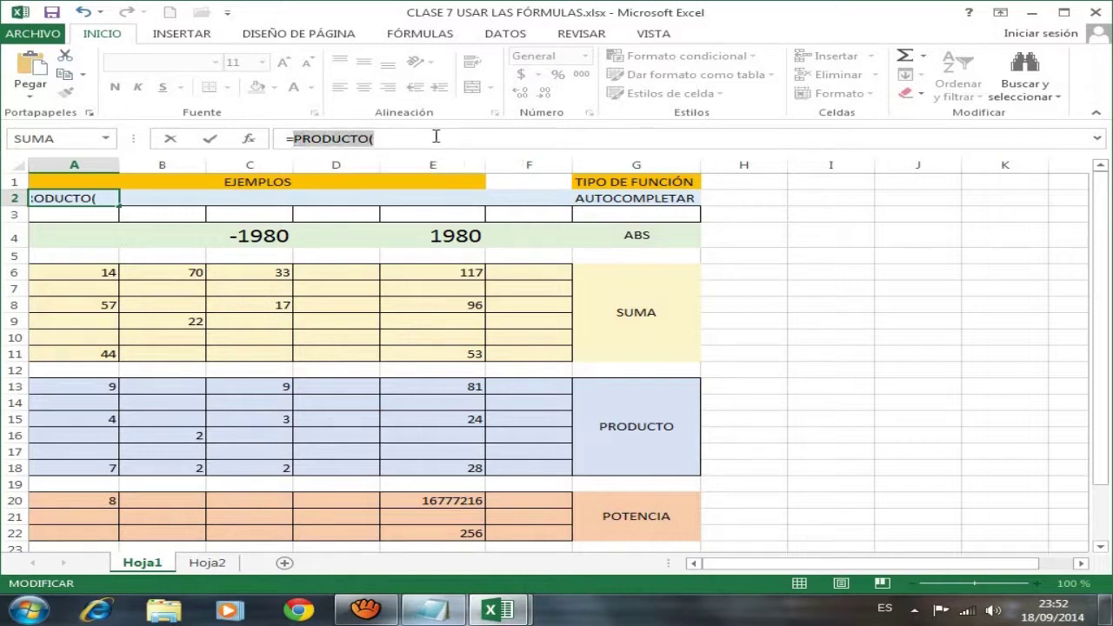
key(BackSpace)
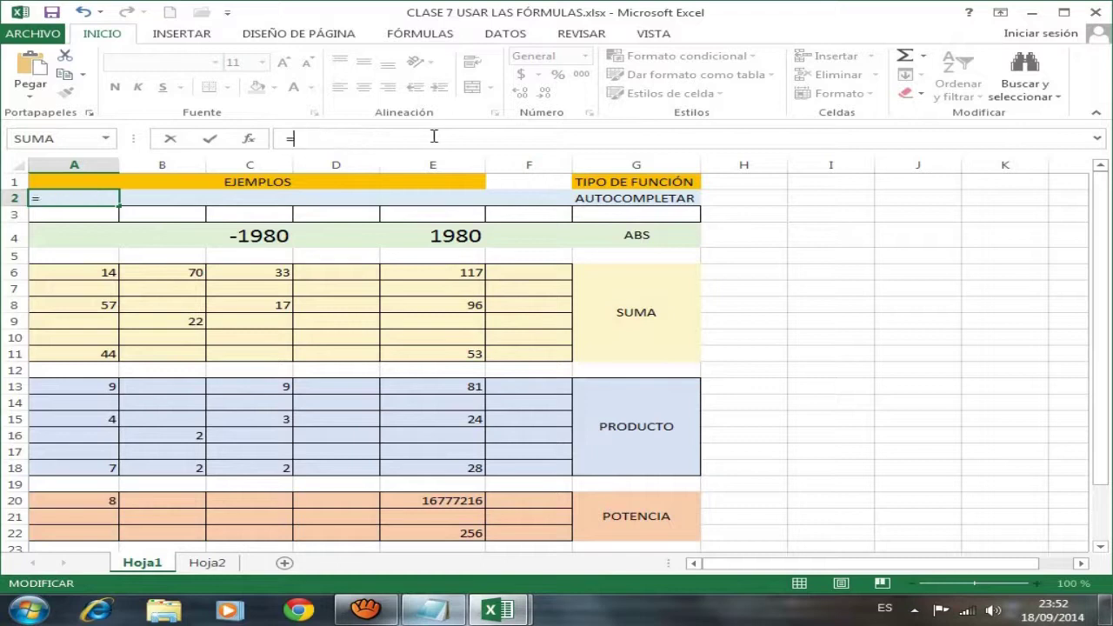
text(M)
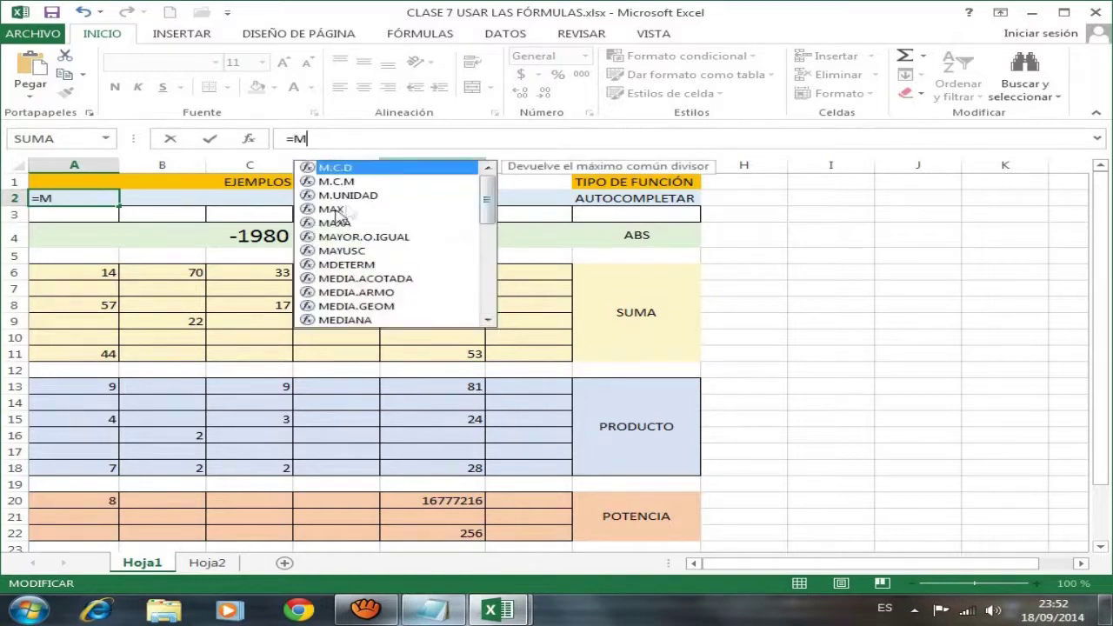
drag(490, 199, 510, 203)
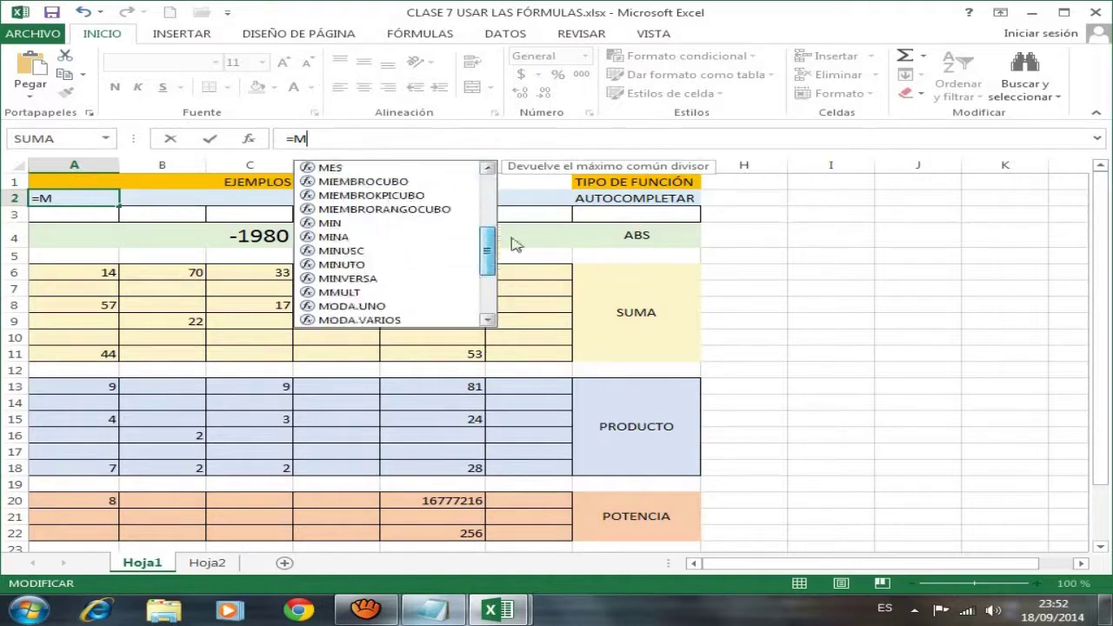
click(345, 211)
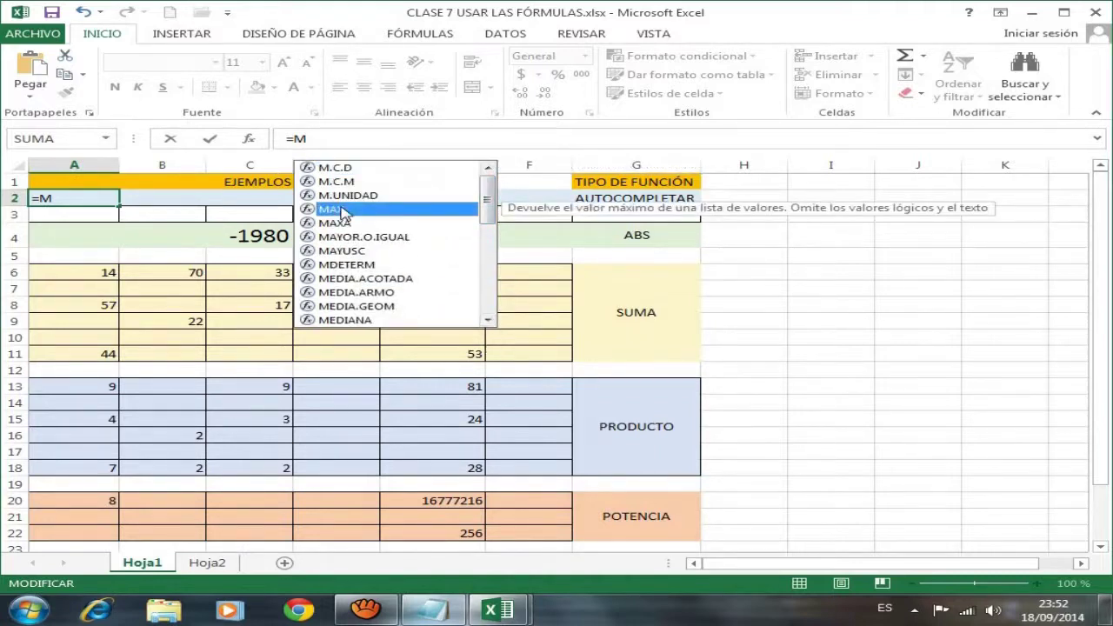
double_click(345, 211)
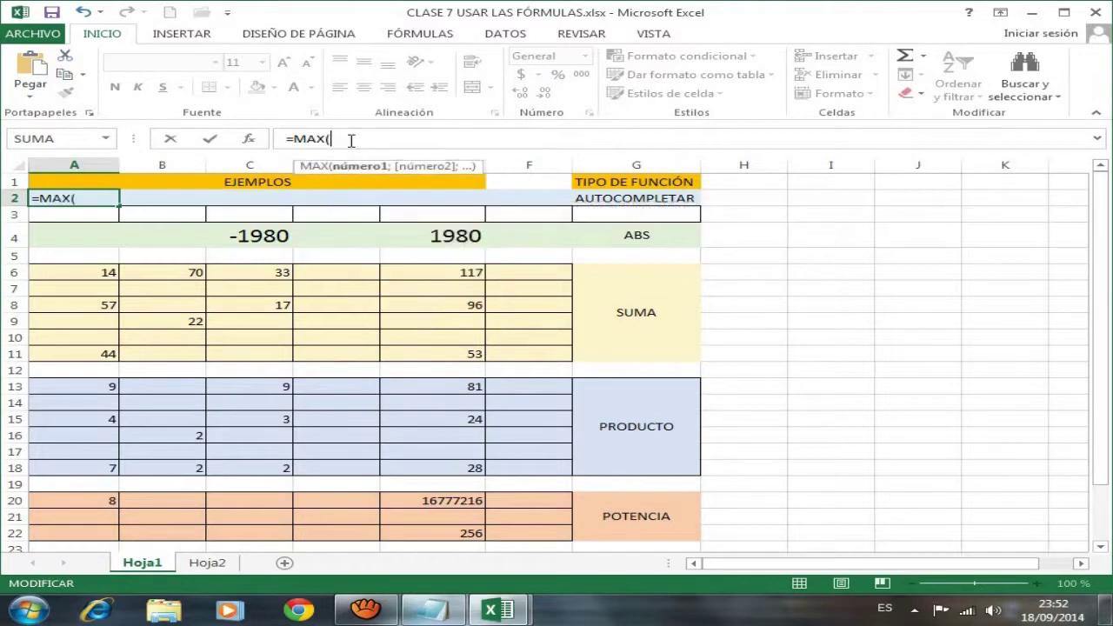
Step: Cancel the unfinished MAX formula so A2 keeps #¿NOMBRE?, and return to the Notepad notes
drag(349, 139, 269, 139)
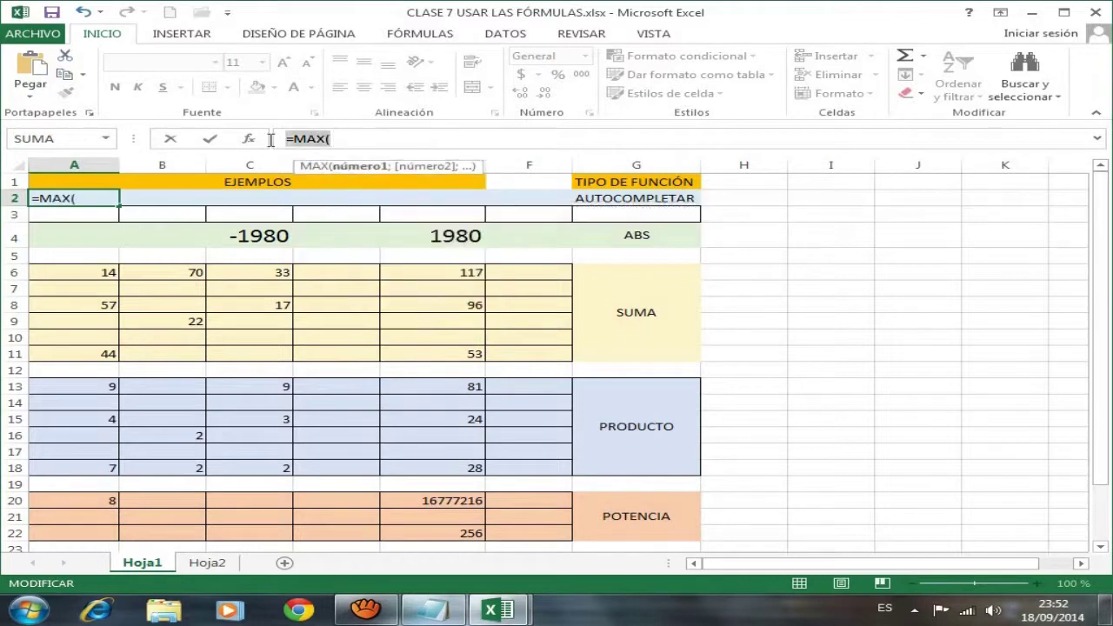
click(403, 201)
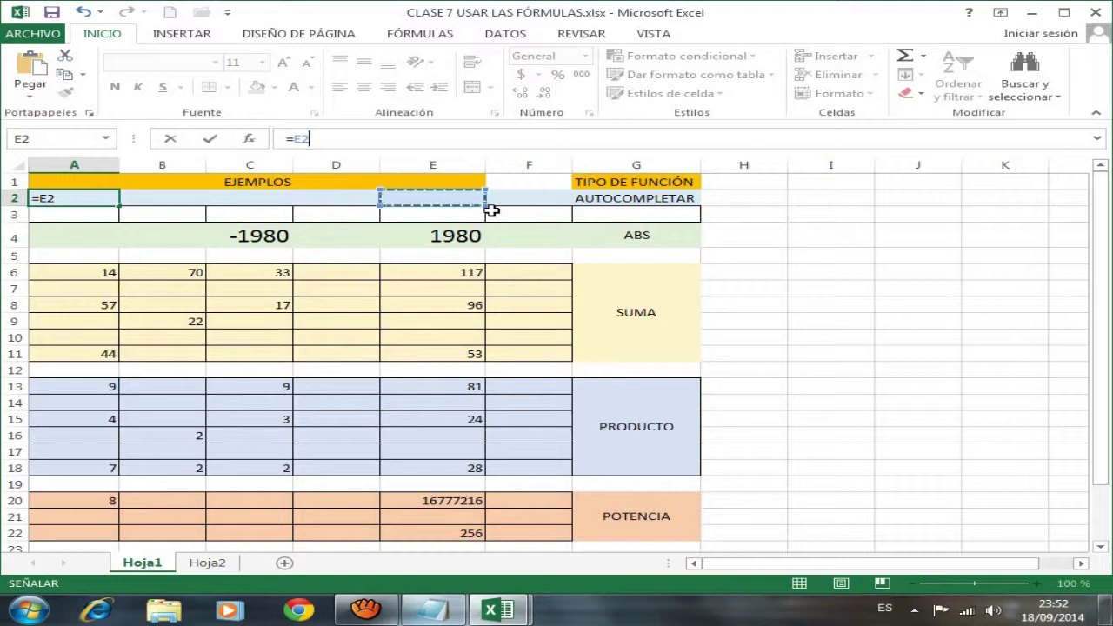
key(Escape)
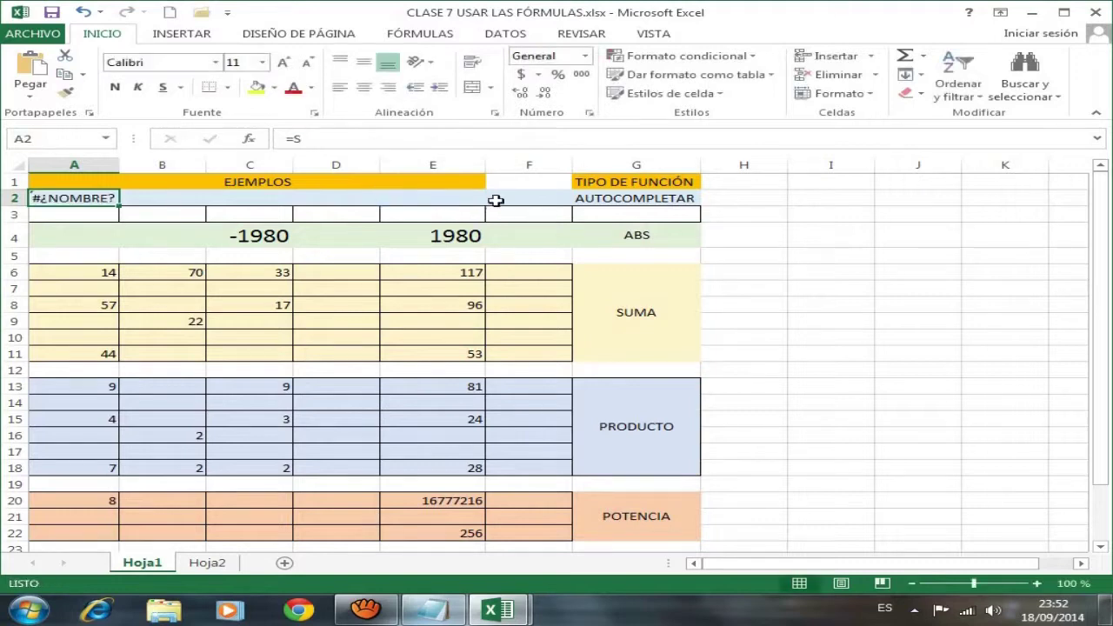
click(432, 610)
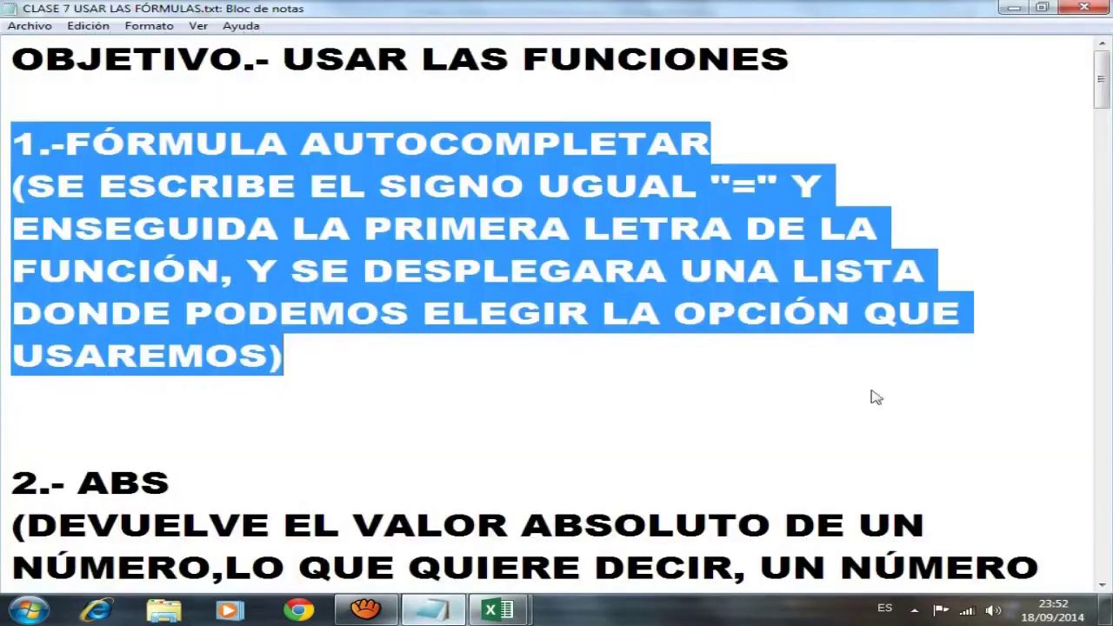
Step: Highlight the notes from '2.- ABS' through '=ABS(C4)' and return to the CLASE 7 workbook
scroll(880, 395, down, 3)
scroll(881, 396, up, 3)
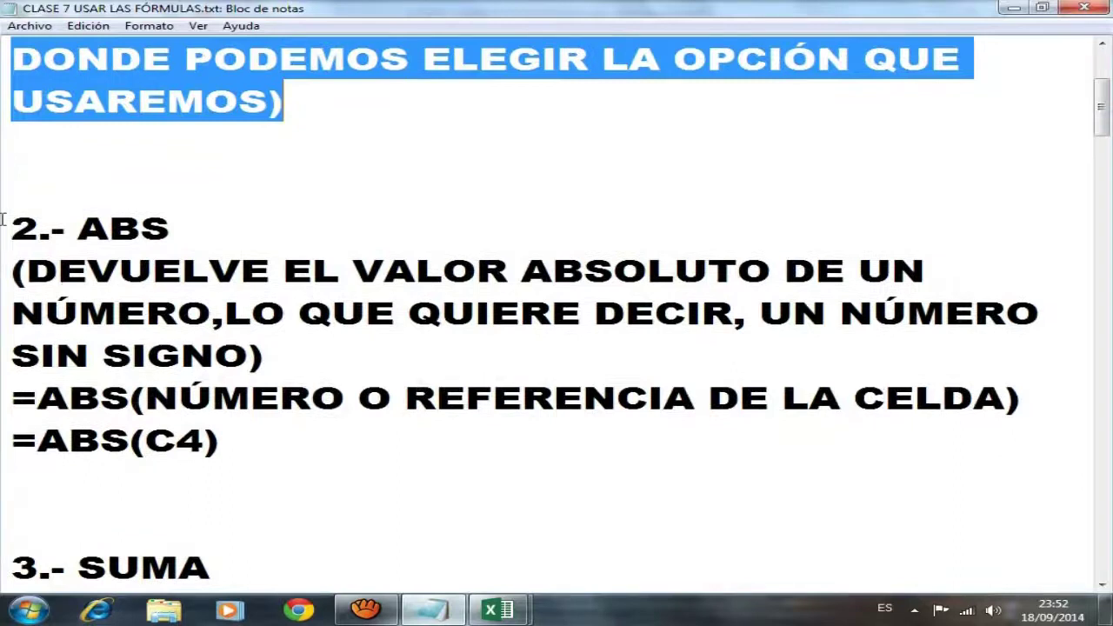
drag(7, 226, 561, 440)
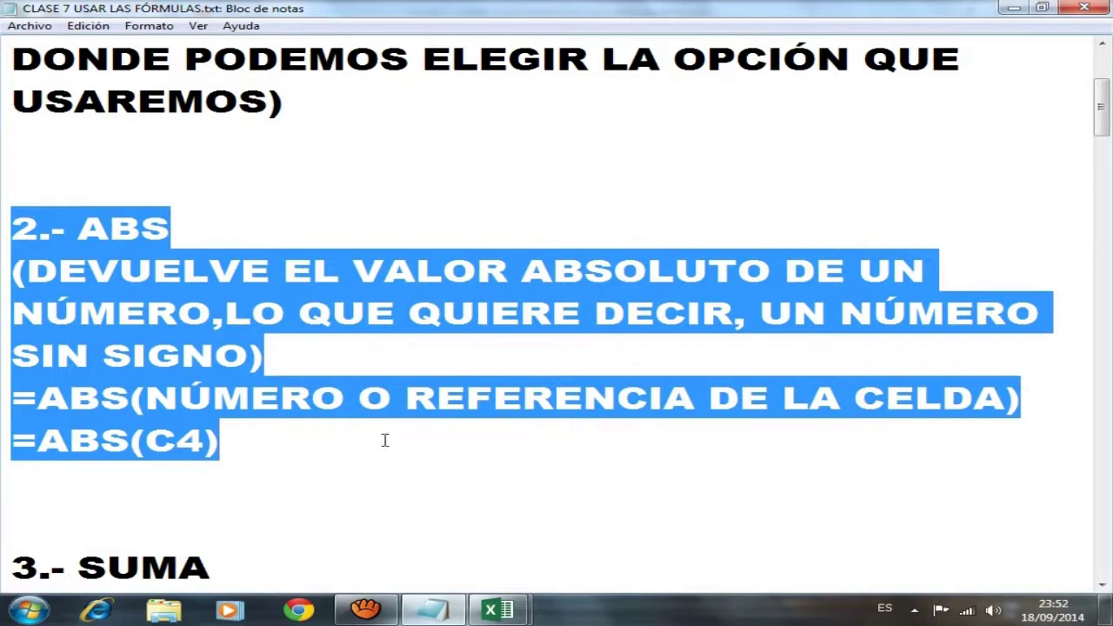
mouse_move(504, 609)
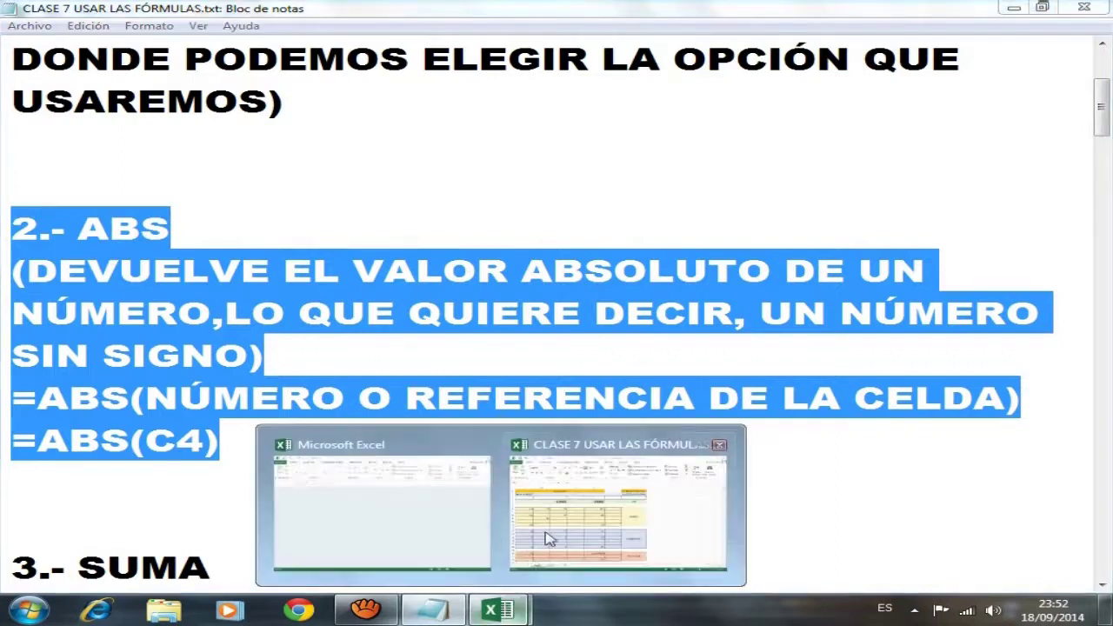
click(548, 538)
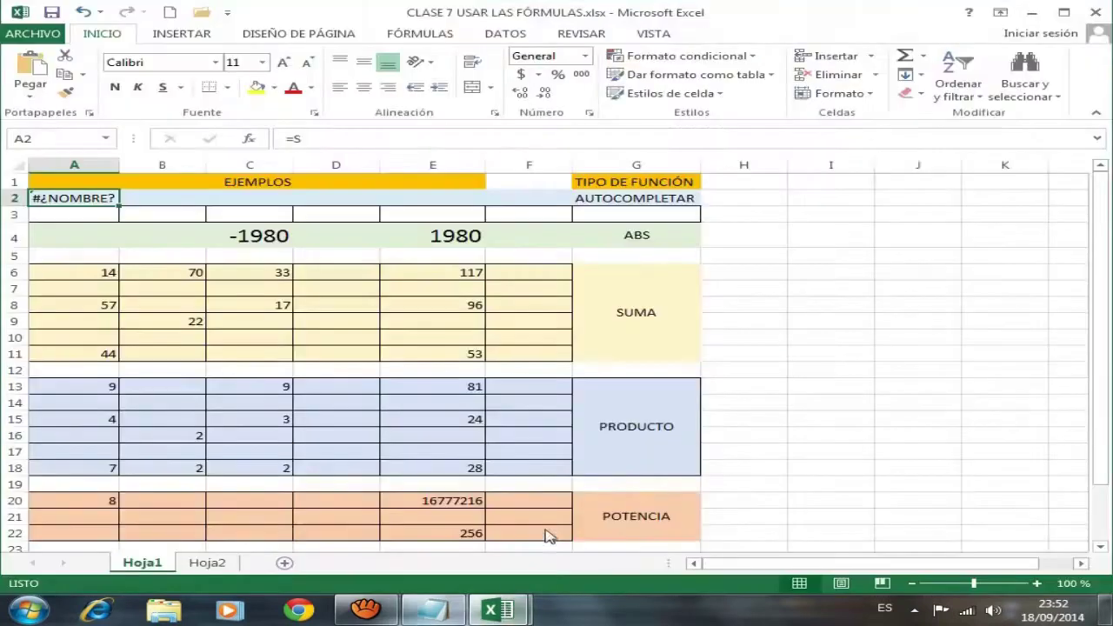
Step: Check C4's -1980, re-enter =ABS(C4) in E4 to get 1980, then go back to the notes
click(266, 236)
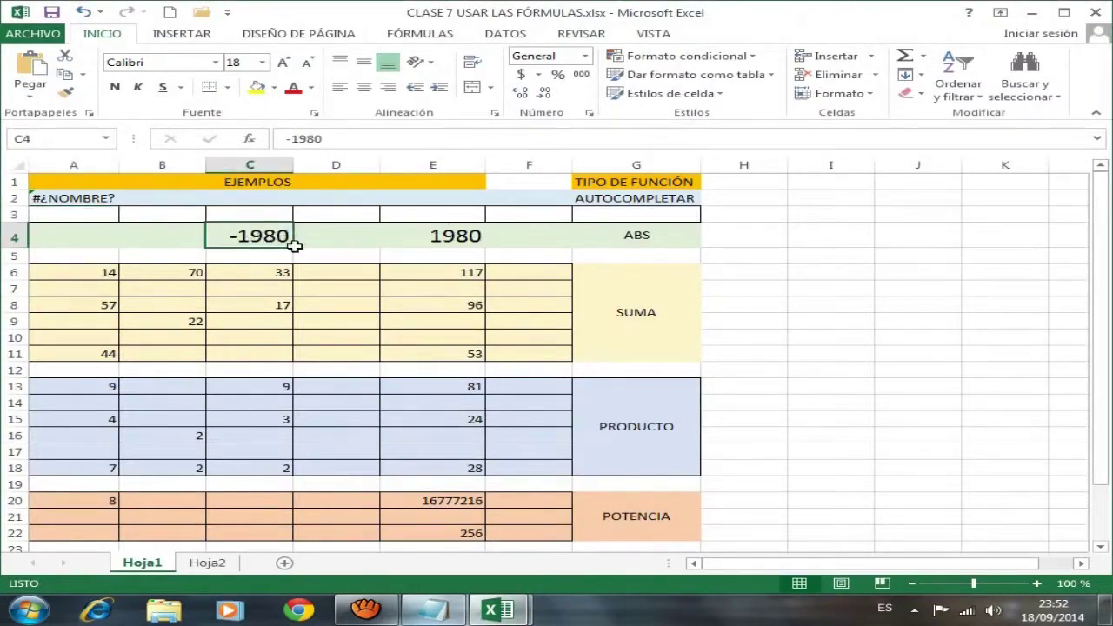
click(639, 237)
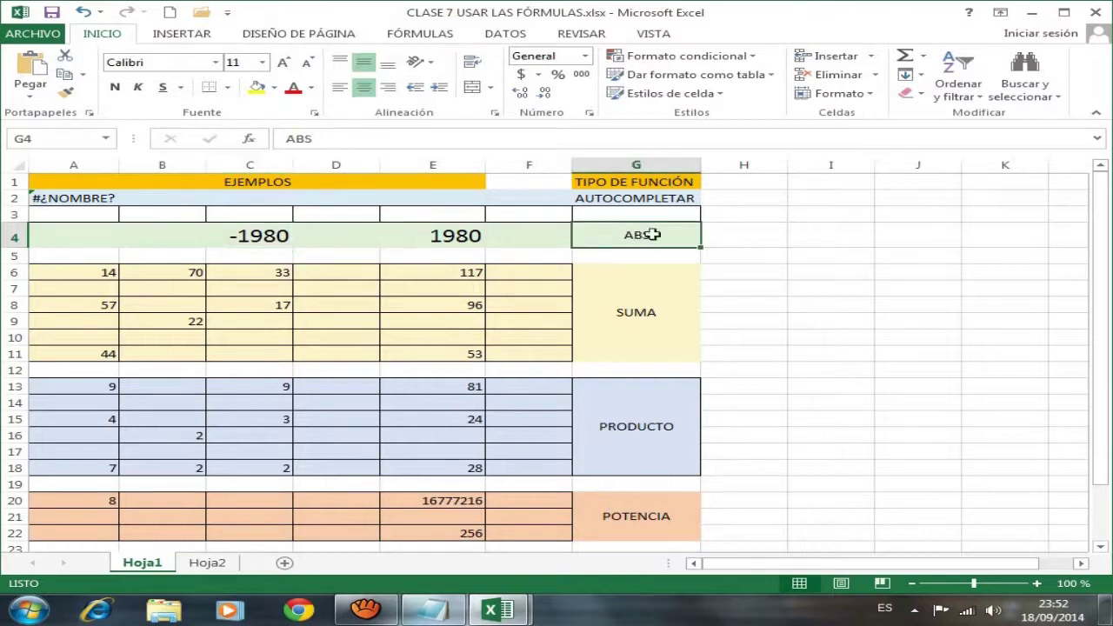
click(437, 241)
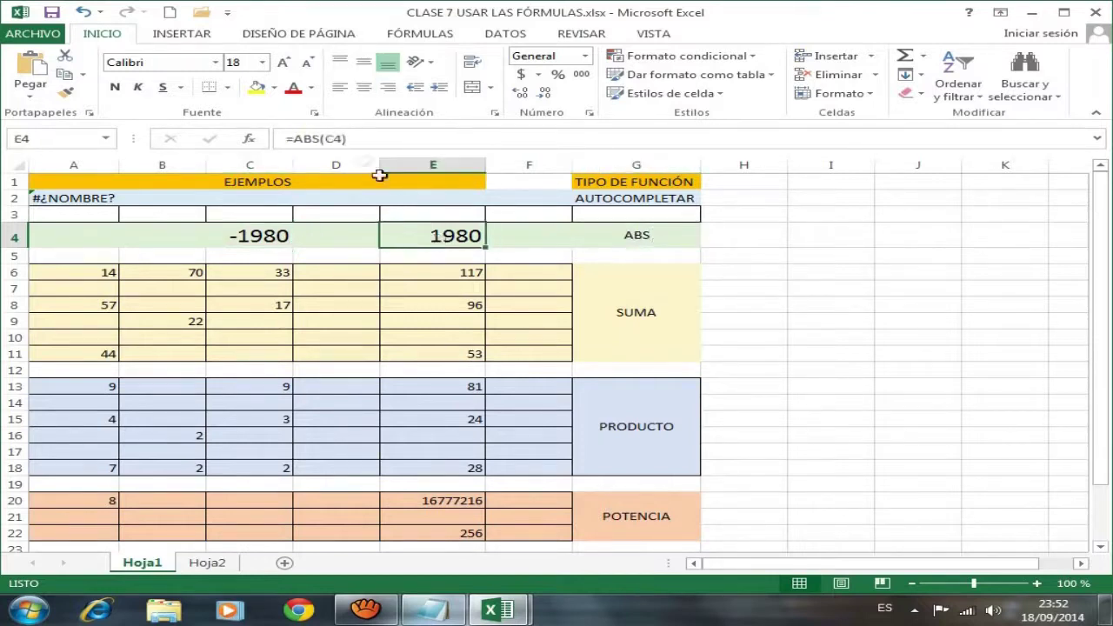
drag(352, 139, 281, 142)
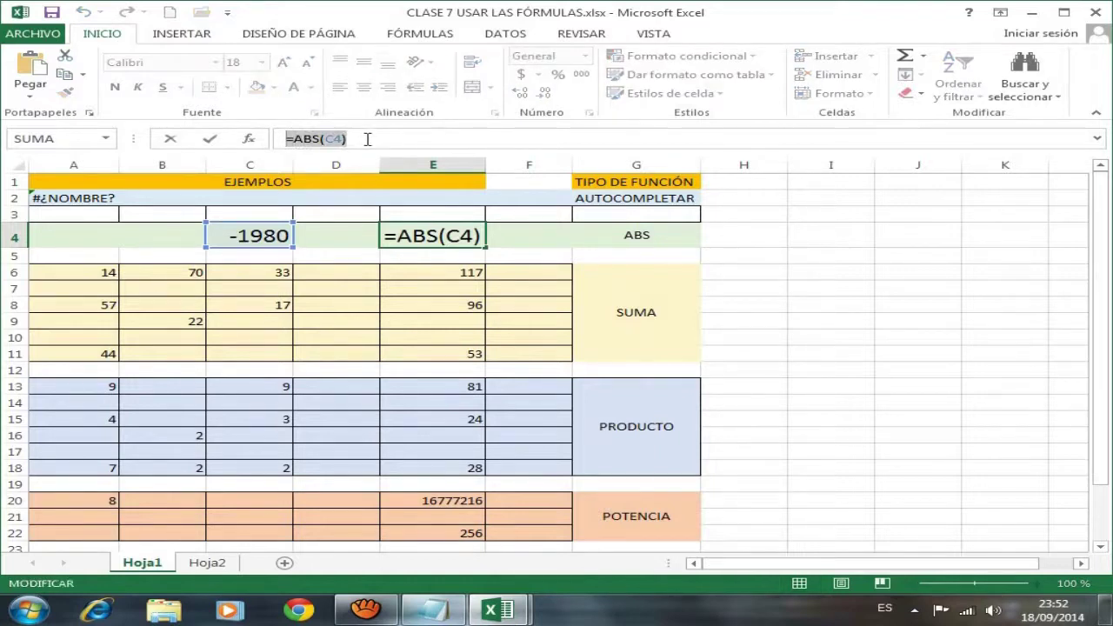
key(Return)
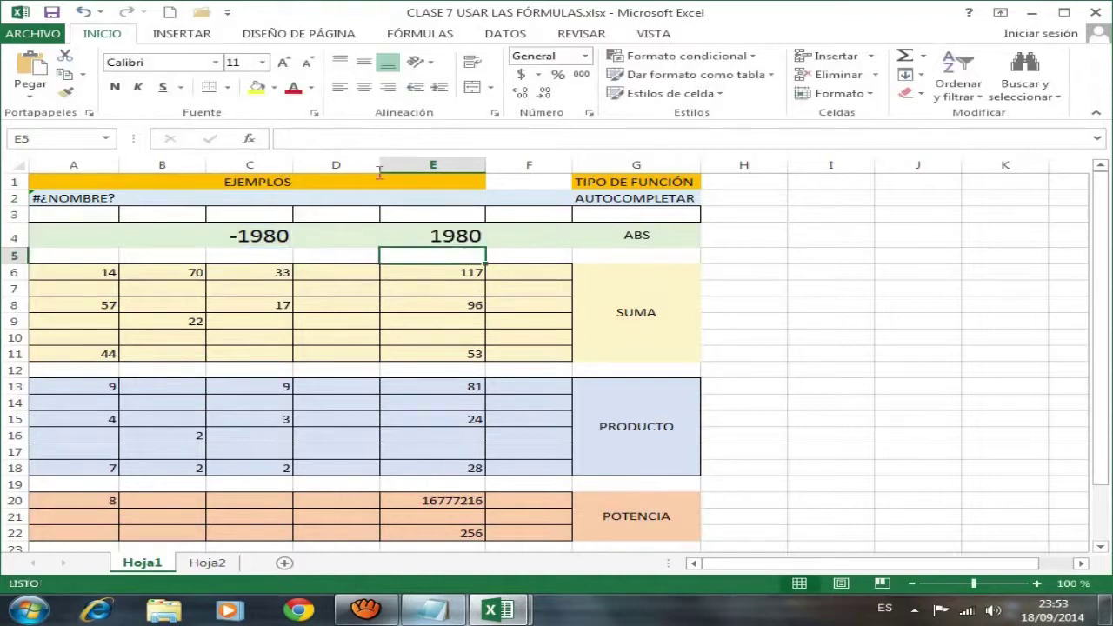
click(461, 242)
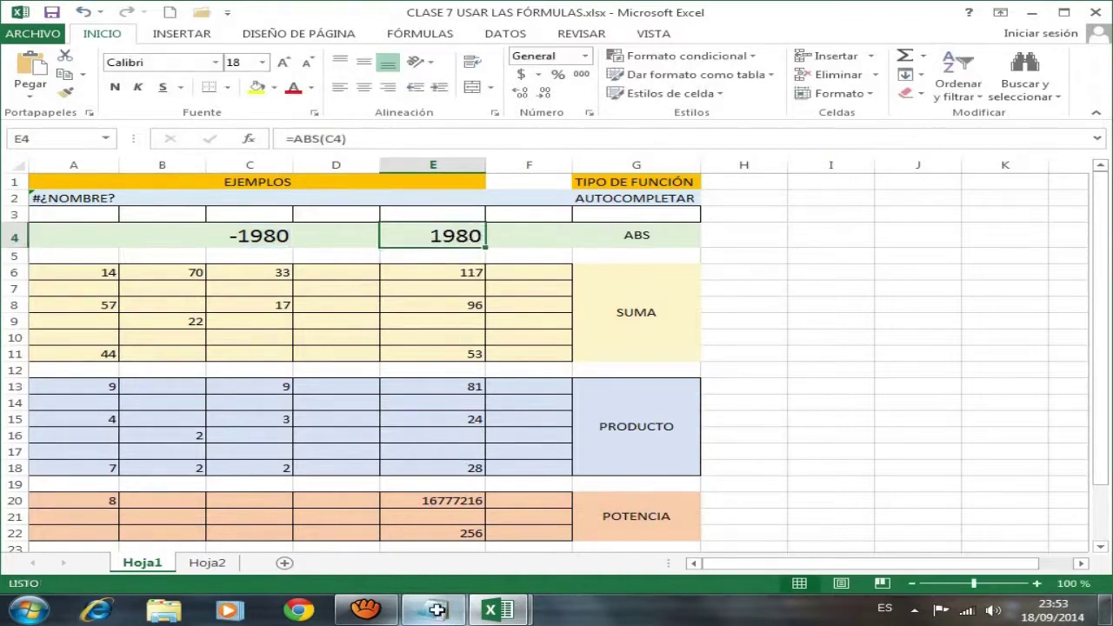
click(432, 609)
Step: Highlight the notes from '3.- SUMA' through '=SUMA(A11;9)' and return to the Excel workbook
scroll(443, 489, down, 3)
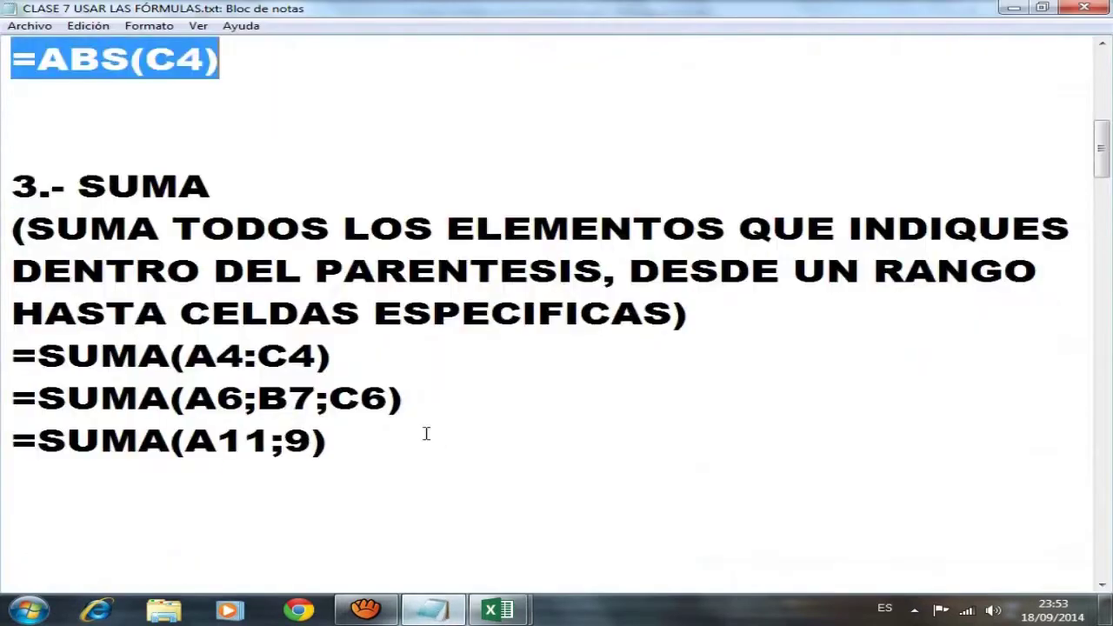
drag(10, 185, 453, 430)
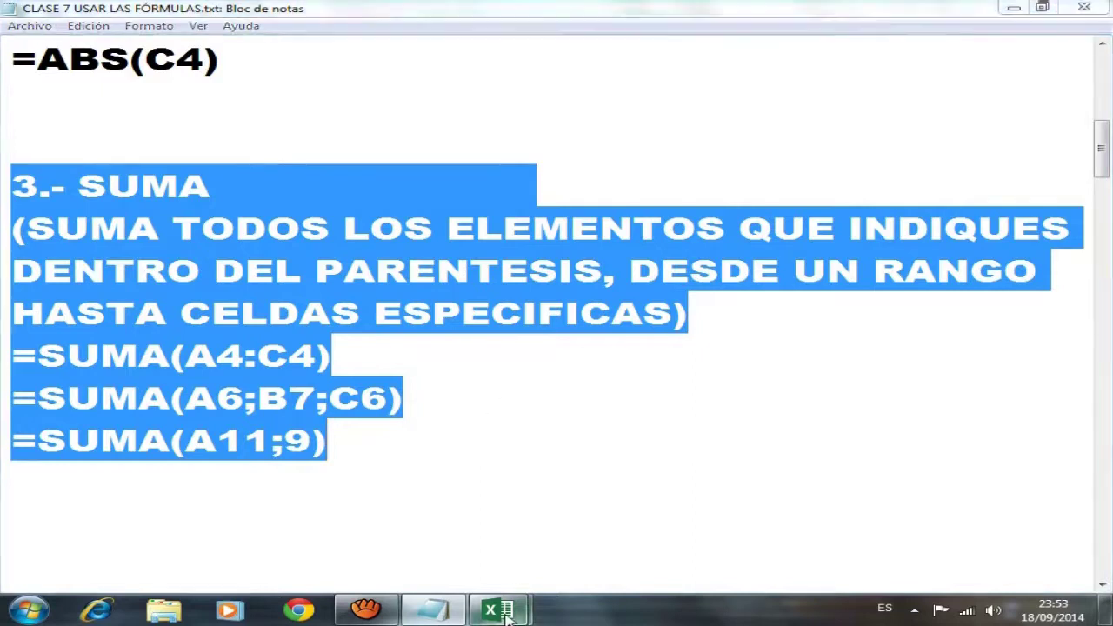
mouse_move(511, 608)
click(553, 547)
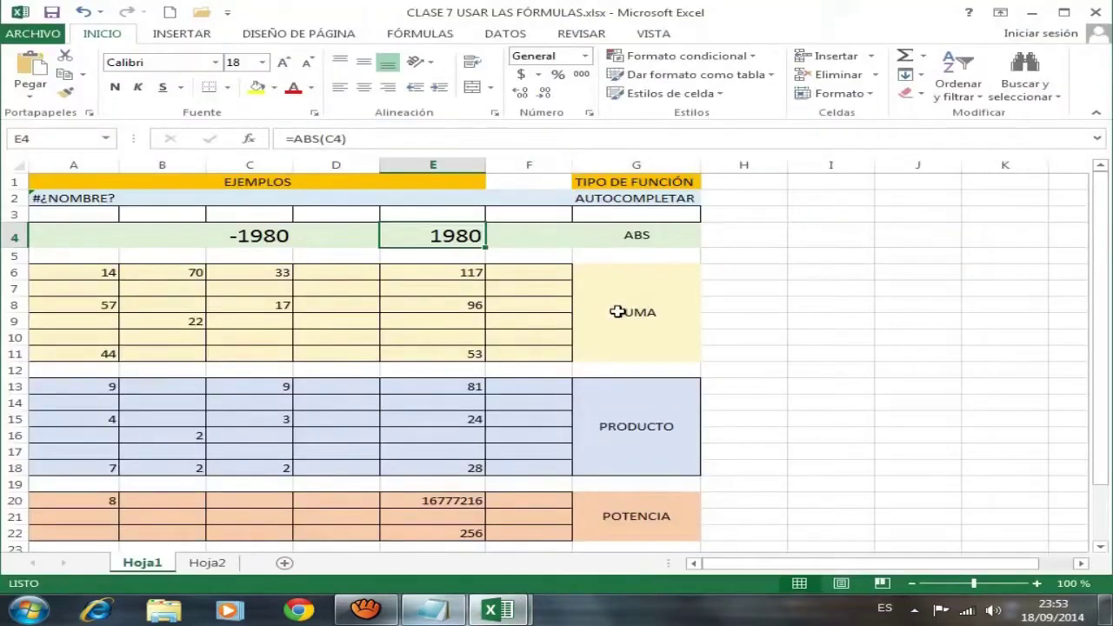
Step: Review and re-enter =SUMA(A6:C6) in E6 and =SUMA(A8;B9;C8) in E8
click(615, 313)
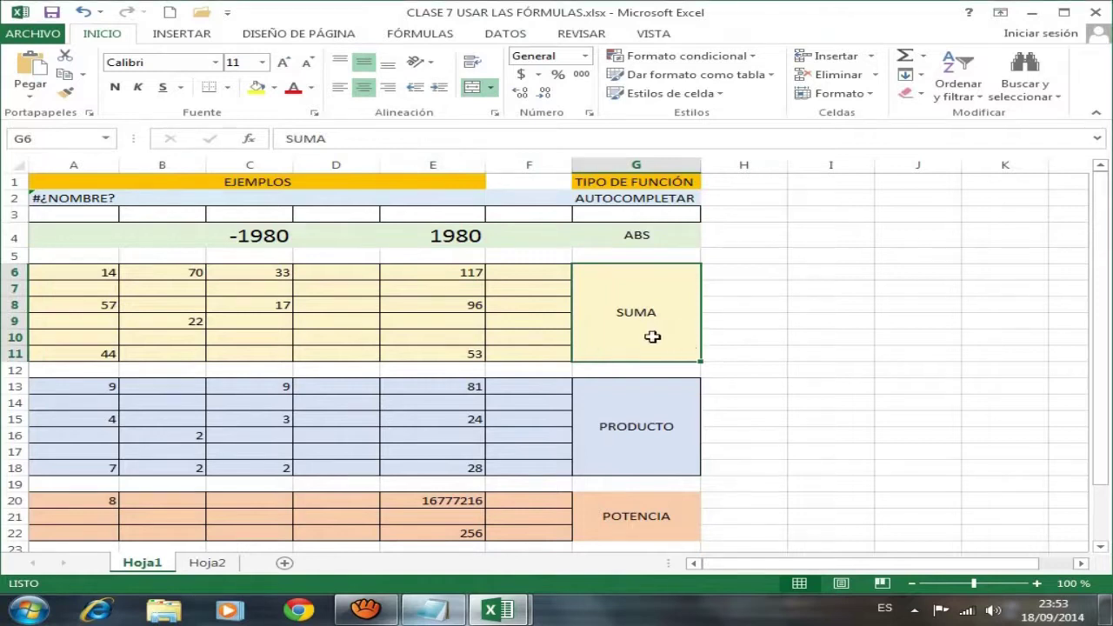
click(461, 273)
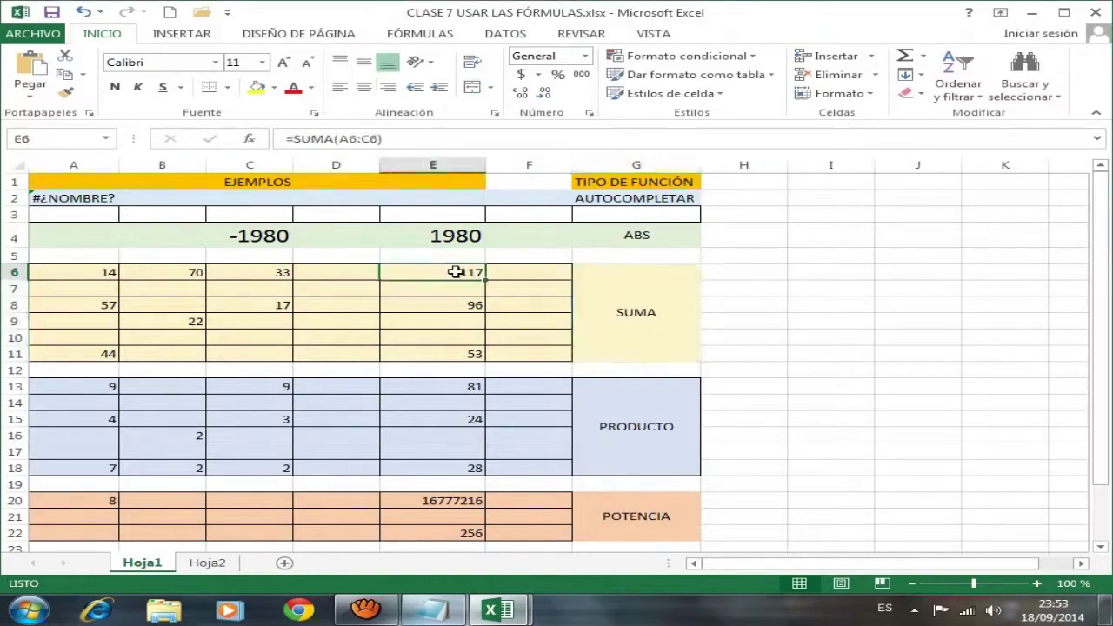
click(391, 137)
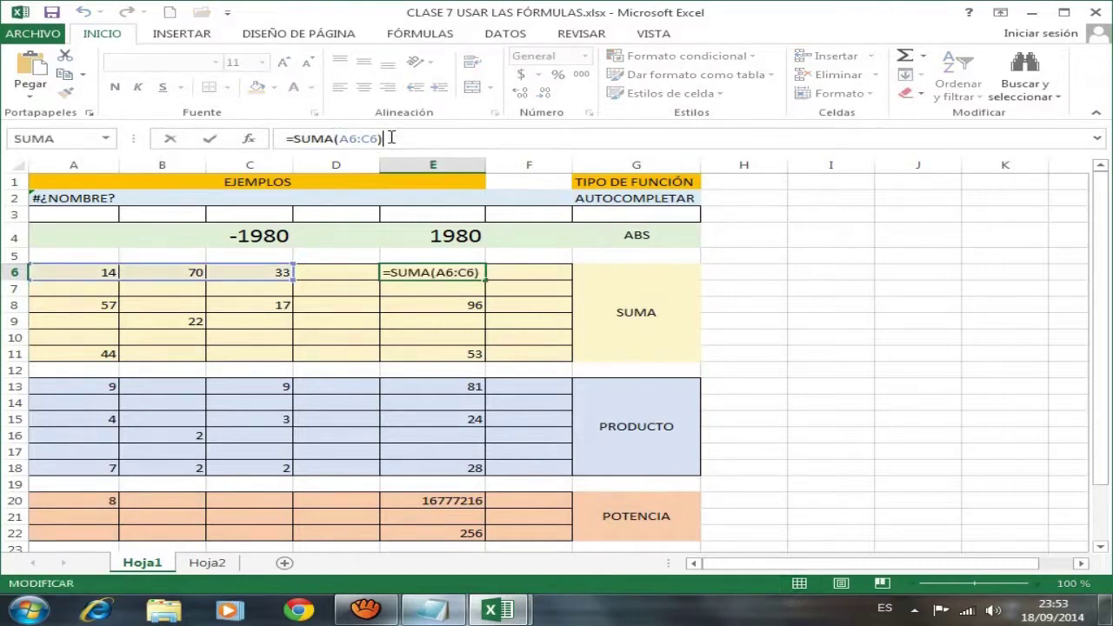
drag(391, 137, 278, 140)
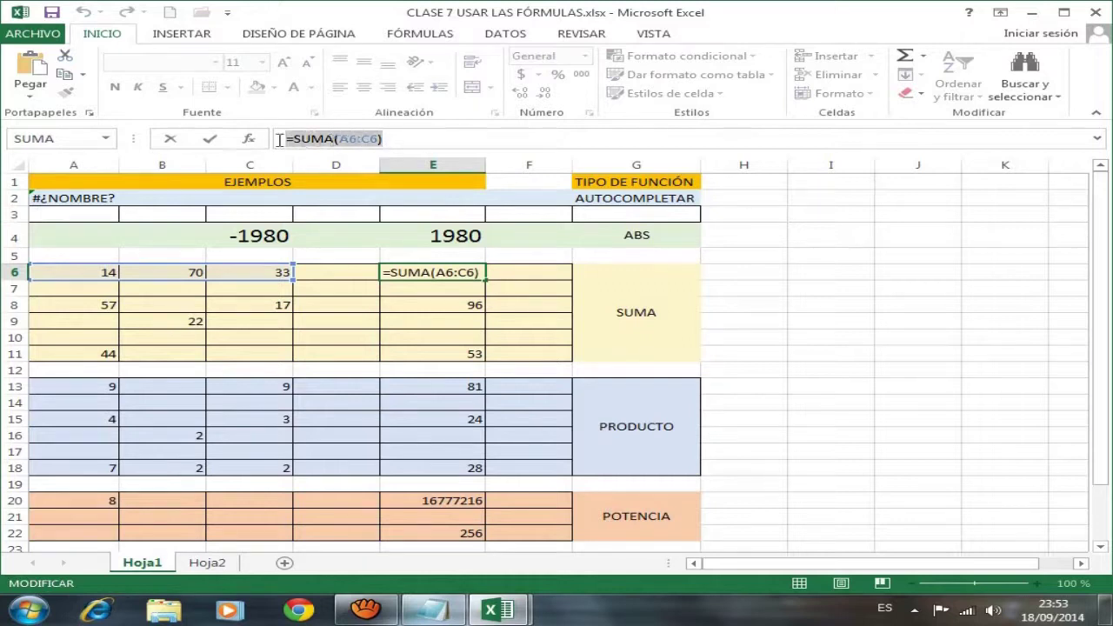
click(392, 138)
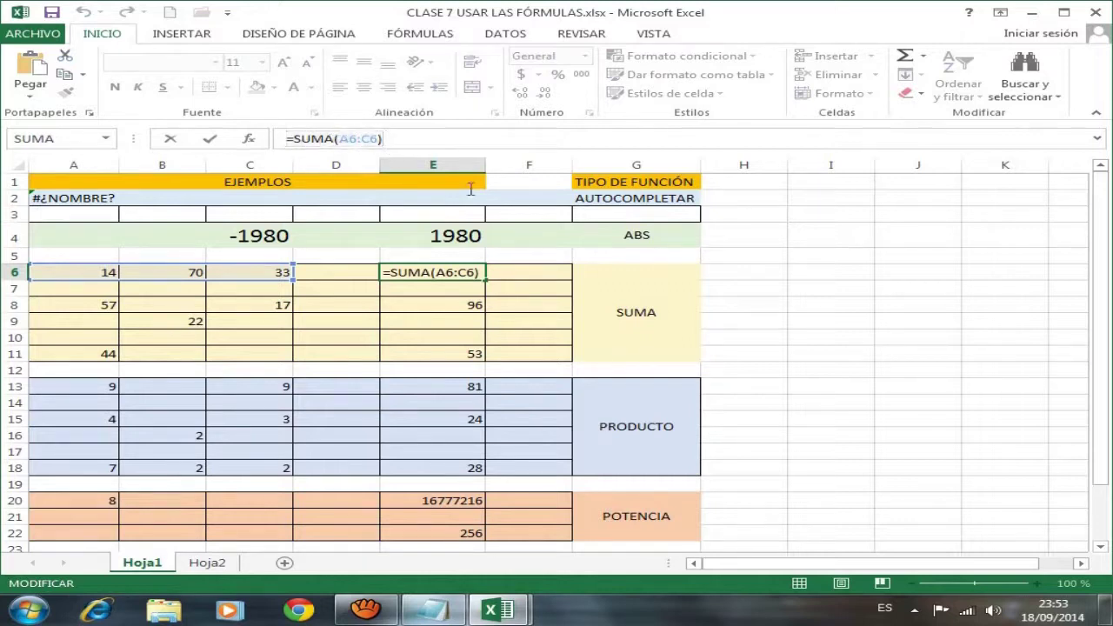
key(Return)
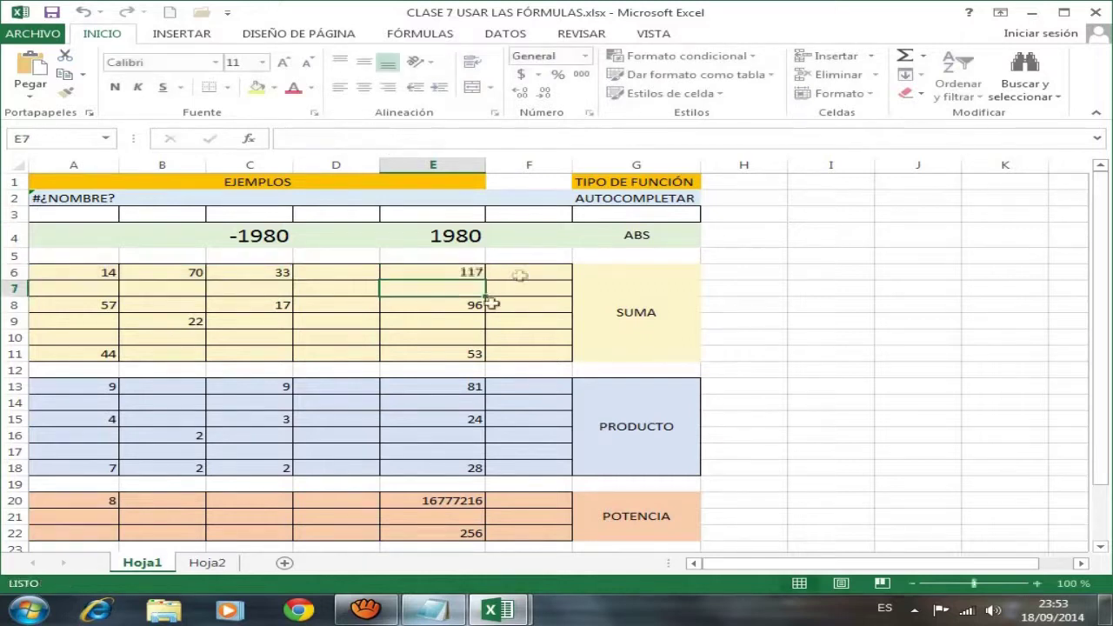
click(447, 307)
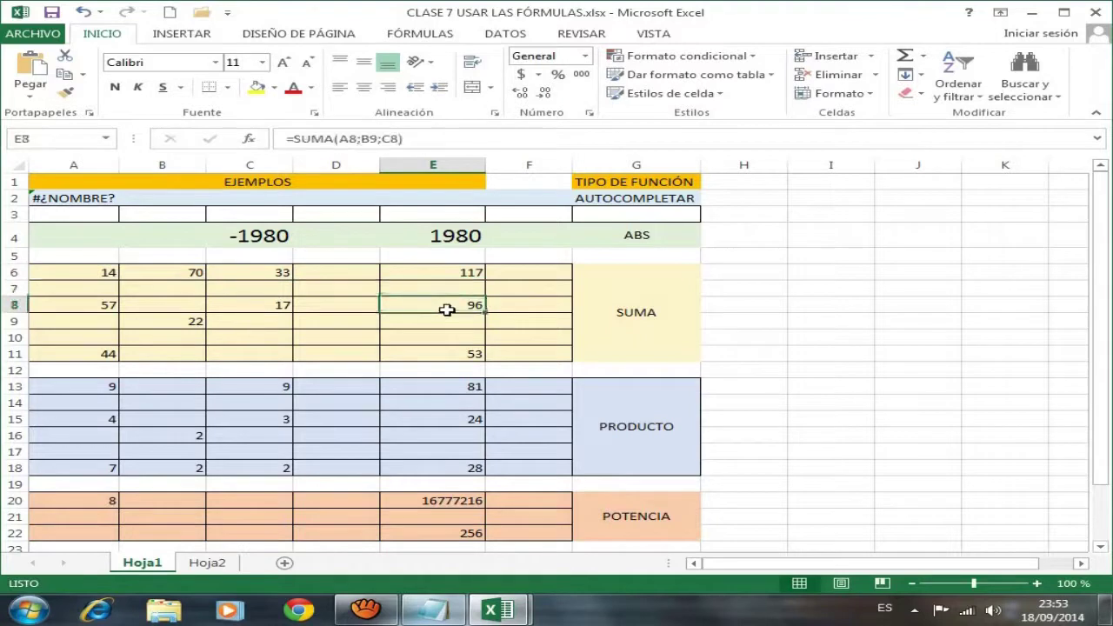
click(415, 138)
drag(414, 138, 282, 138)
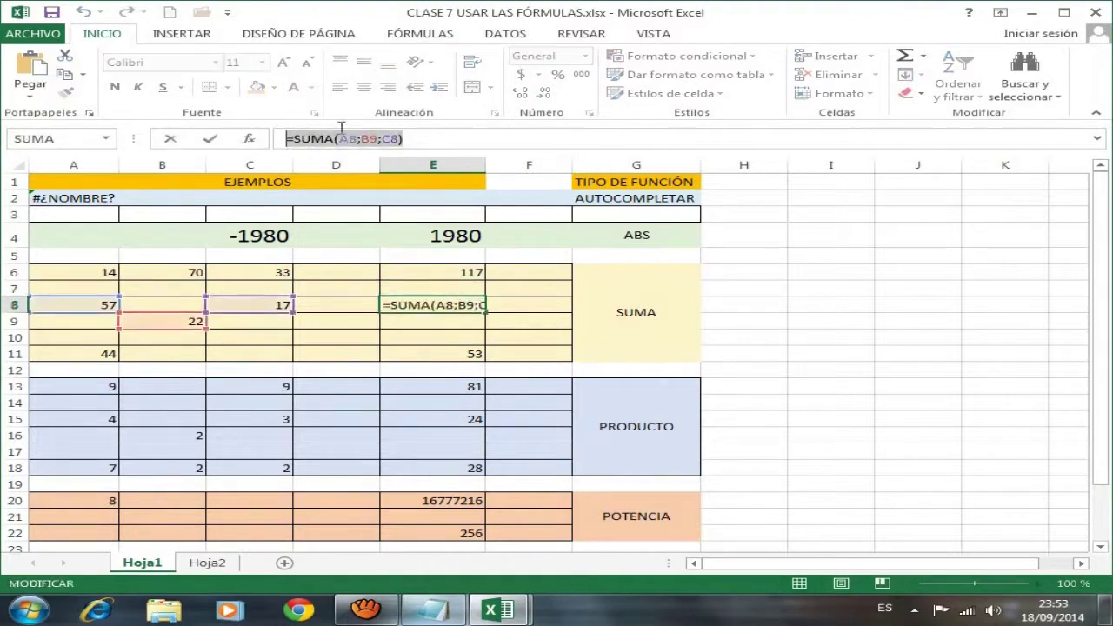
click(417, 139)
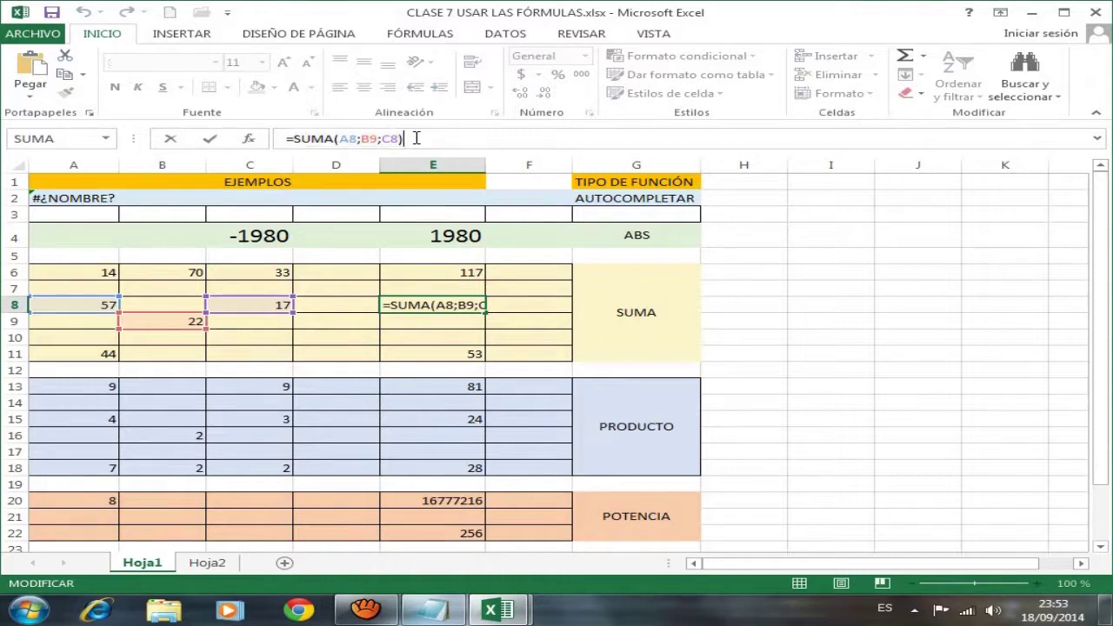
key(Return)
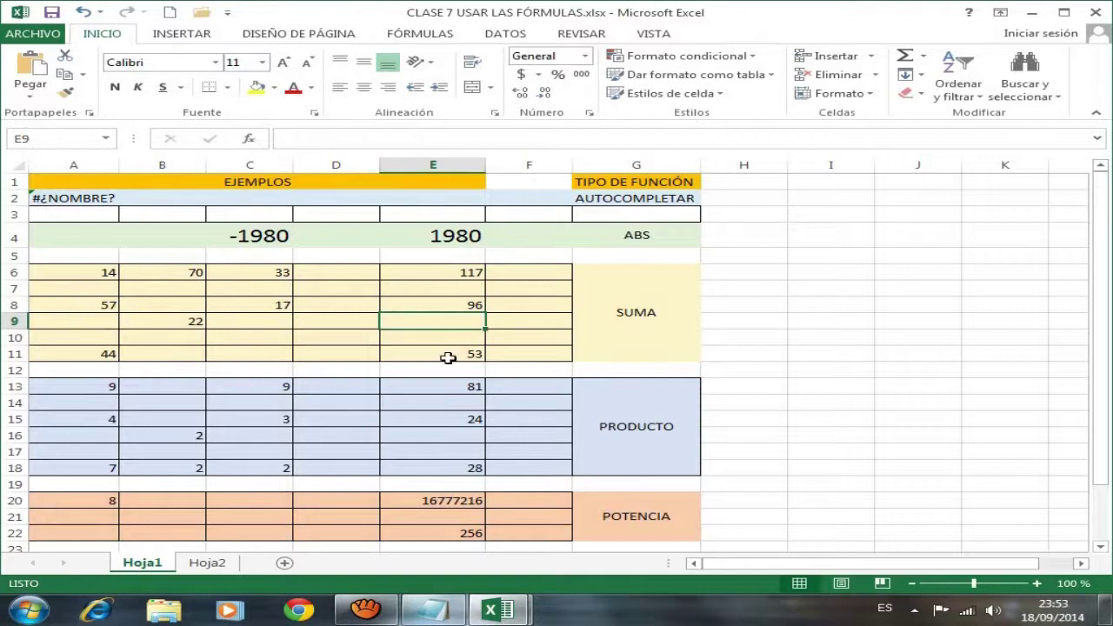
Step: Re-enter =SUMA(A11;9) in E11 so it shows 53, then return to the notes
click(448, 358)
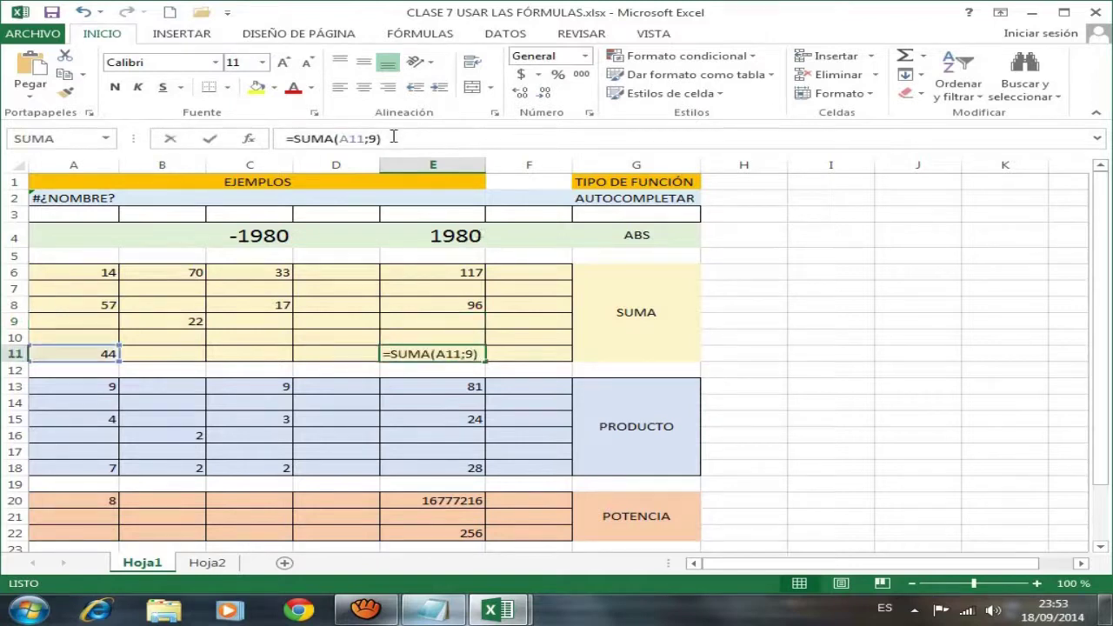
click(393, 137)
drag(383, 137, 285, 139)
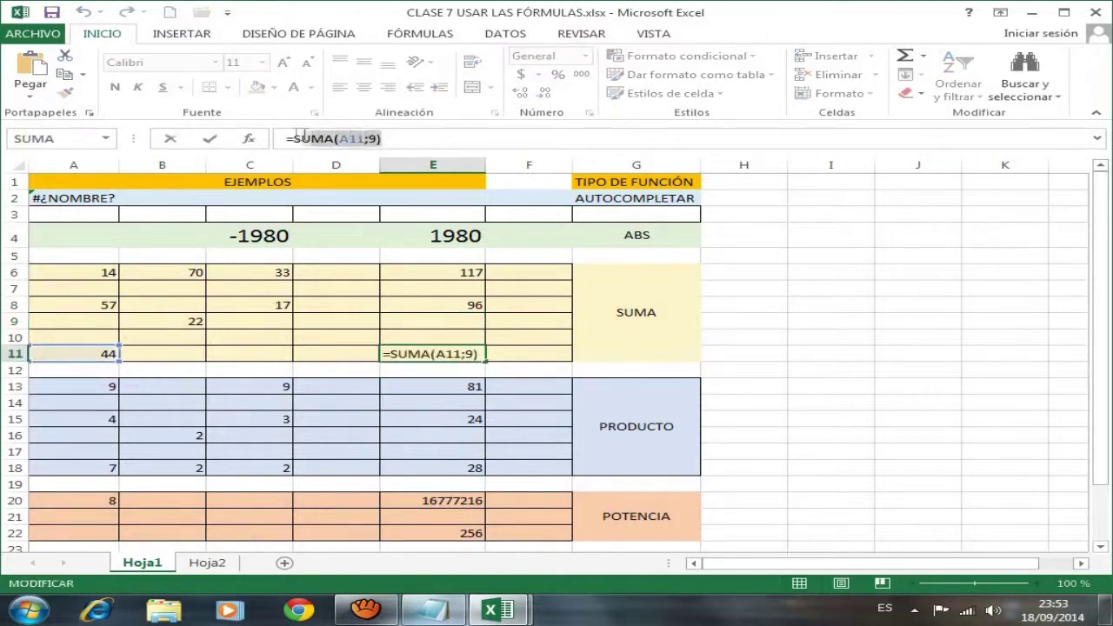
click(397, 138)
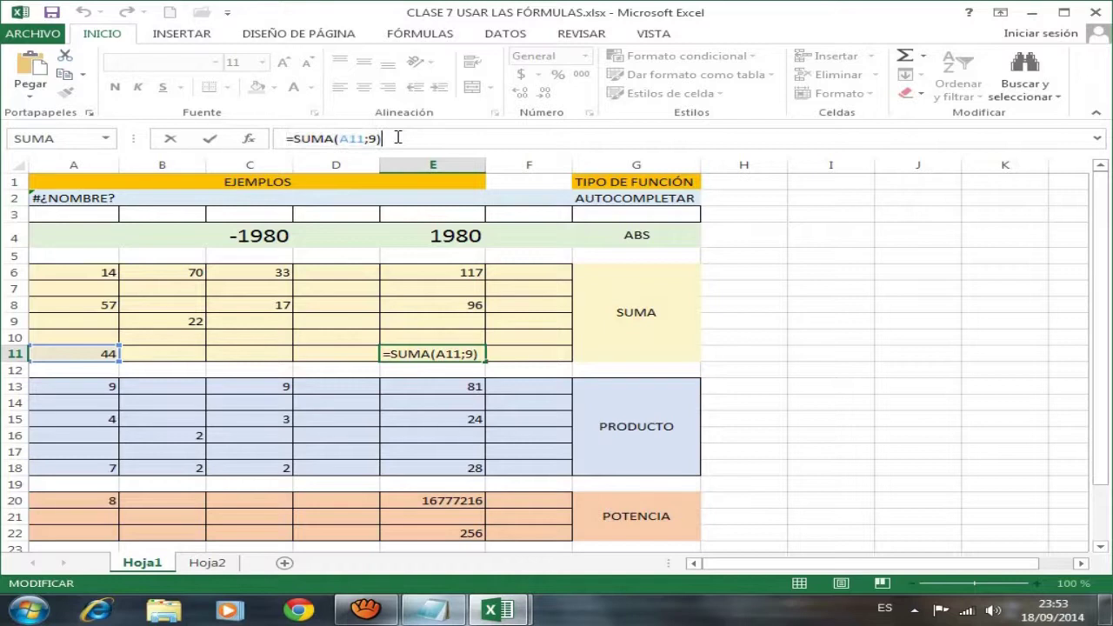
key(Return)
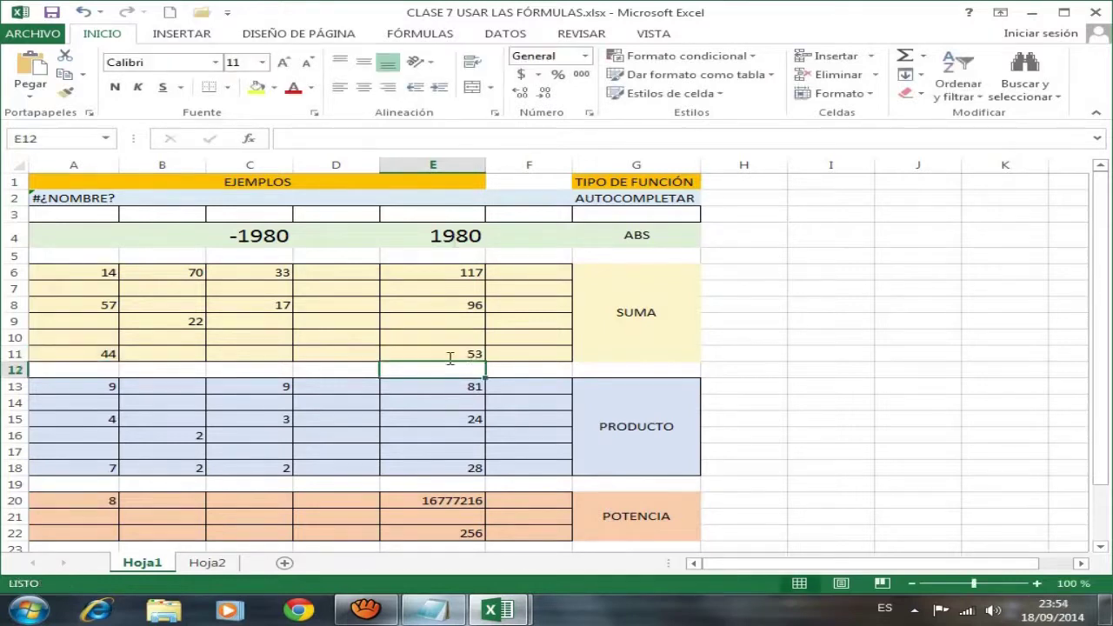
click(603, 304)
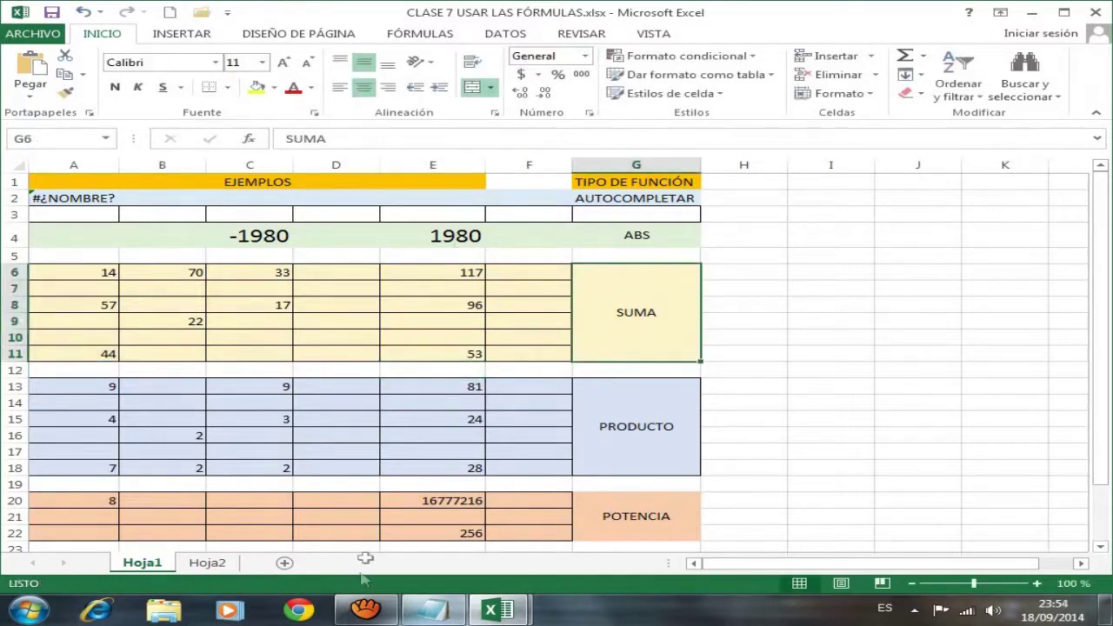
click(432, 609)
Step: Highlight the 4.- PRODUCTO section through =PRODUCTO(A18:C18) and list the open Excel windows
scroll(572, 448, down, 3)
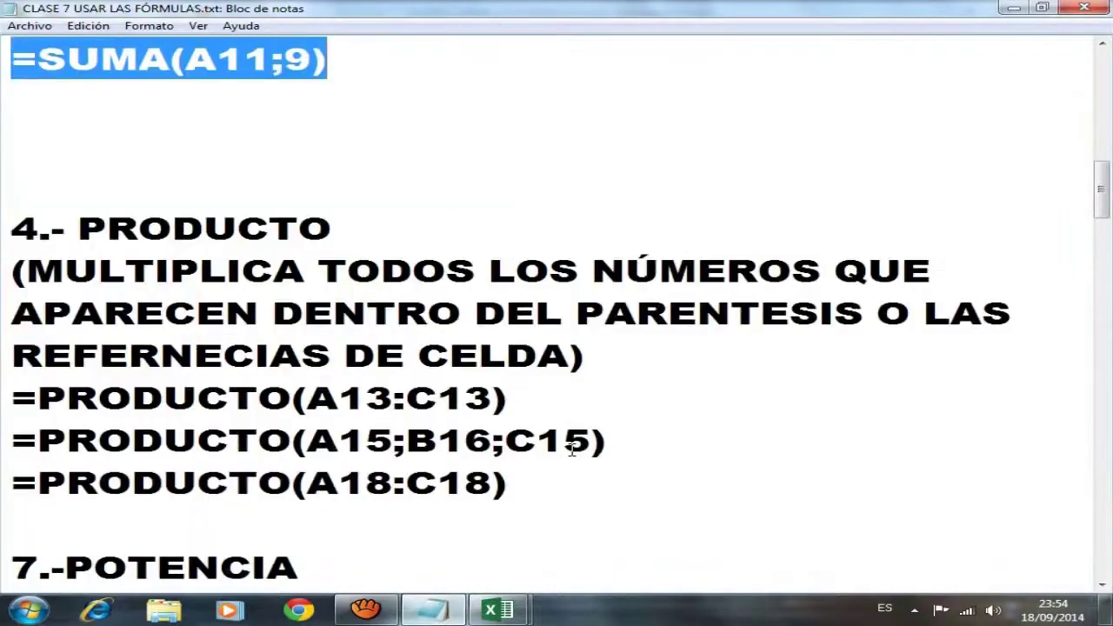
scroll(572, 448, down, 1)
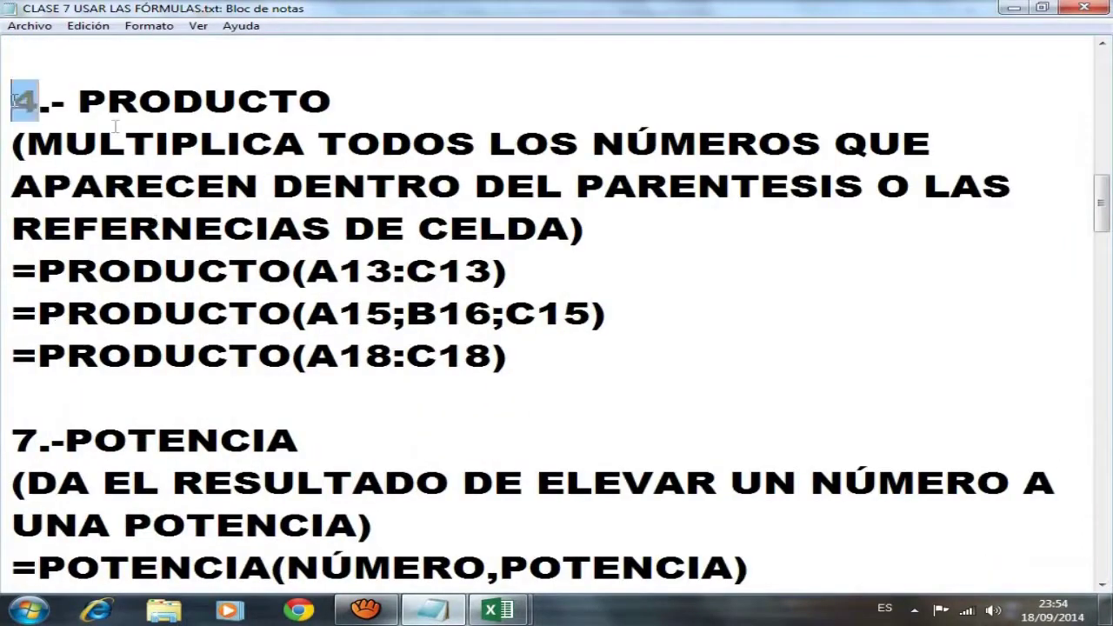
drag(12, 100, 637, 343)
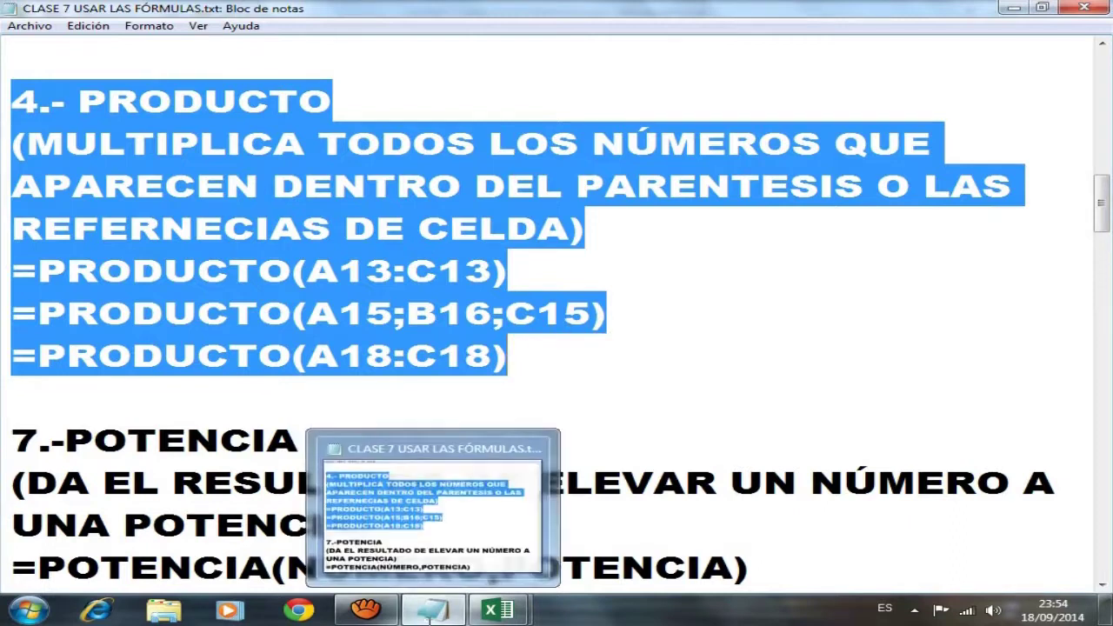
click(493, 613)
Step: In the workbook, re-enter =PRODUCTO(A13:C13) in E13, giving 81
click(565, 487)
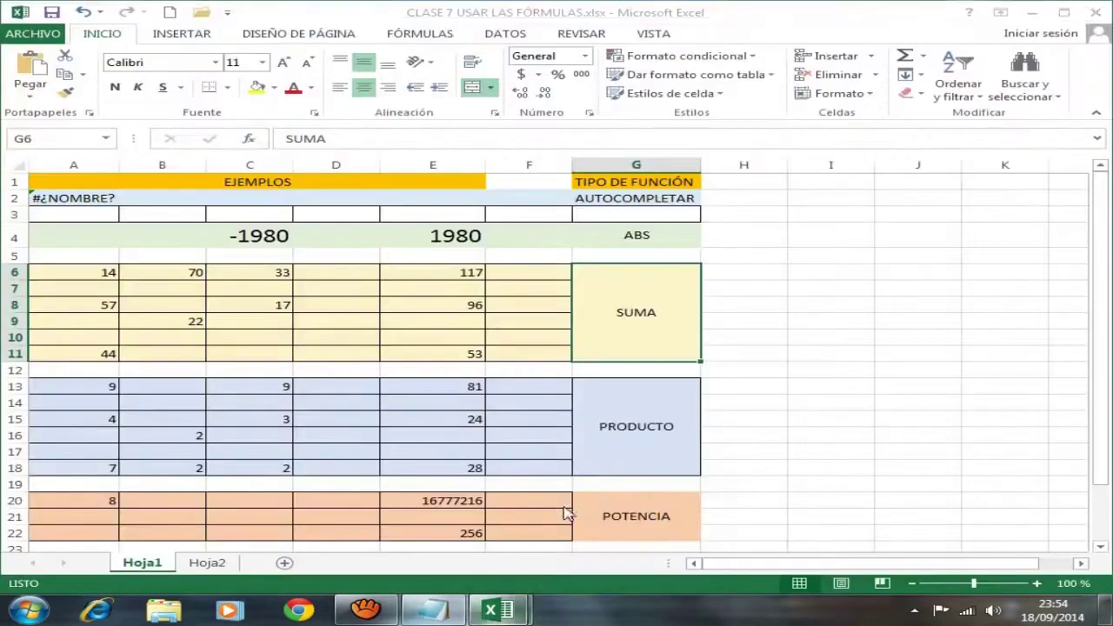
click(653, 426)
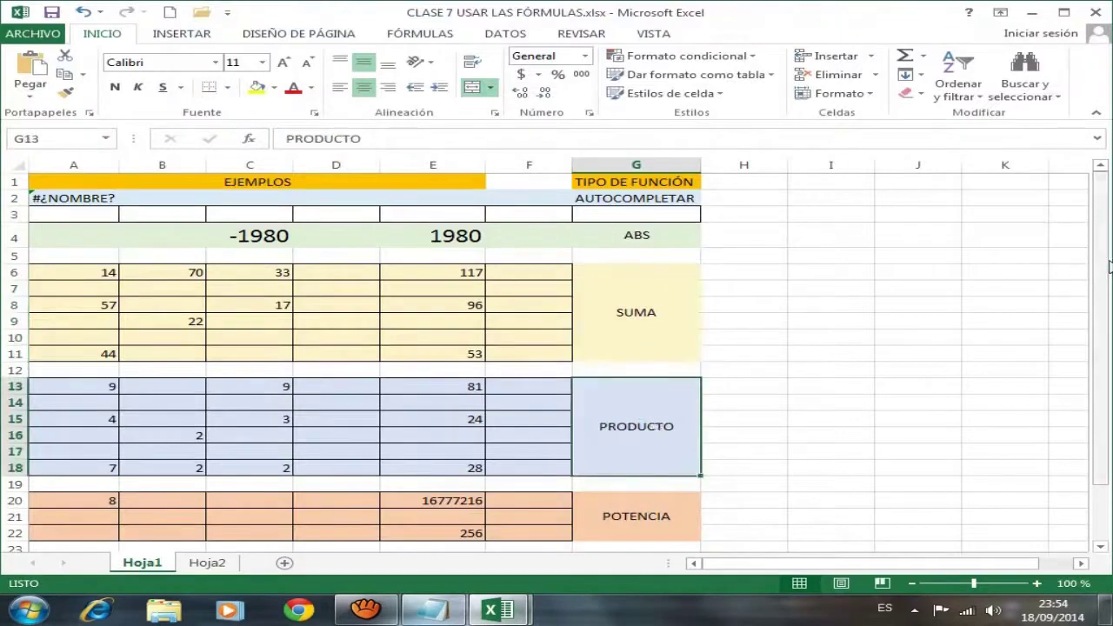
drag(1104, 286, 1103, 346)
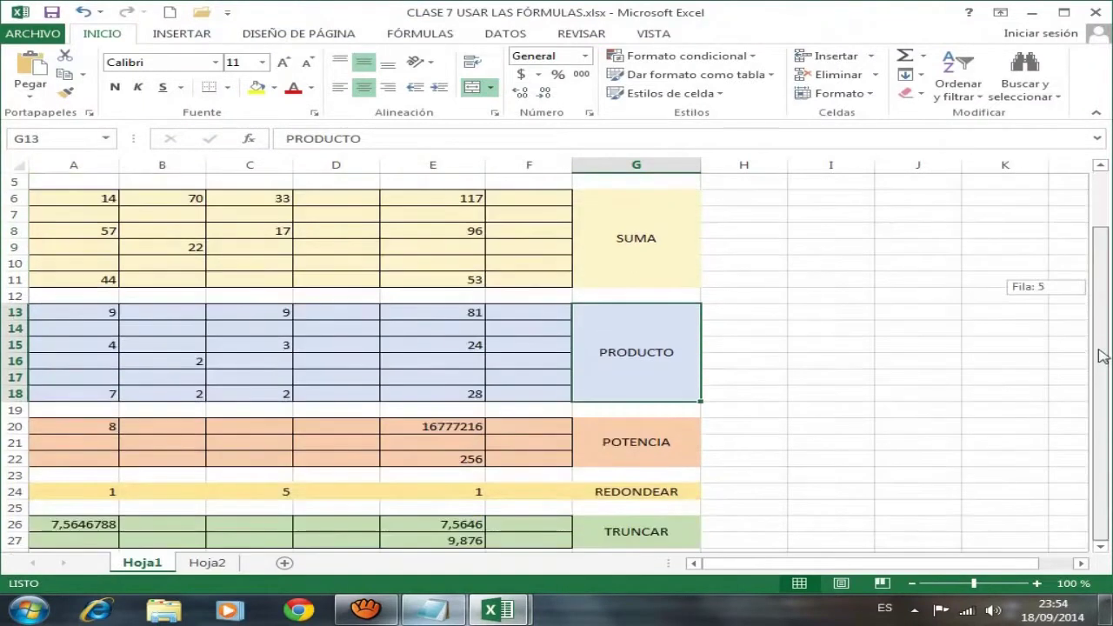
click(452, 312)
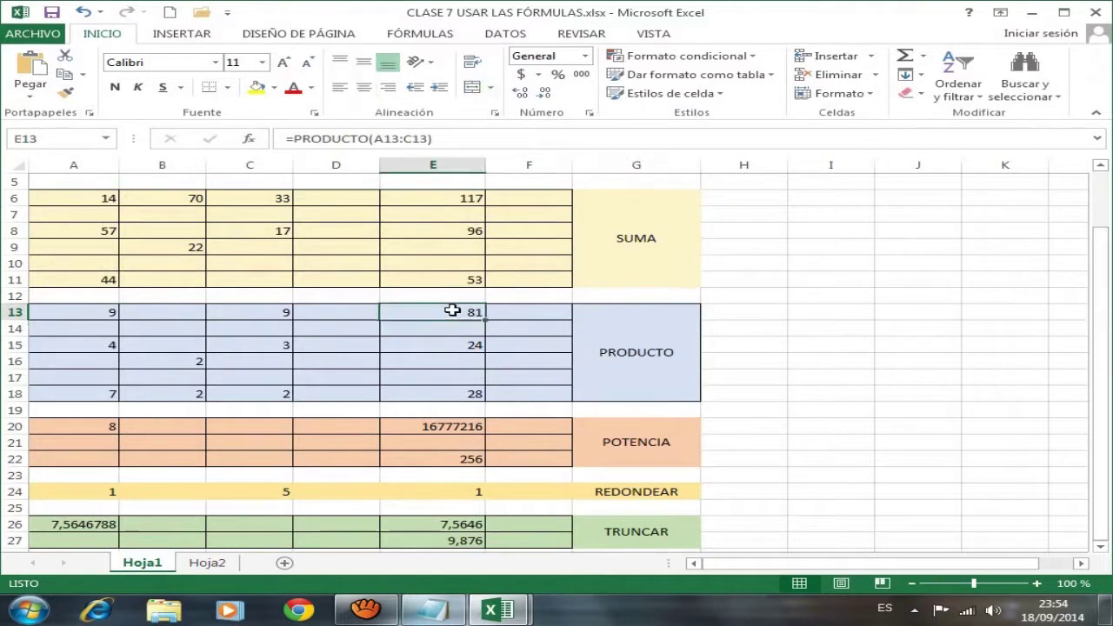
click(438, 138)
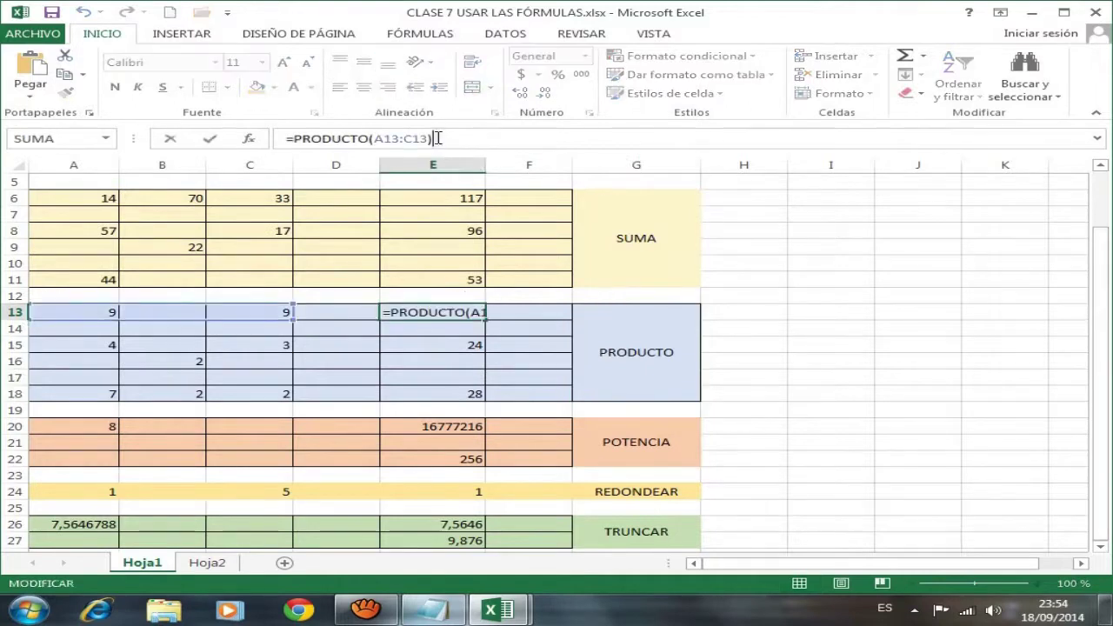
drag(428, 138, 286, 139)
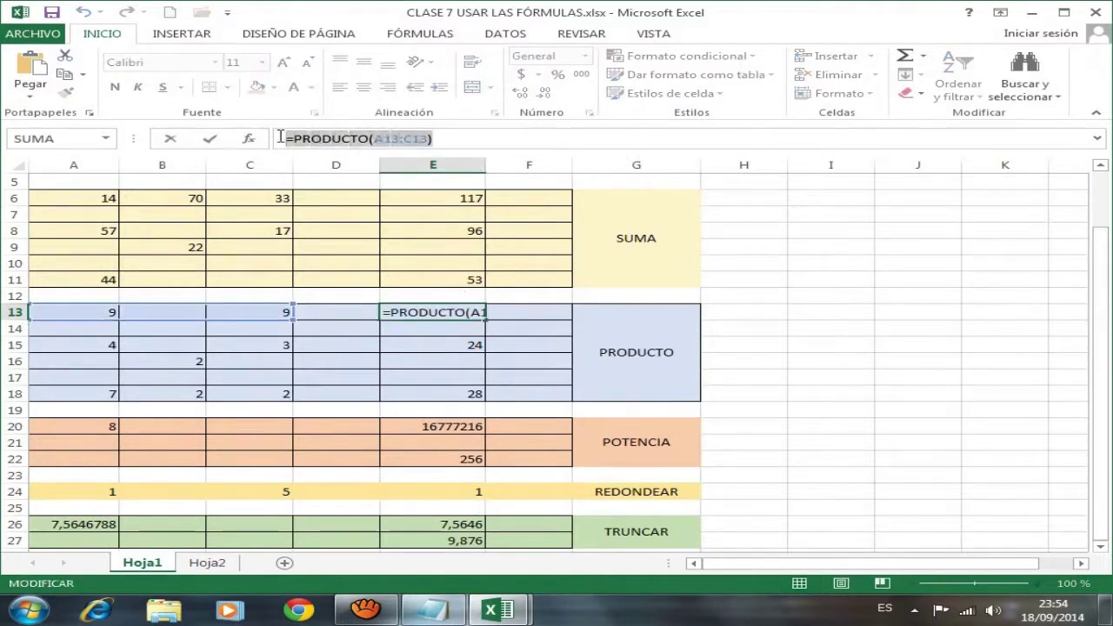
click(440, 133)
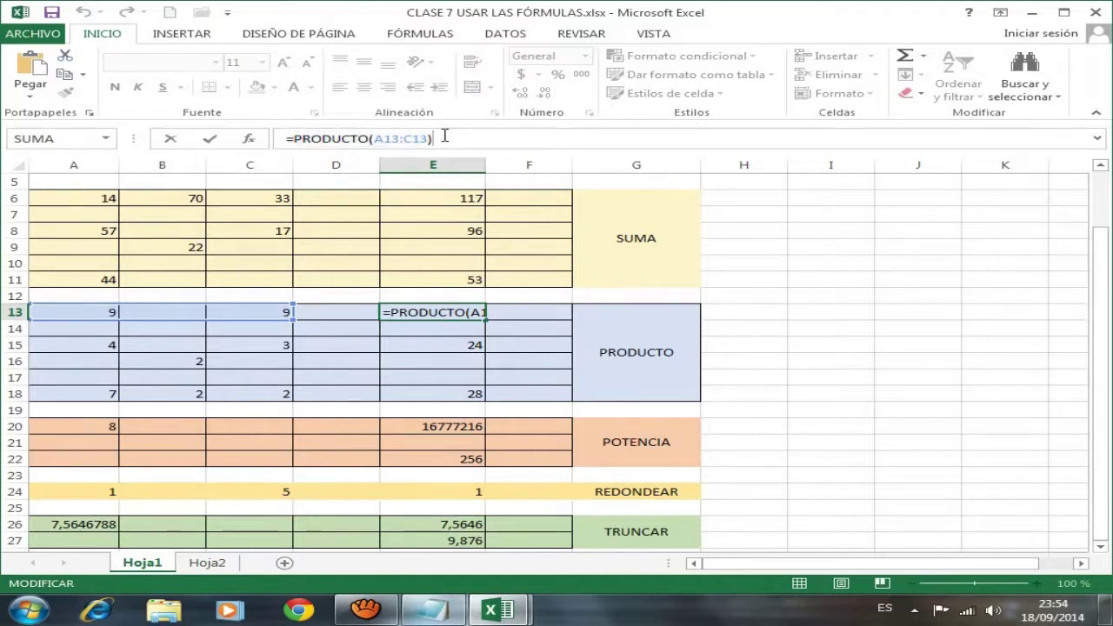
key(Return)
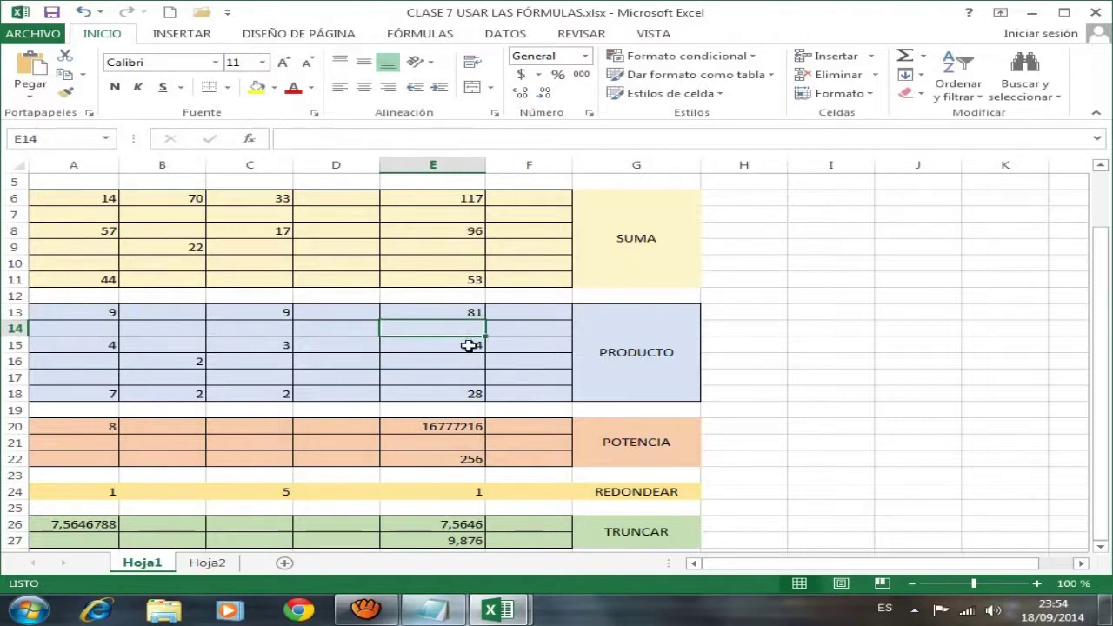
Step: Re-enter =PRODUCTO(A15;B16;C15) in E15, giving 24
click(472, 343)
click(488, 140)
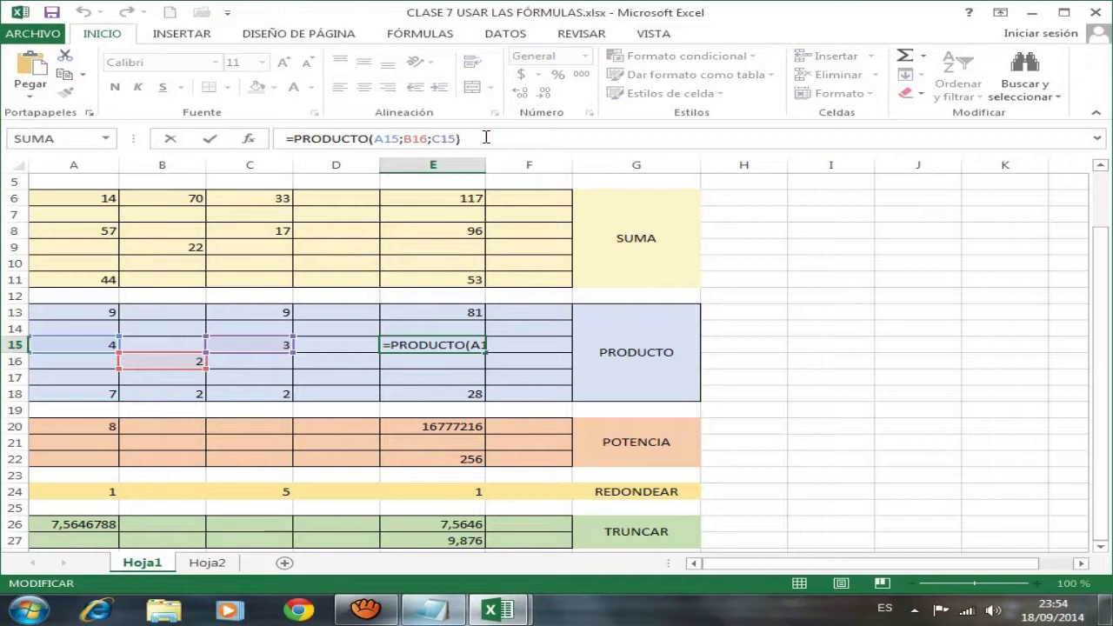
triple_click(480, 137)
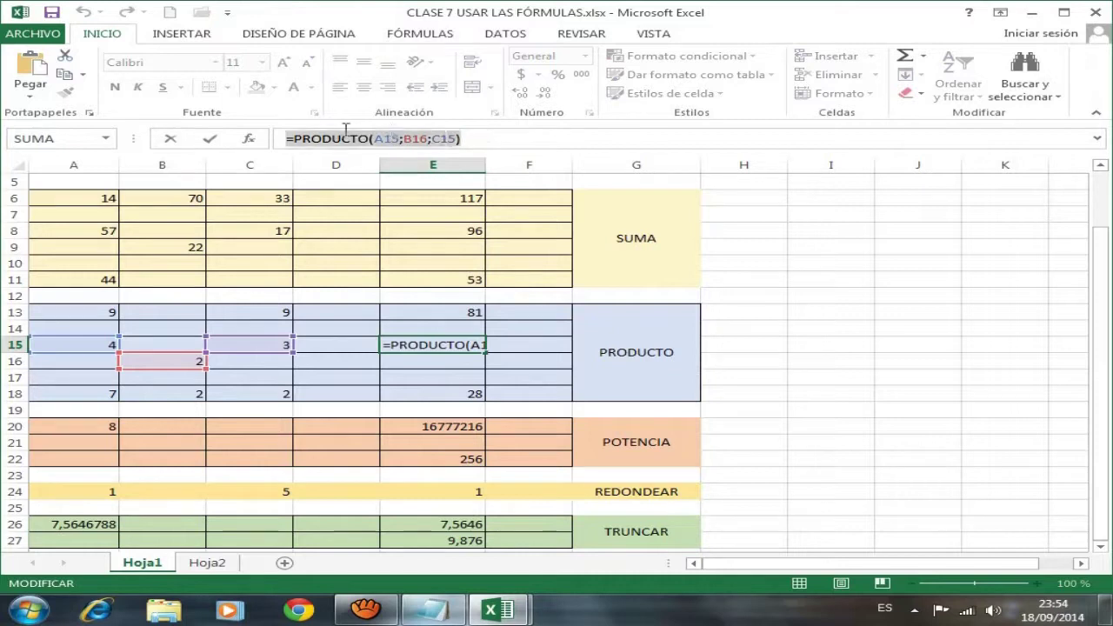
click(476, 137)
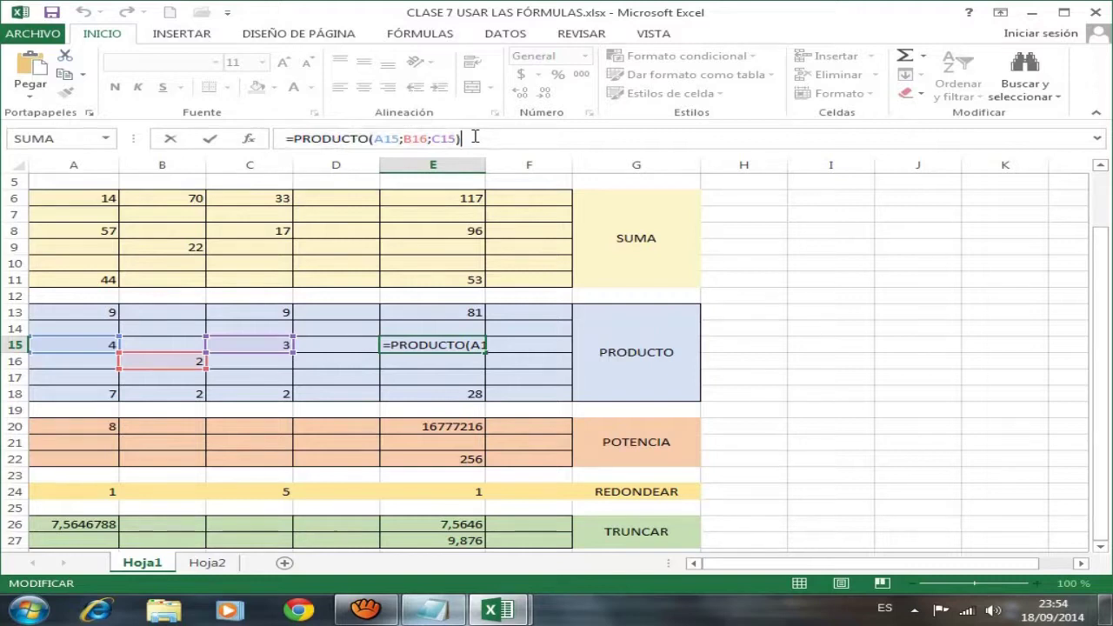
key(Return)
Step: Re-enter =PRODUCTO(A18:C18) in E18 so it shows 28, then return to the notes
click(446, 396)
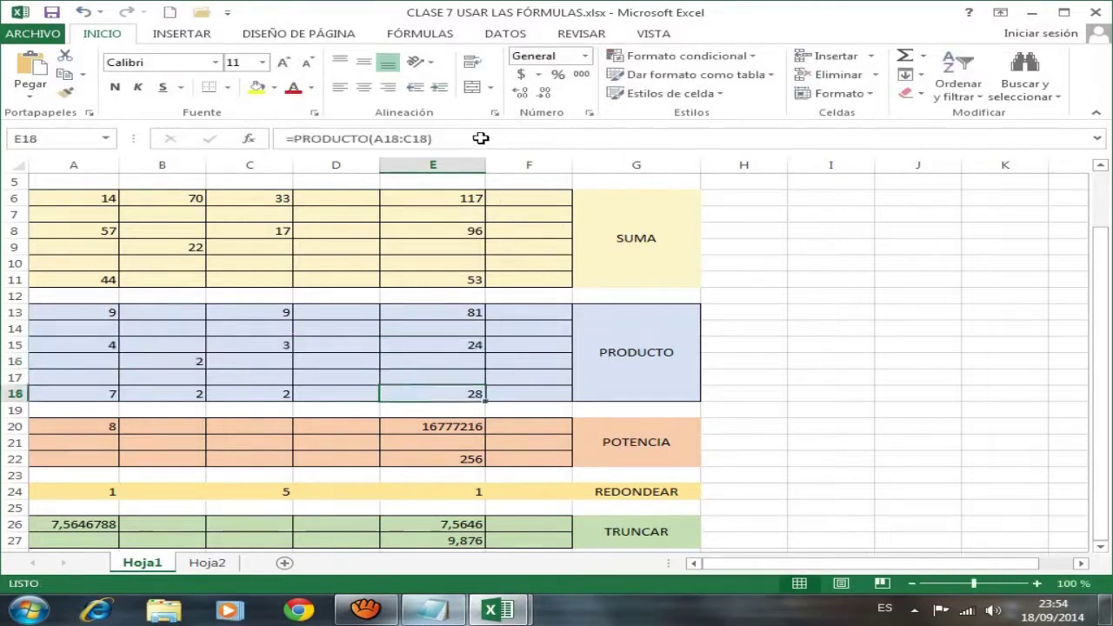
click(472, 137)
drag(286, 137, 470, 137)
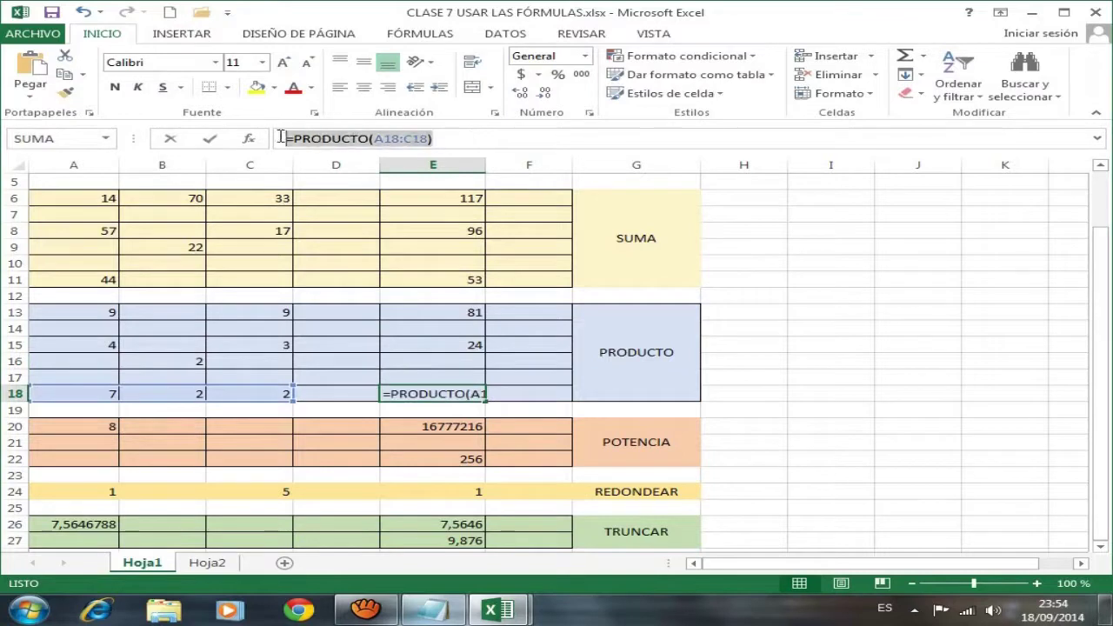
click(471, 137)
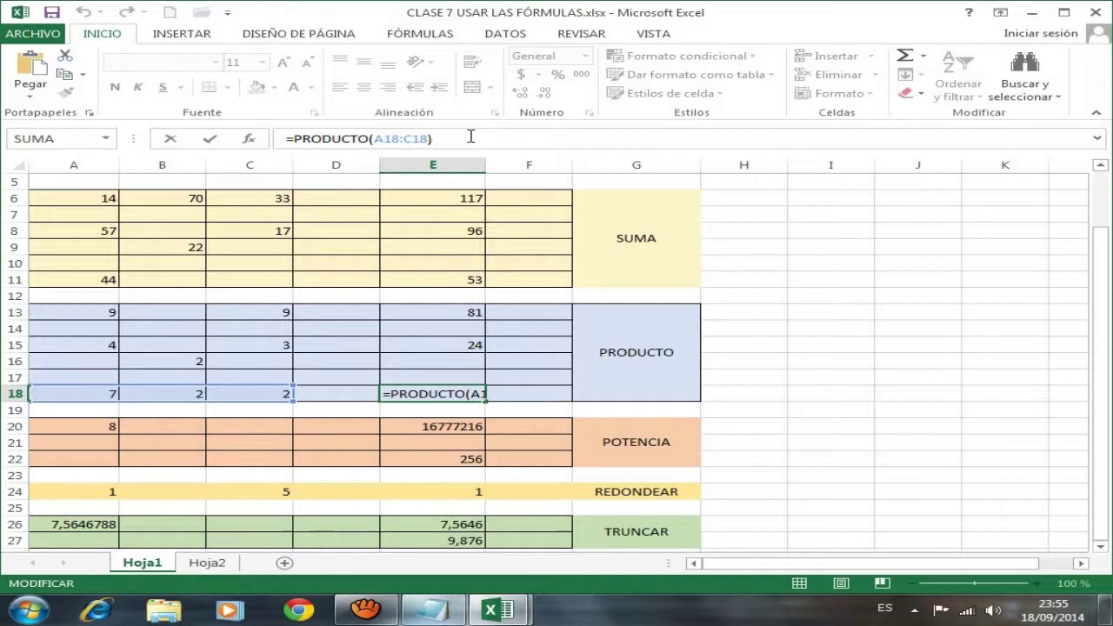
key(Return)
click(611, 355)
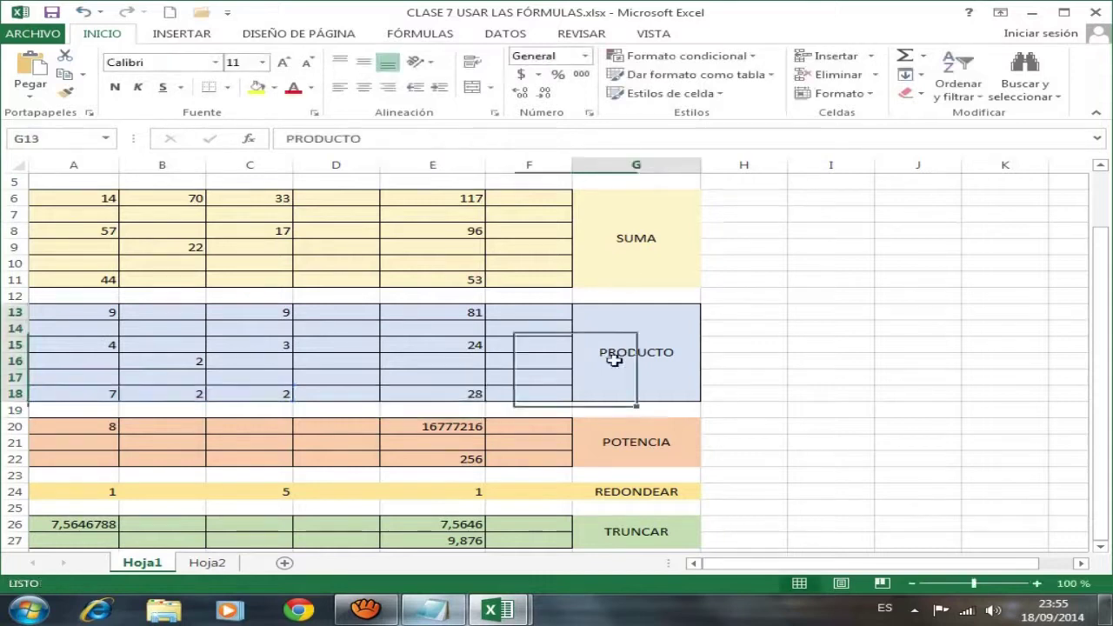
click(458, 617)
Step: Highlight the 7.-POTENCIA section with =POTENCIA(A20;8) and =POTENCIA(2;8), then return to Excel
scroll(773, 345, down, 2)
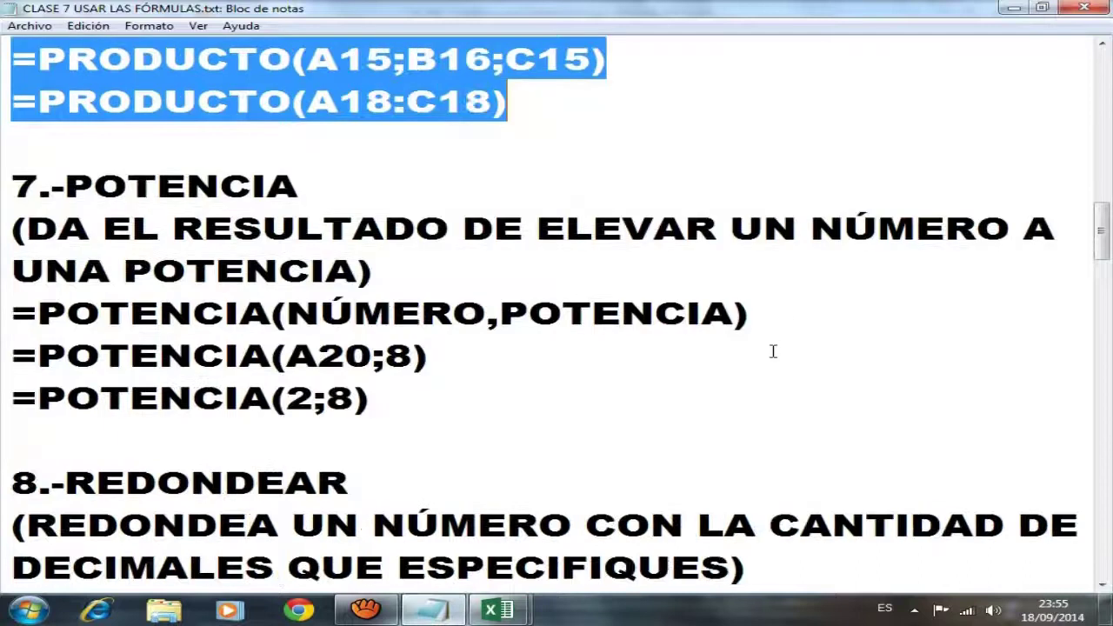
click(10, 184)
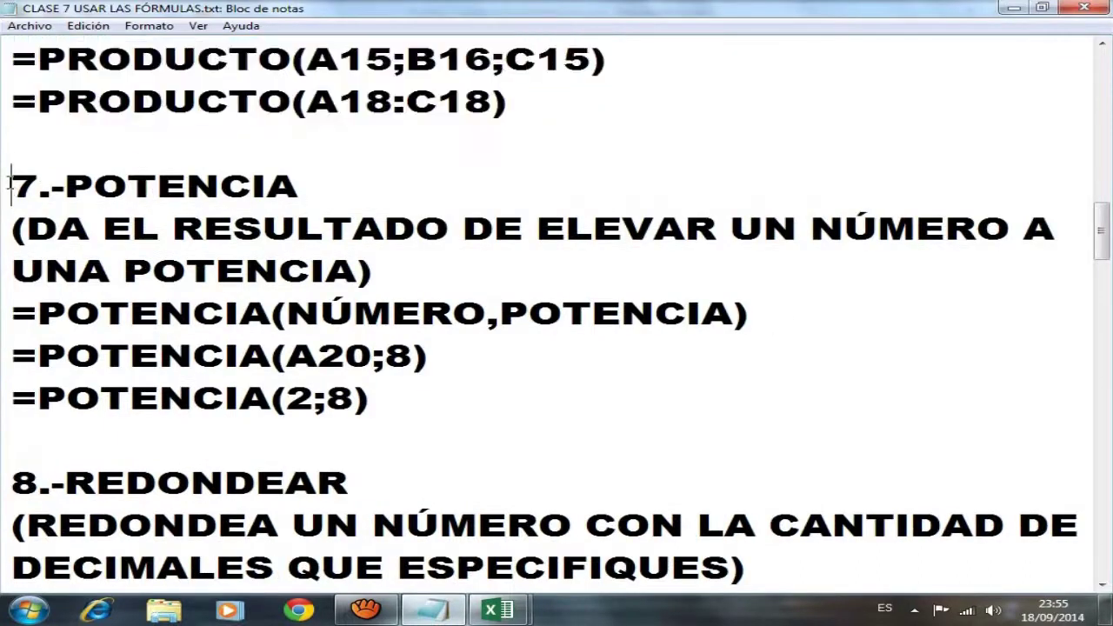
drag(10, 184, 467, 397)
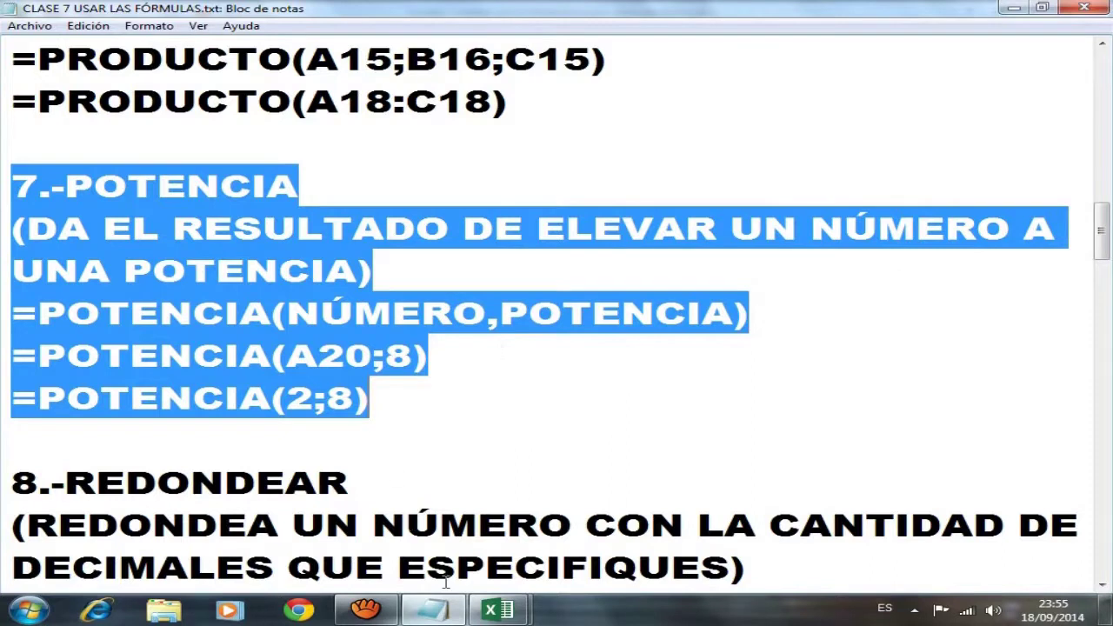
mouse_move(492, 610)
click(609, 512)
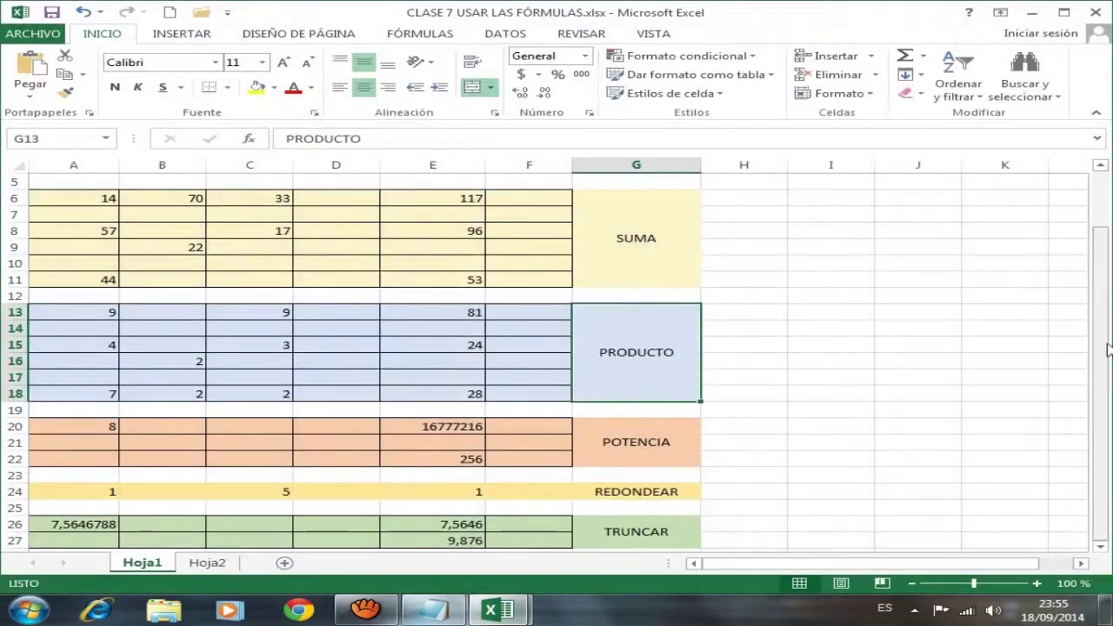
Step: Recommit E20's =POTENCIA(A20;8) so it shows 16777216
click(637, 437)
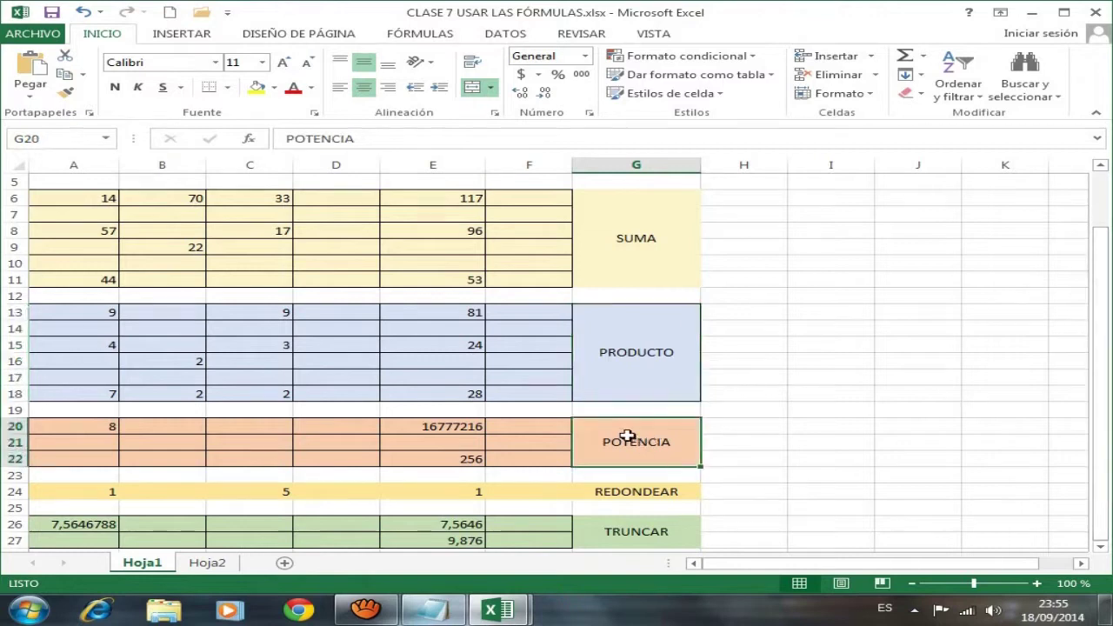
click(455, 425)
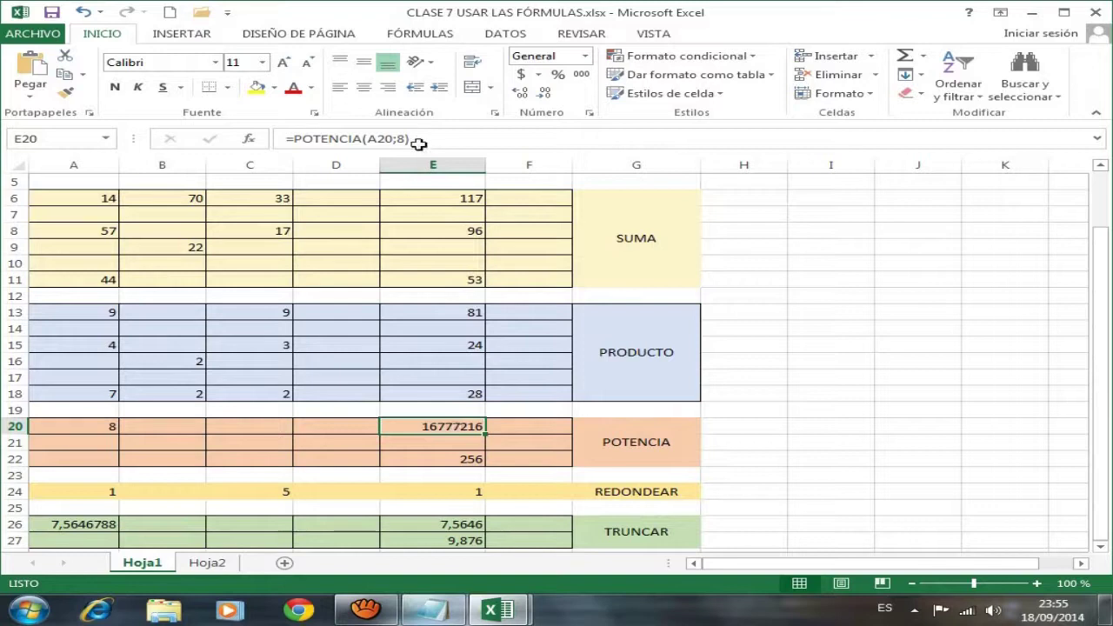
drag(422, 140, 285, 139)
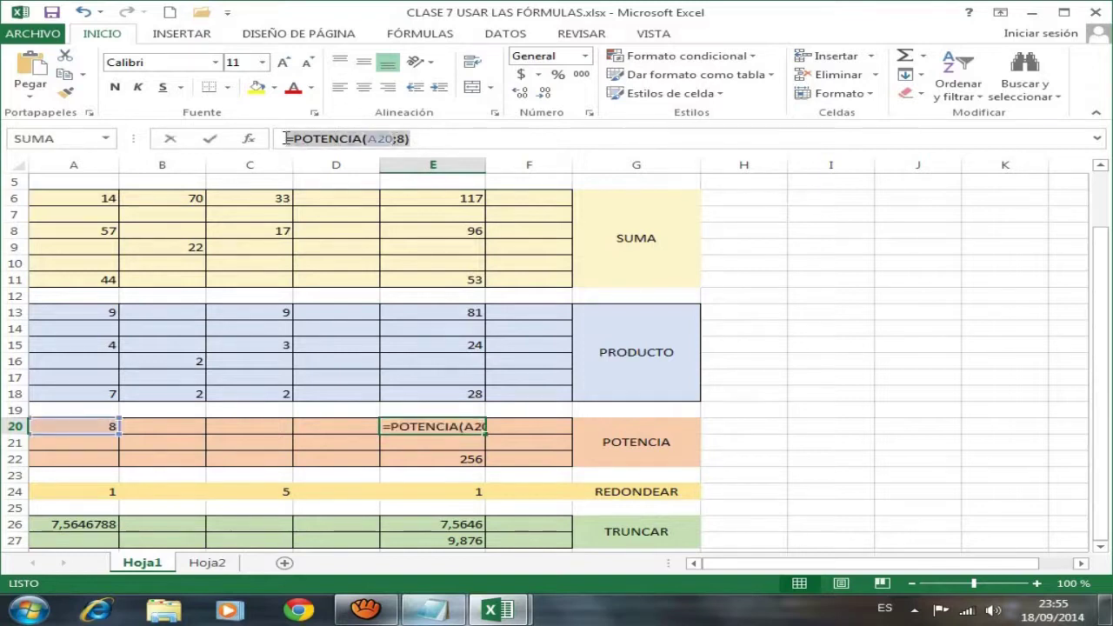
click(432, 136)
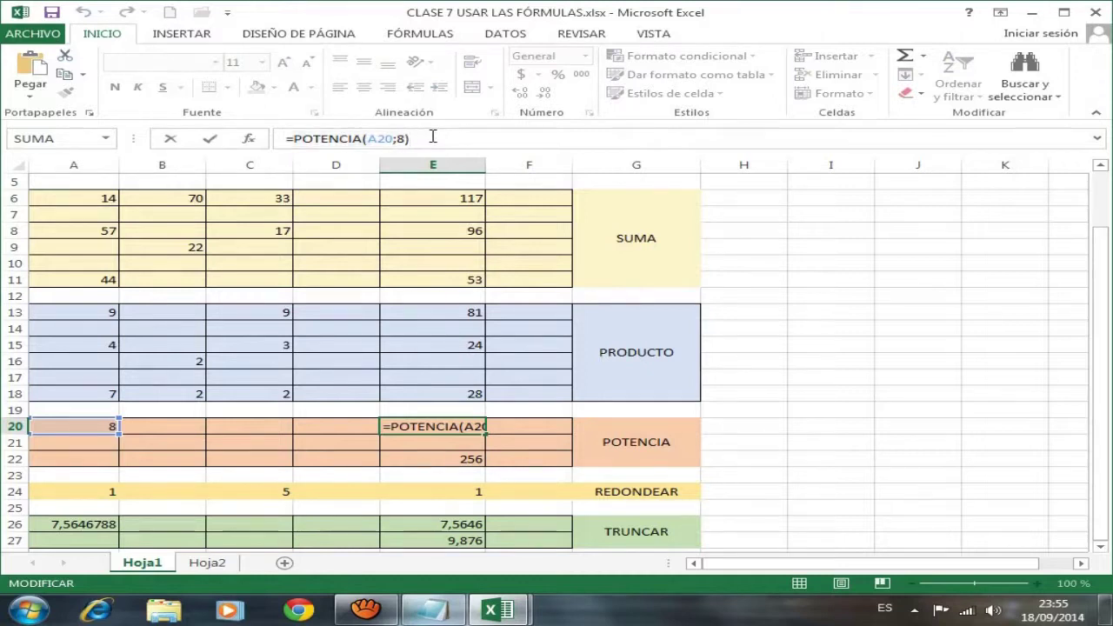
key(Return)
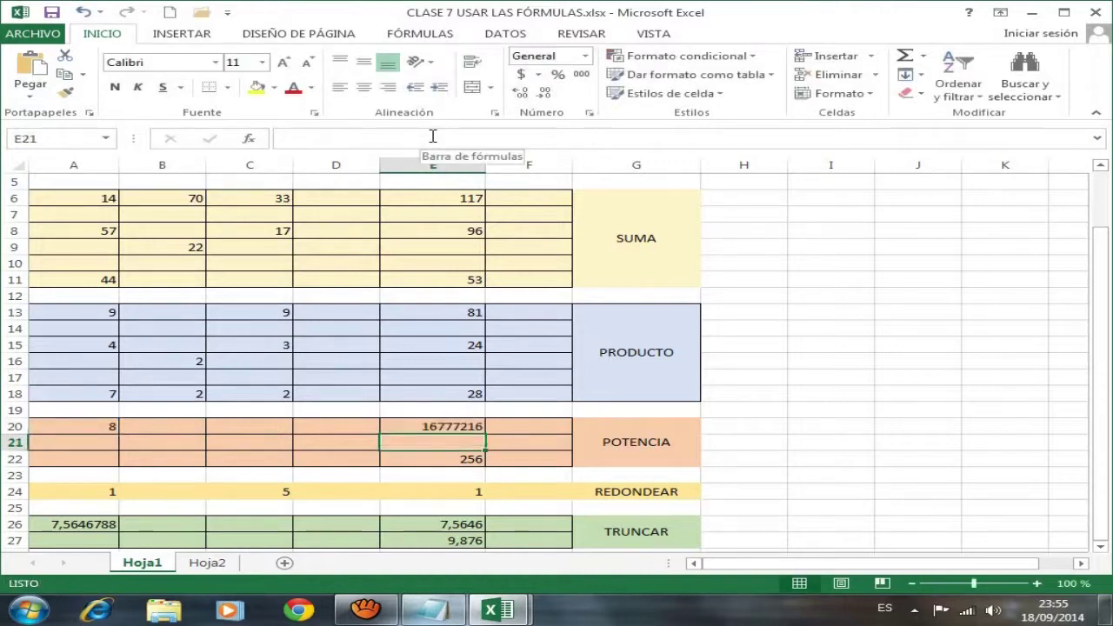
Step: Recommit E22's =POTENCIA(2;8) showing 256, then bring the Notepad notes forward
click(449, 462)
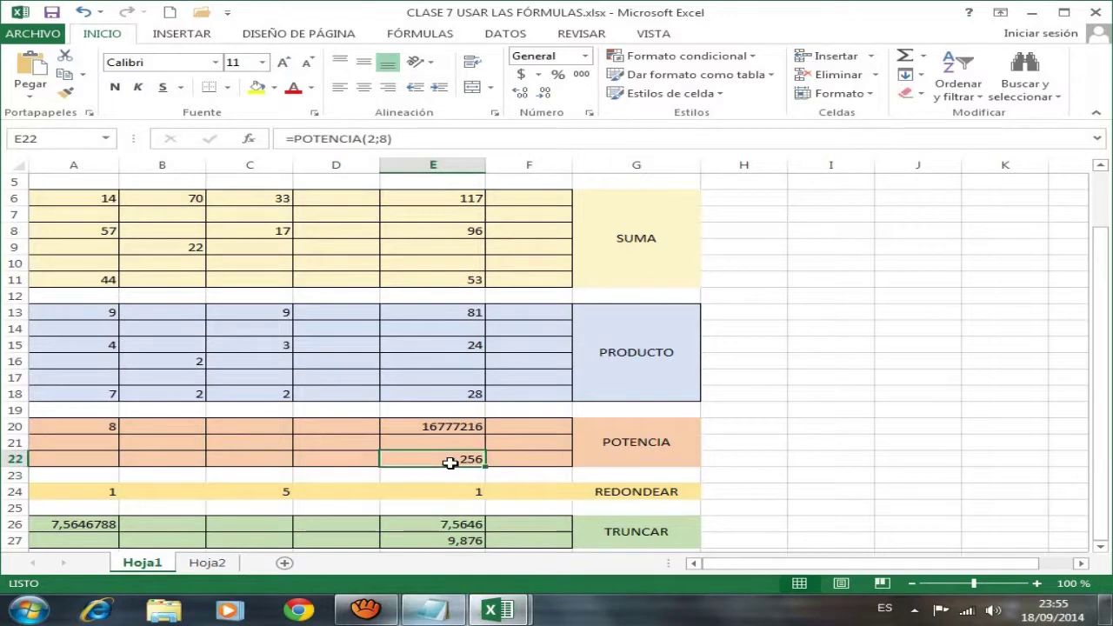
drag(424, 132, 286, 139)
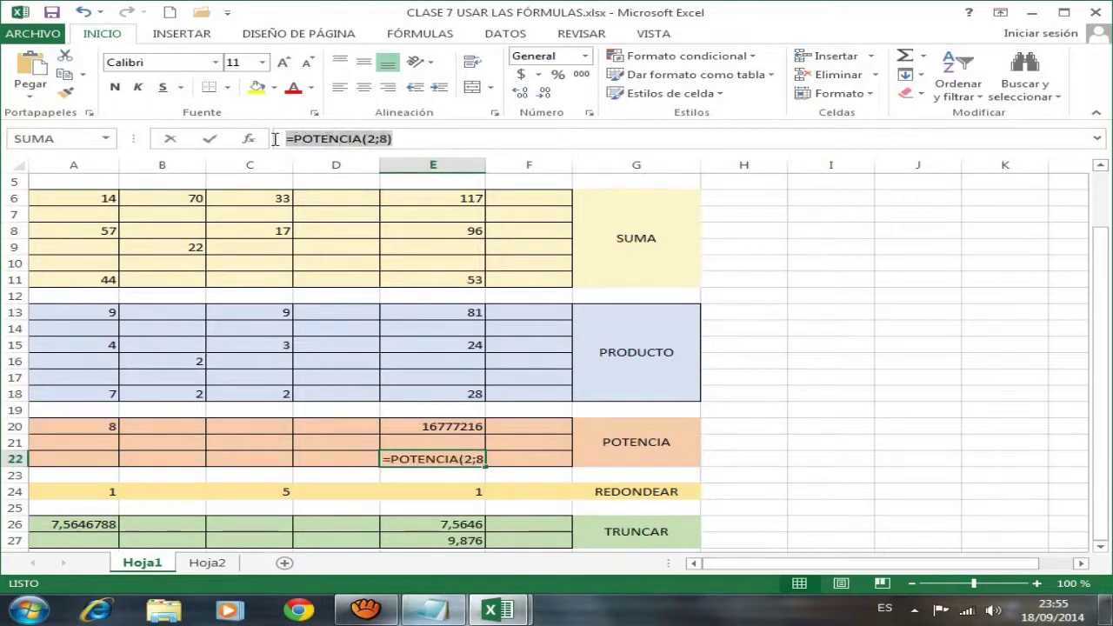
click(413, 137)
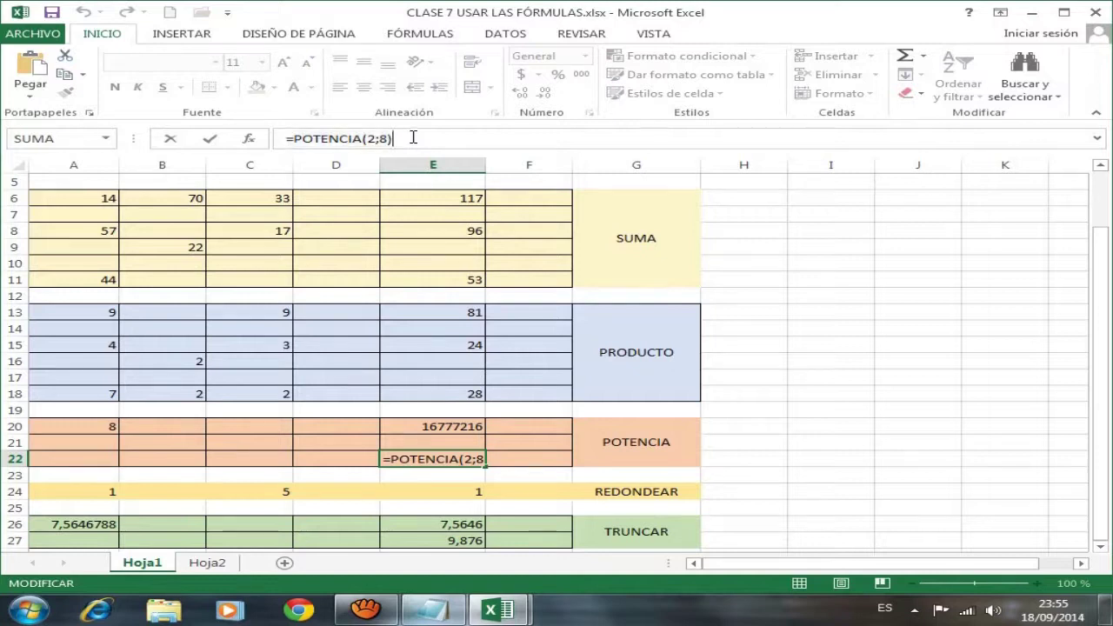
key(Return)
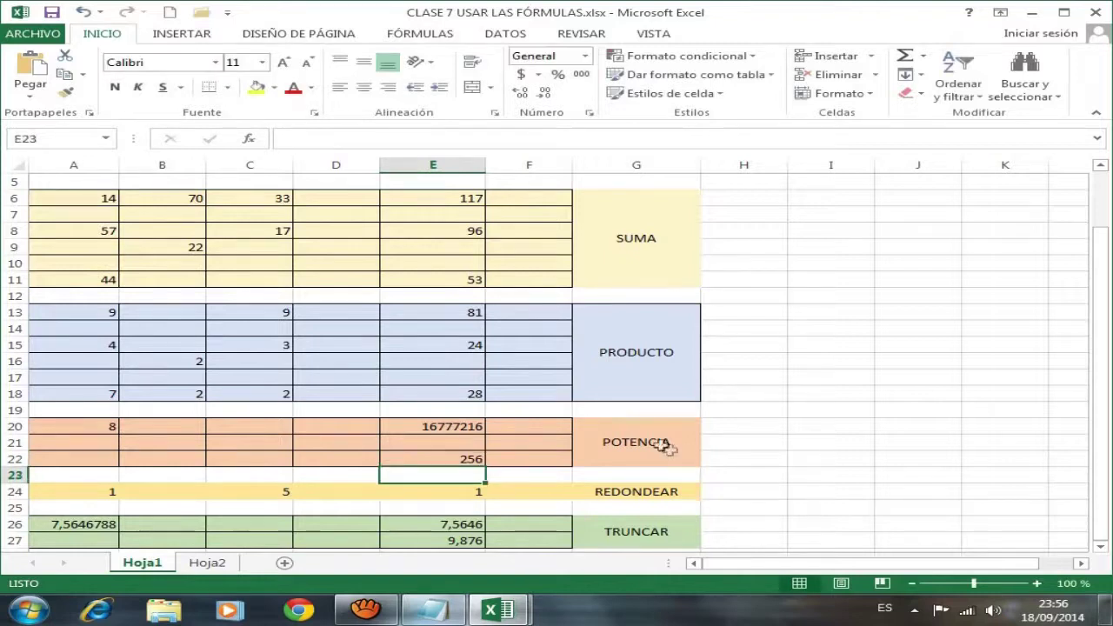
click(658, 440)
click(435, 609)
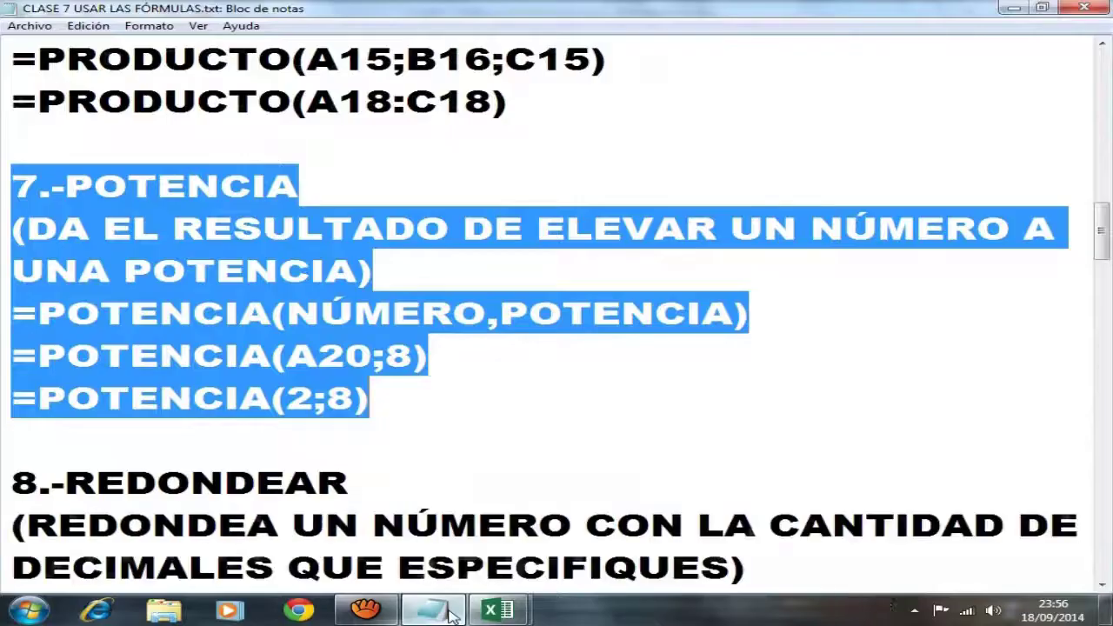
Step: Highlight the 8.-REDONDEAR notes with the =REDONDEAR(A24;C24) example, then return to Excel
scroll(686, 468, down, 2)
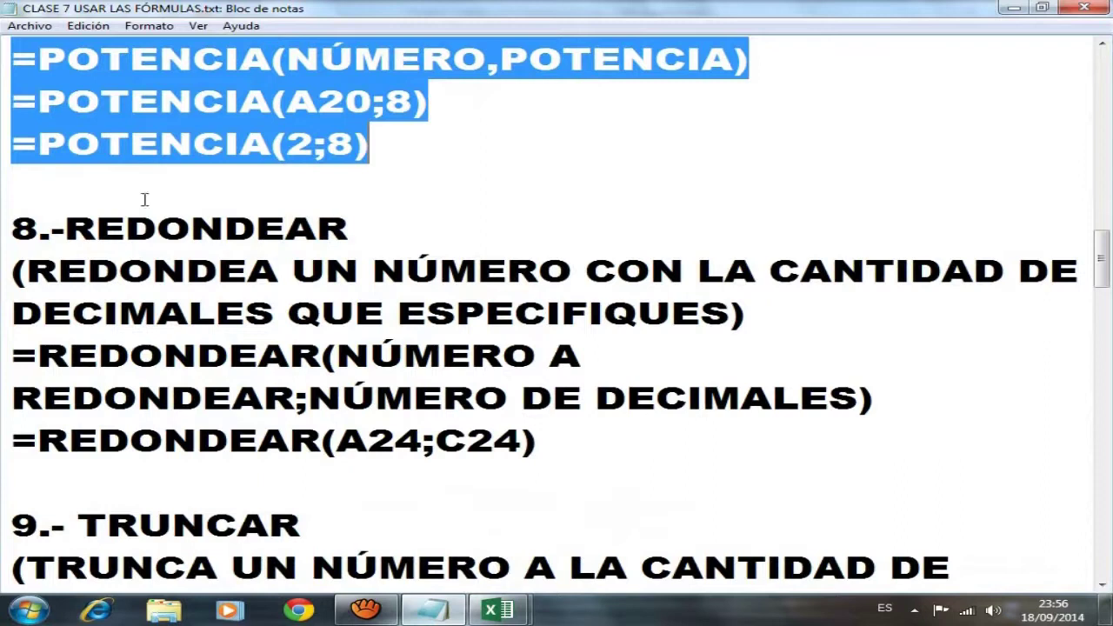
drag(13, 225, 778, 436)
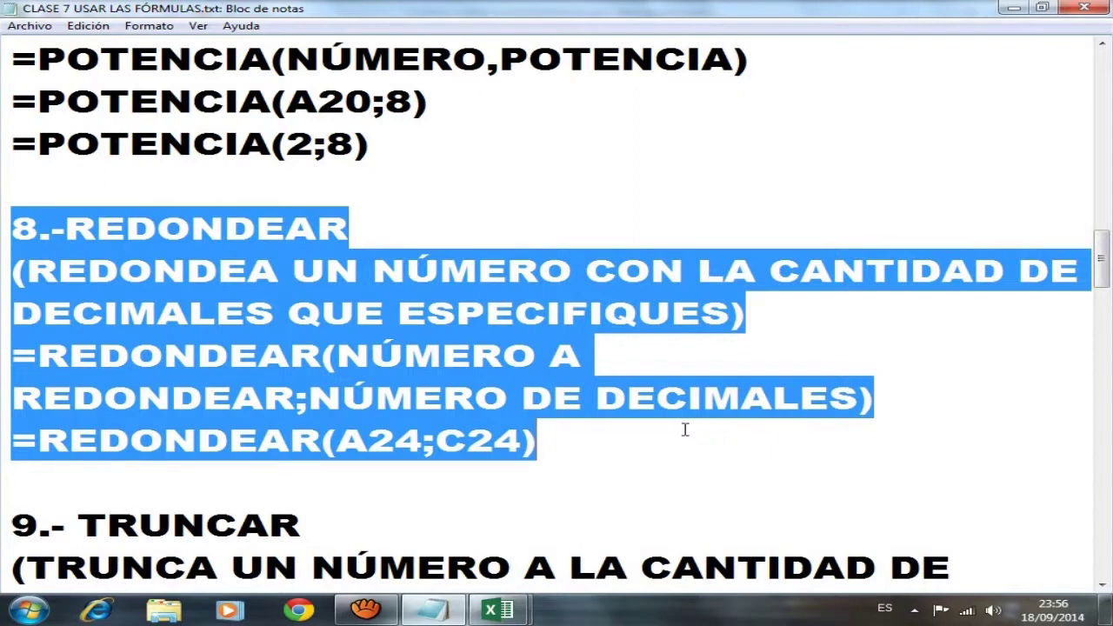
mouse_move(502, 611)
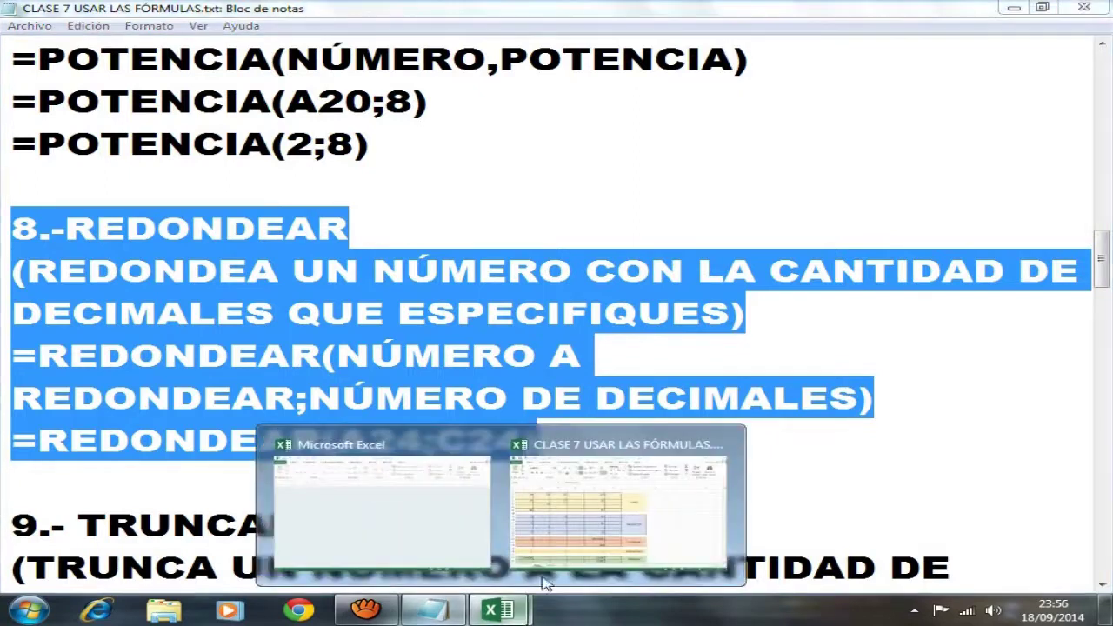
click(595, 517)
Step: Review and recommit E24's =REDONDEAR(A24;C24), which shows 1, then select A24
scroll(776, 431, down, 2)
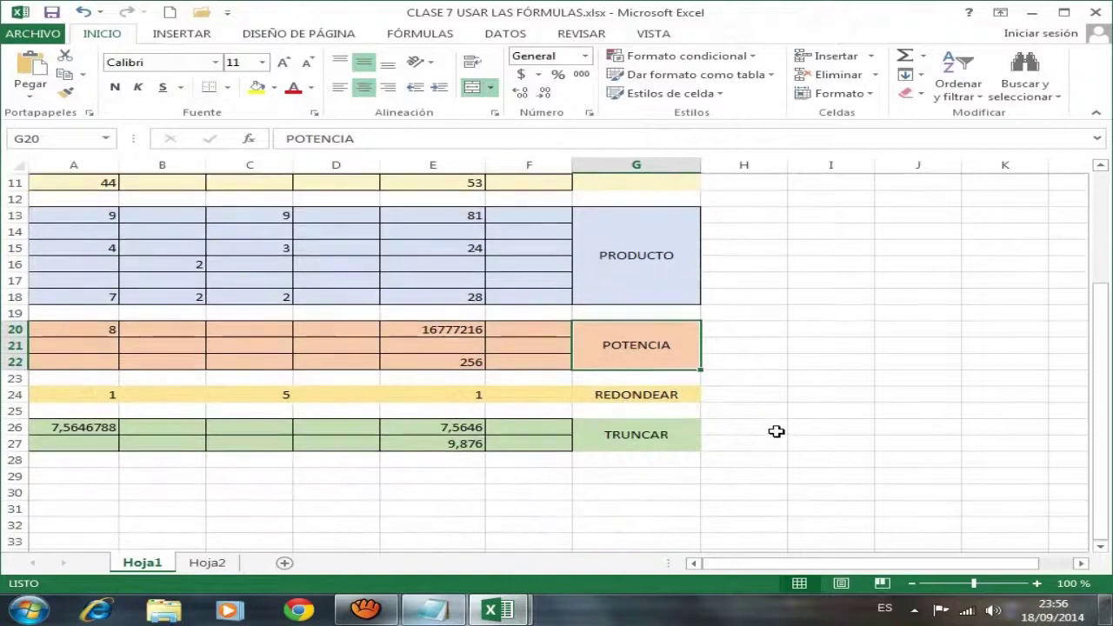
click(637, 393)
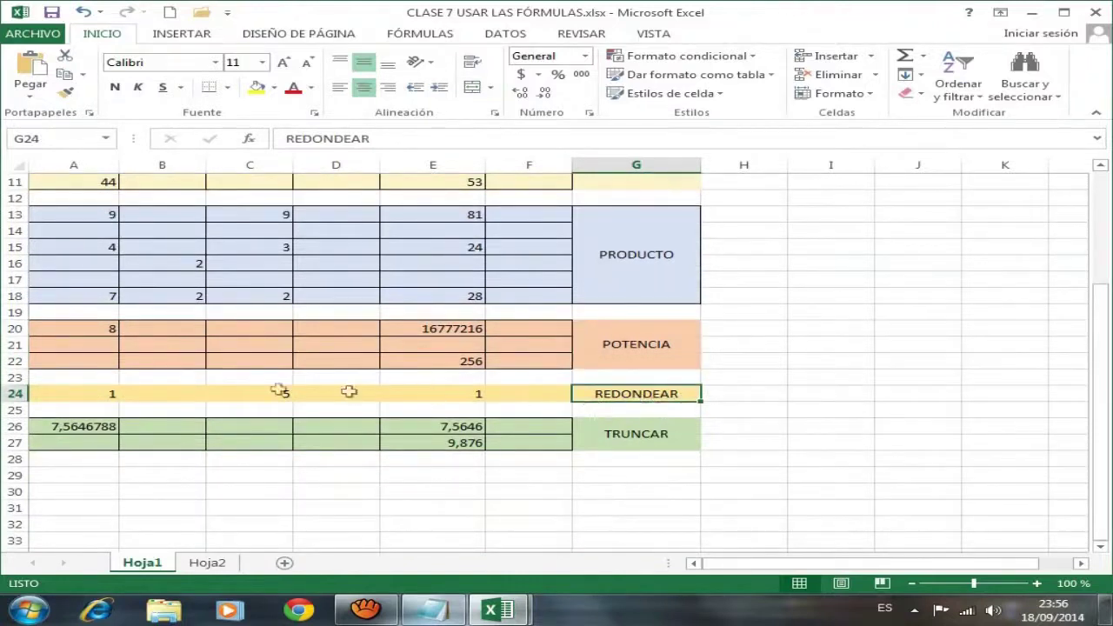
click(416, 398)
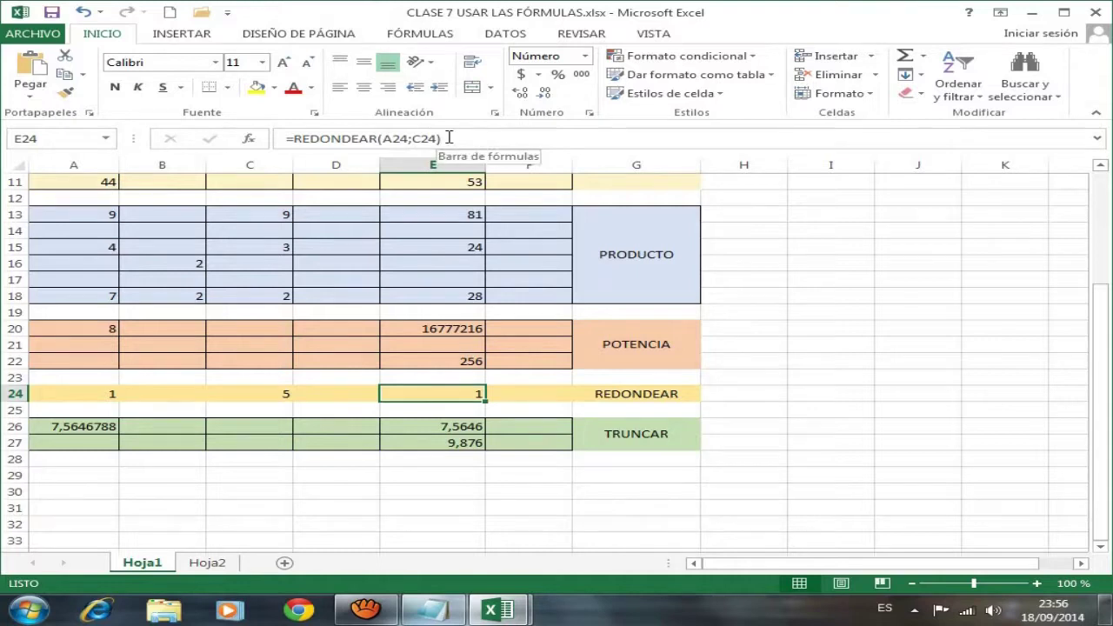
click(449, 138)
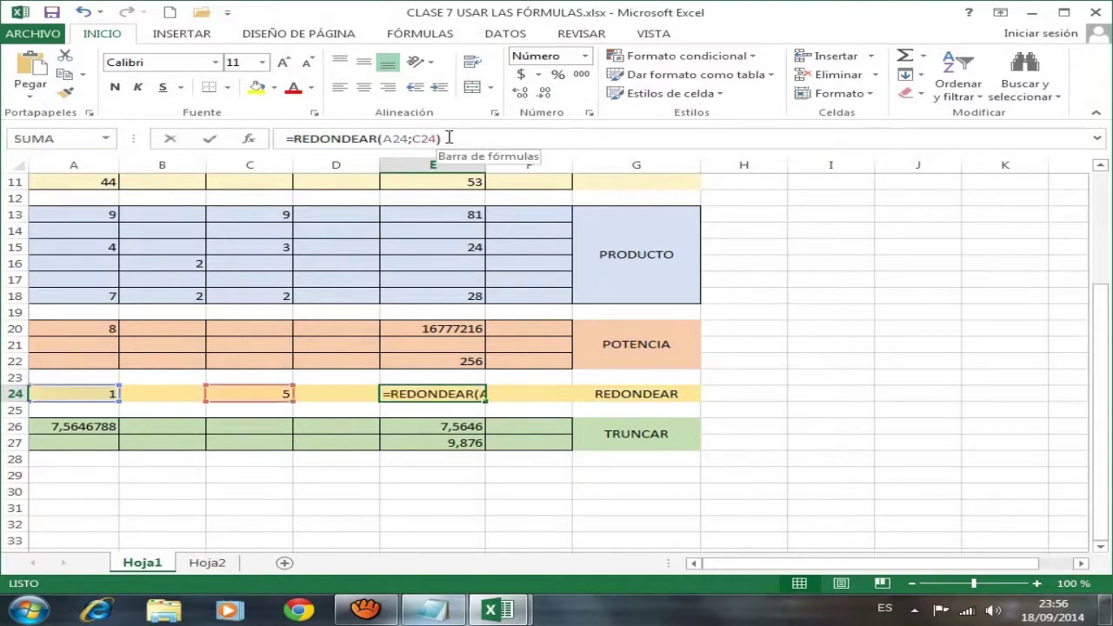
drag(449, 139, 282, 142)
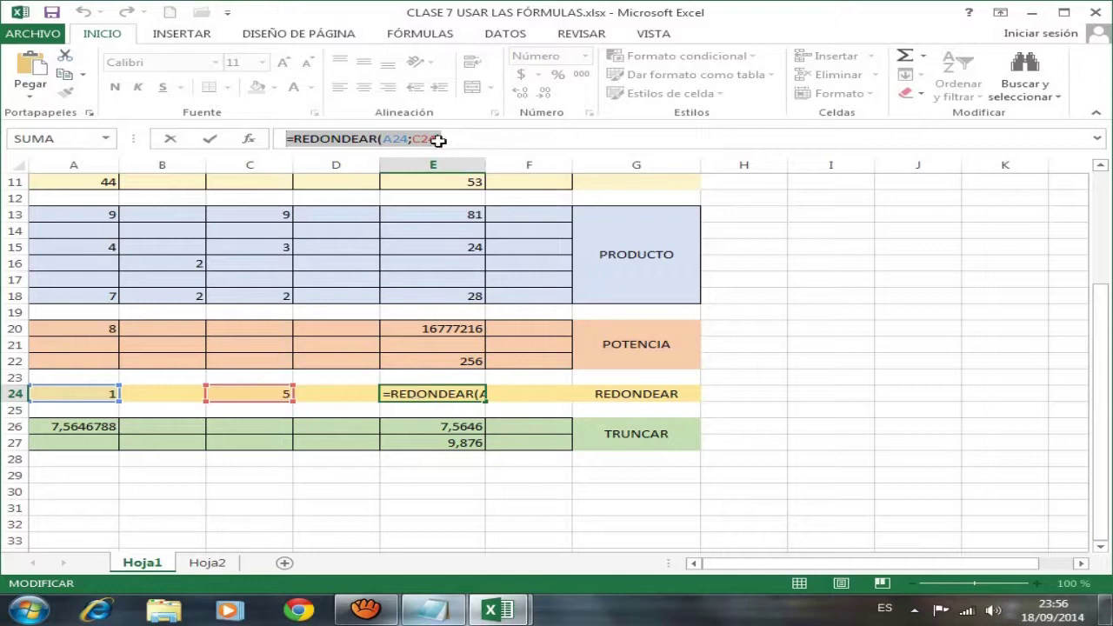
click(439, 139)
click(72, 394)
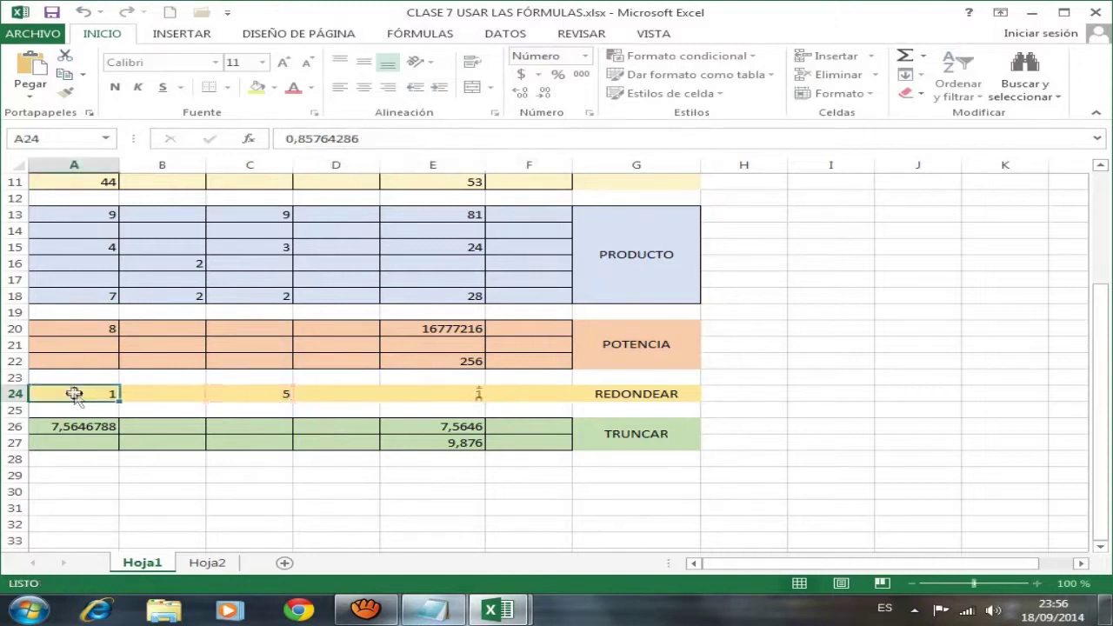
Step: Inspect A24's full value 0,85764286 and C24's decimals value 5
double_click(74, 393)
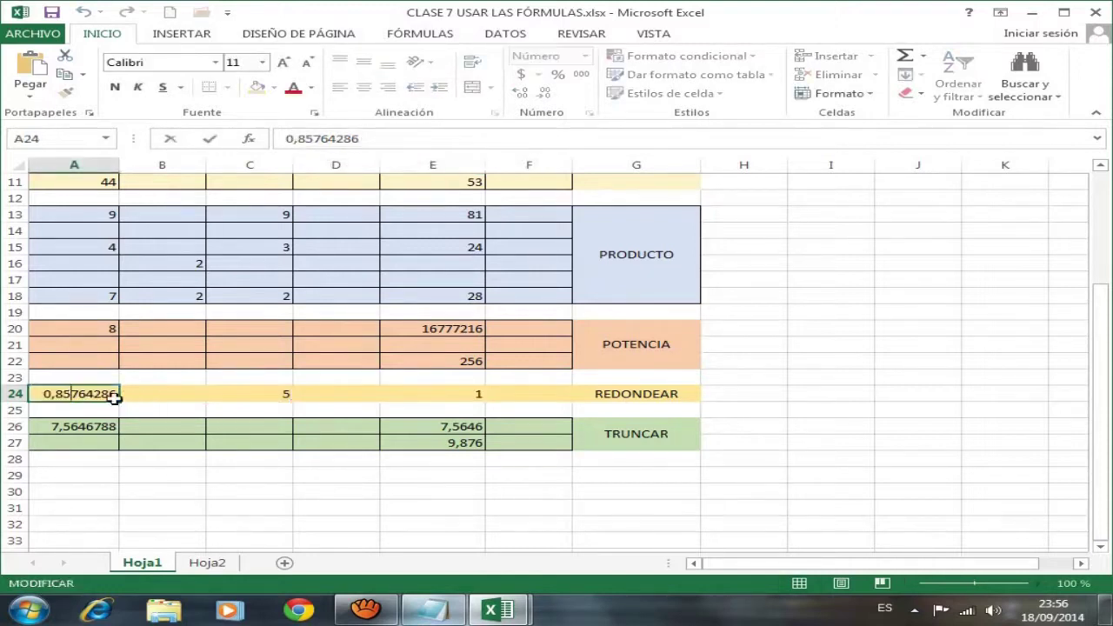
drag(41, 394, 116, 391)
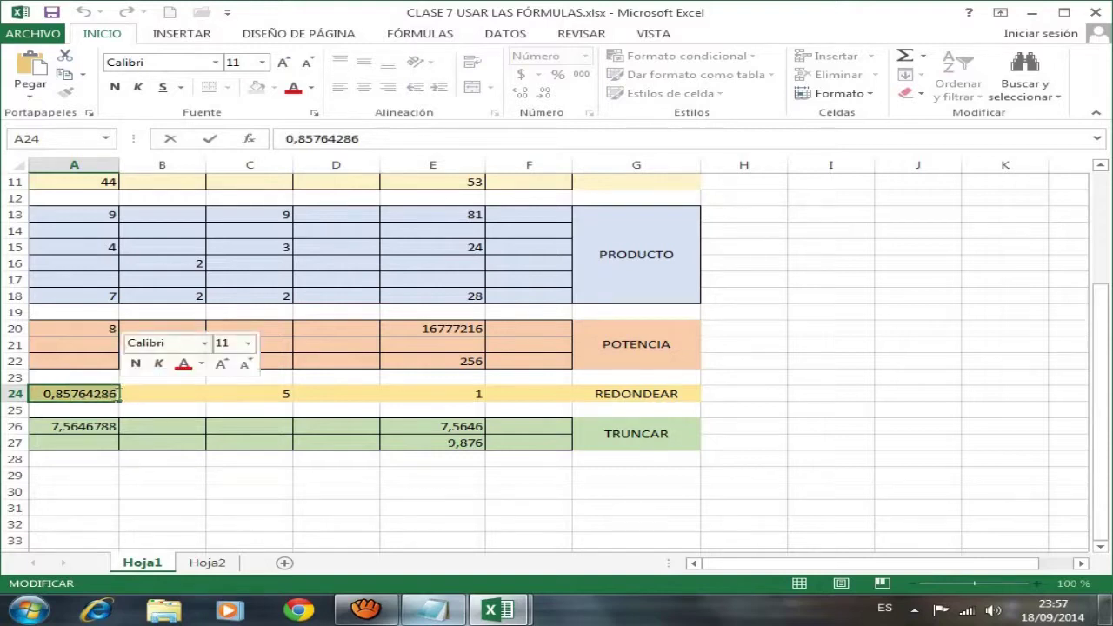
click(118, 393)
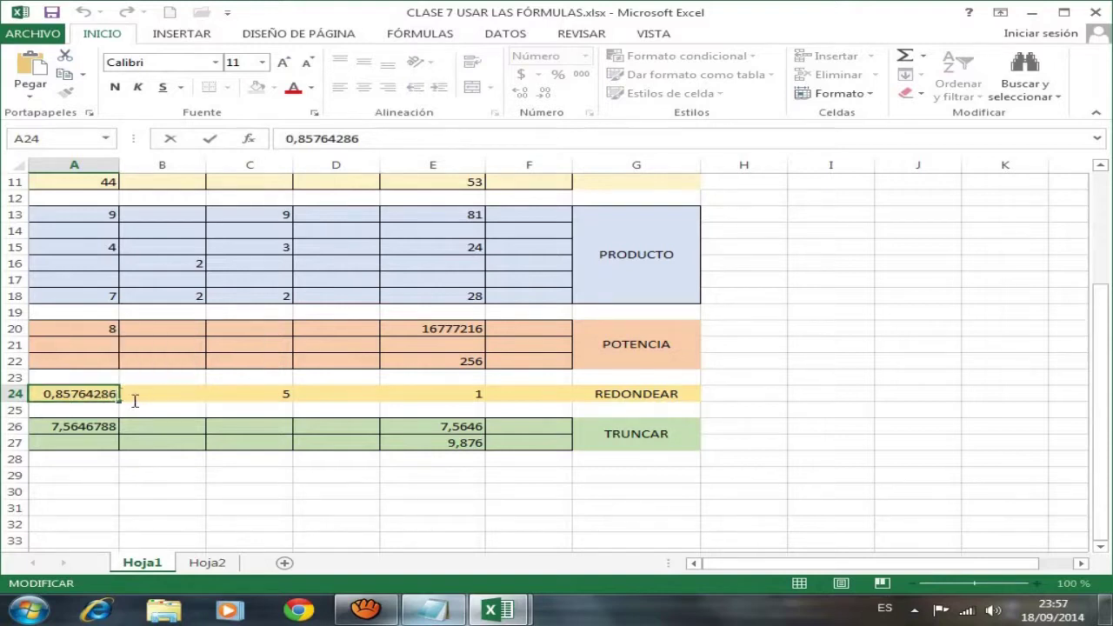
drag(42, 394, 120, 394)
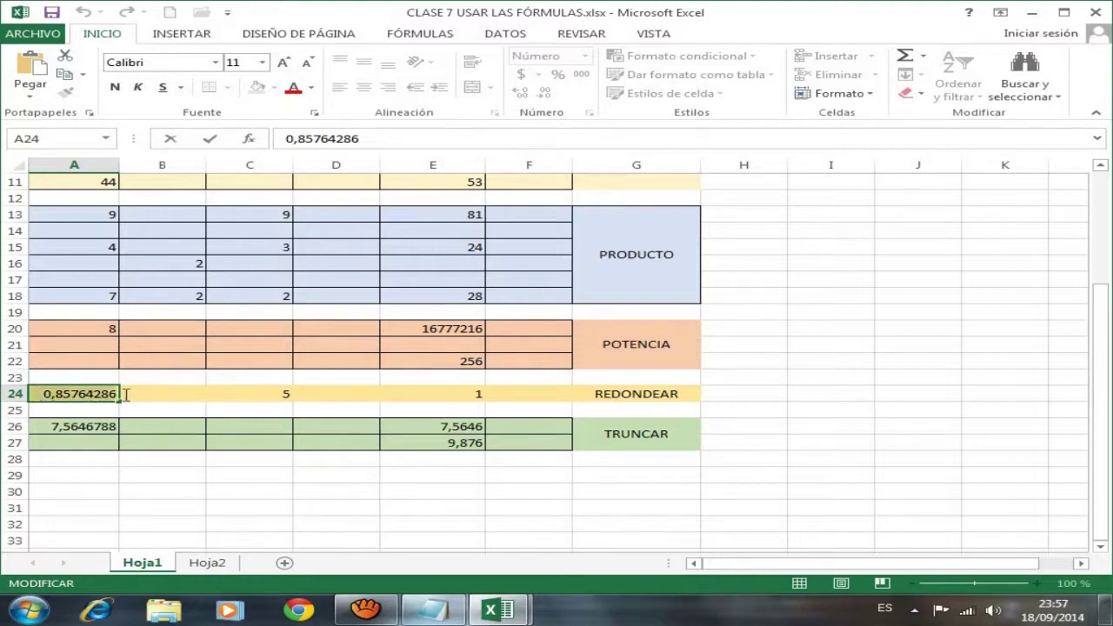
click(372, 139)
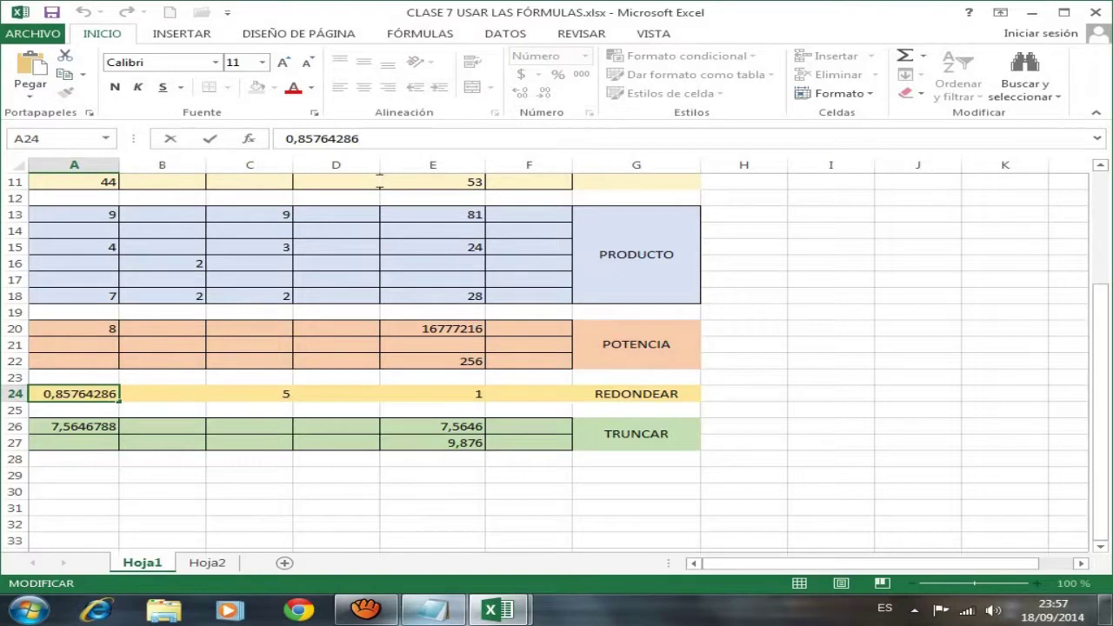
click(448, 392)
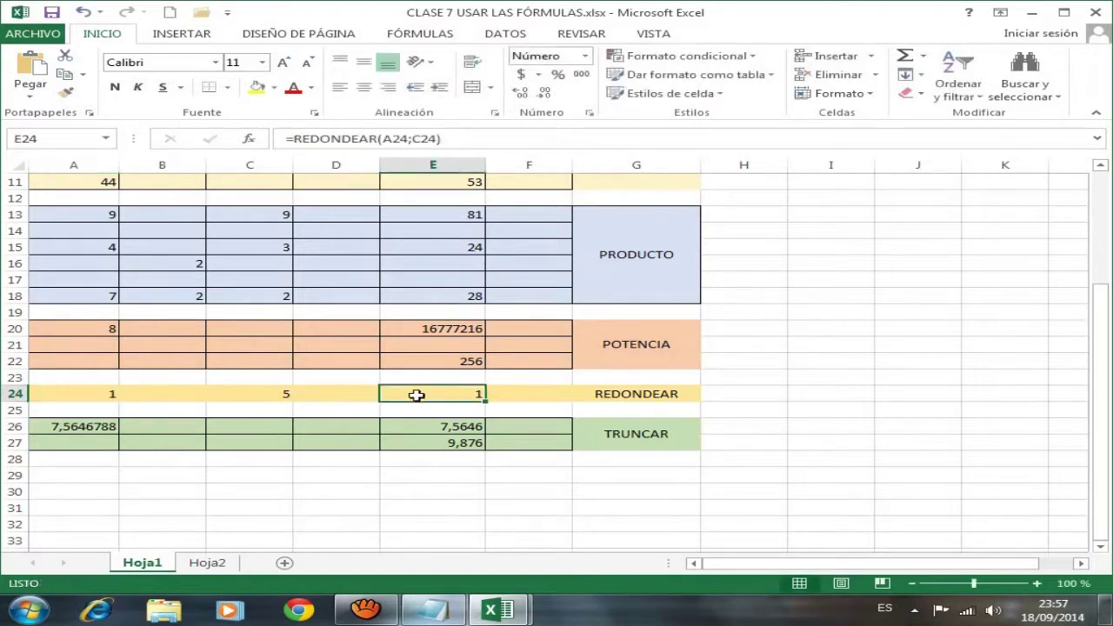
click(298, 392)
click(287, 393)
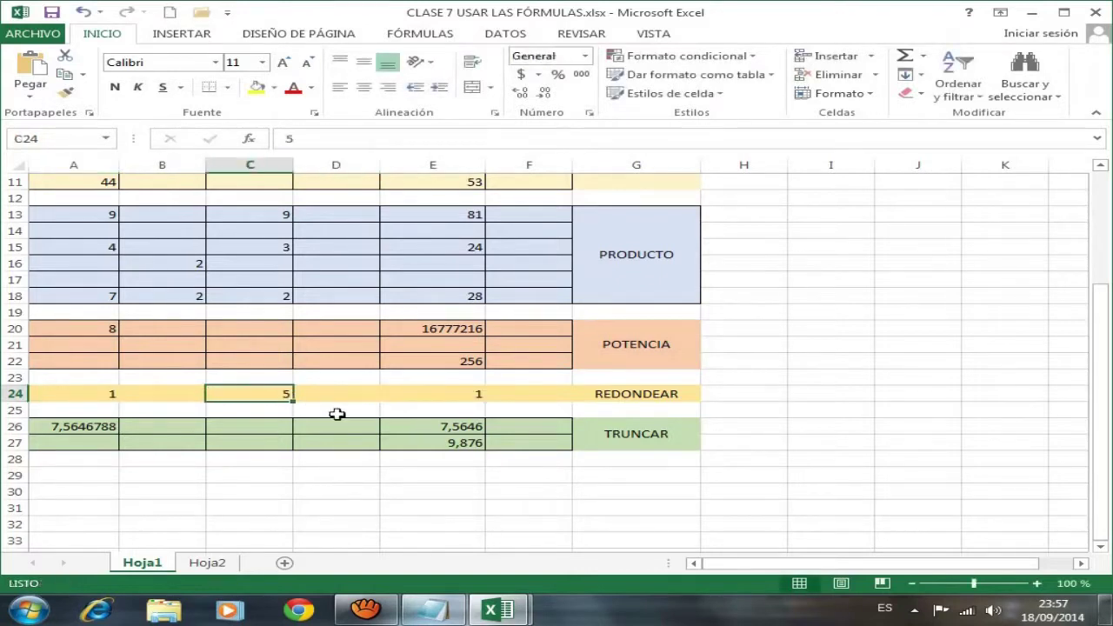
Step: Recheck E24's rounding formula, still showing 1, then bring Notepad forward
click(464, 397)
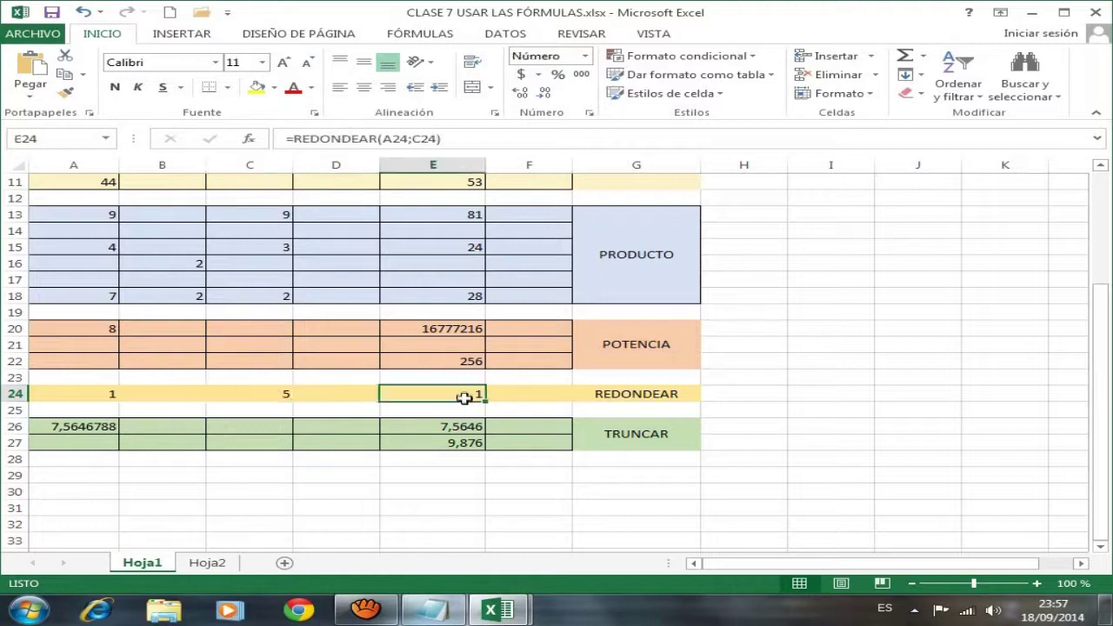
click(445, 139)
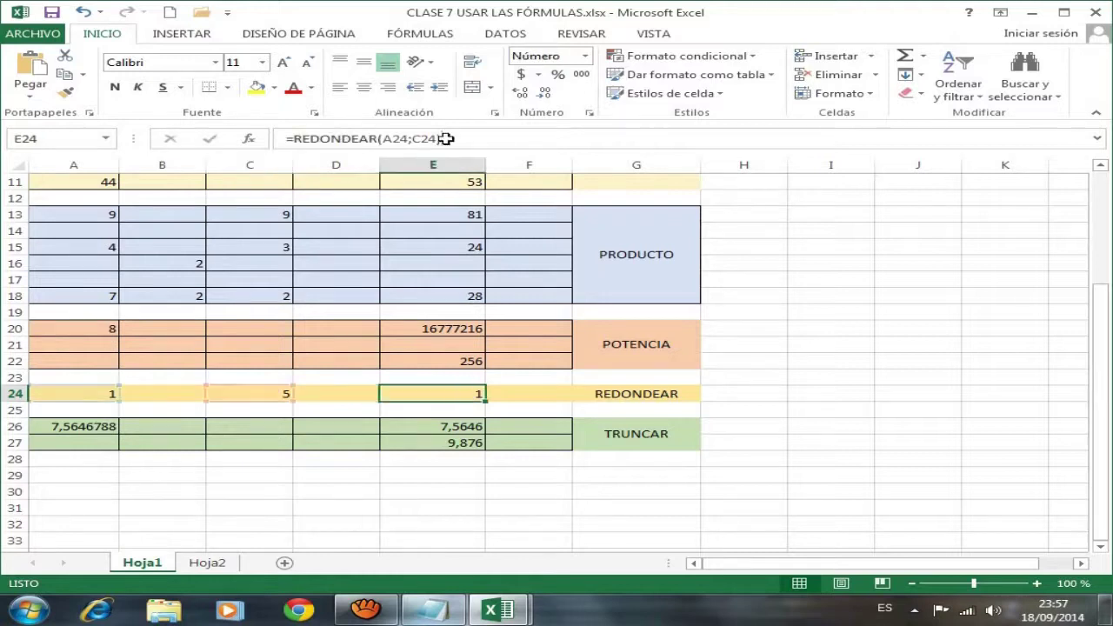
double_click(79, 393)
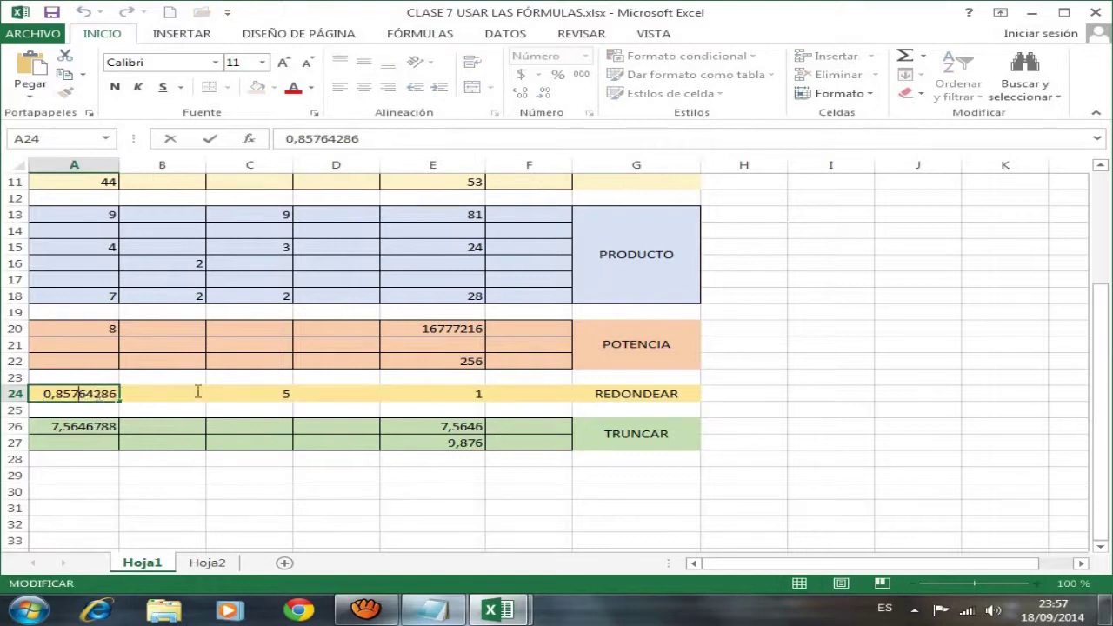
click(425, 392)
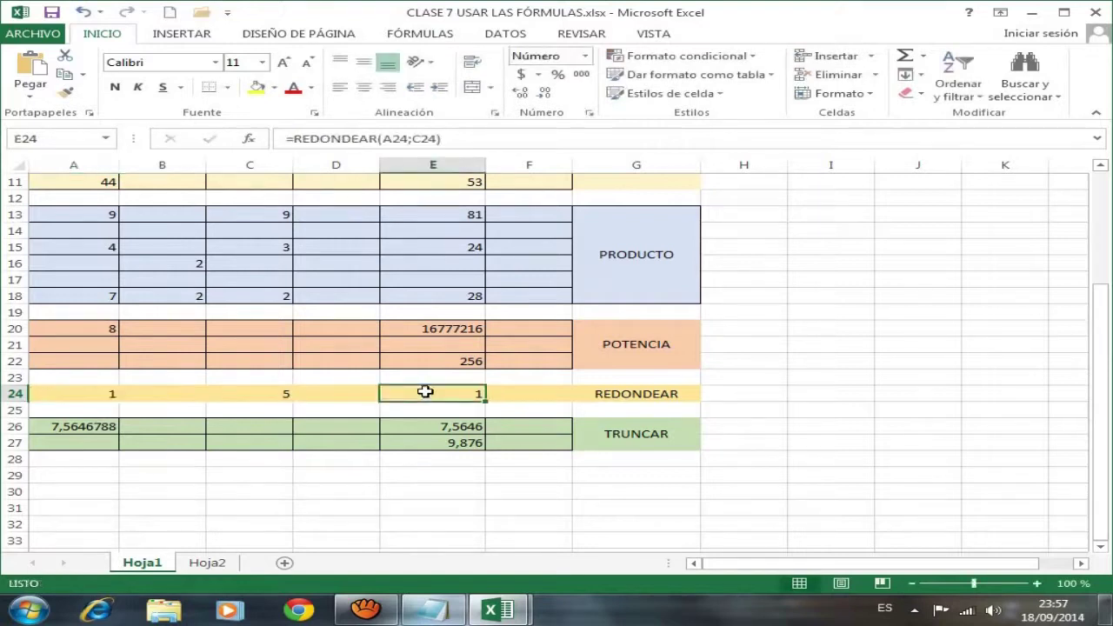
key(Return)
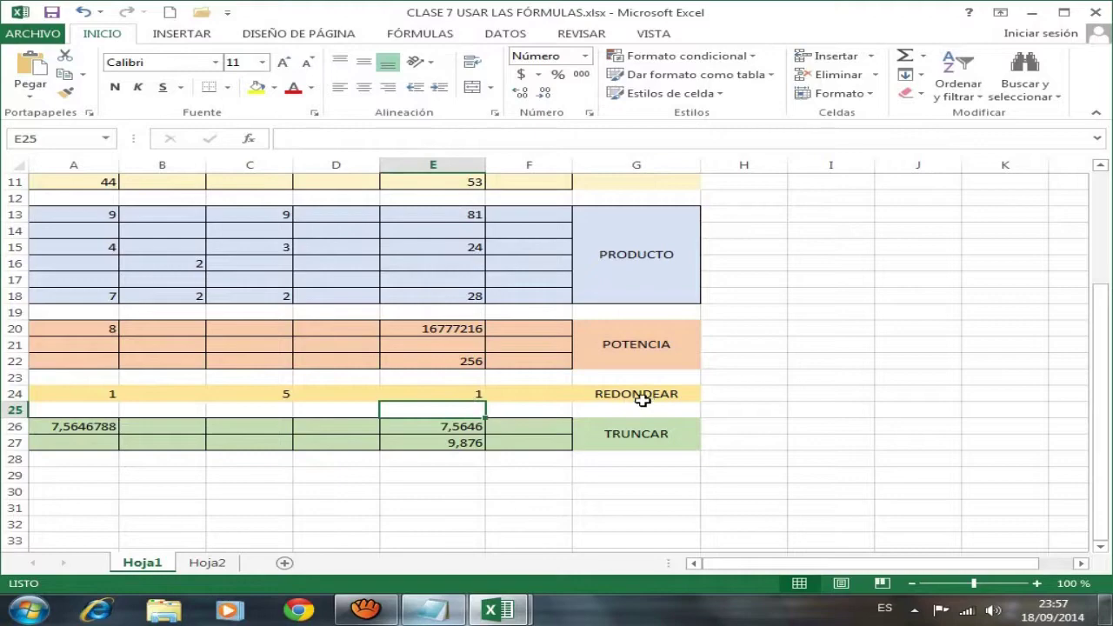
click(642, 399)
click(432, 610)
Step: Highlight the 9.- TRUNCAR notes with =TRUNCAR(9,876548;3) and =TRUNCAR(A26;4), then return to Excel
scroll(500, 504, down, 2)
drag(7, 267, 496, 441)
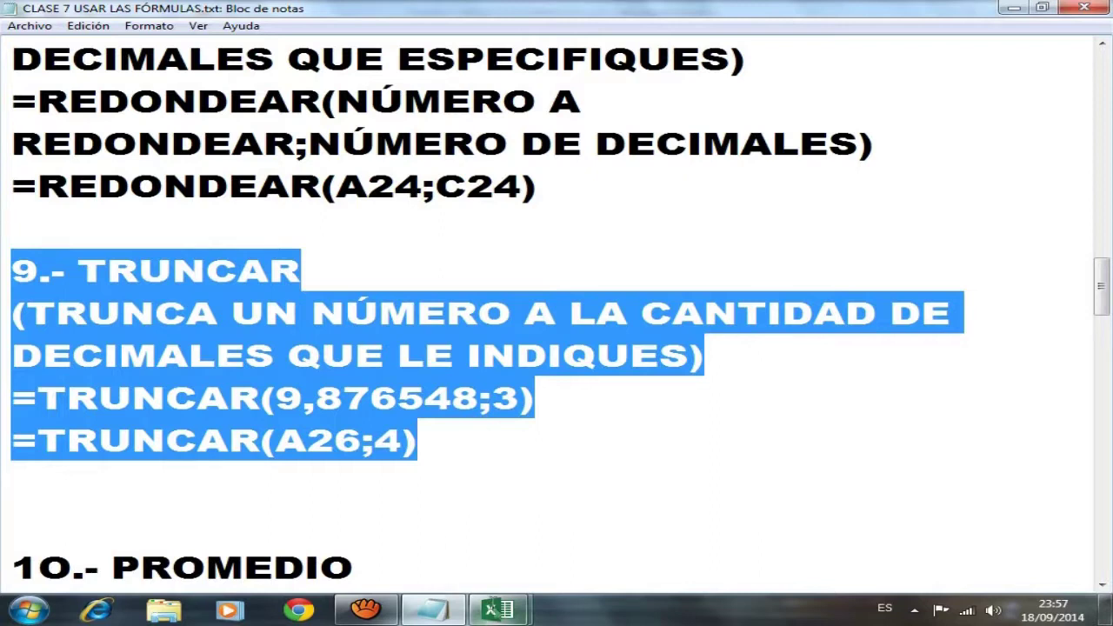
mouse_move(495, 613)
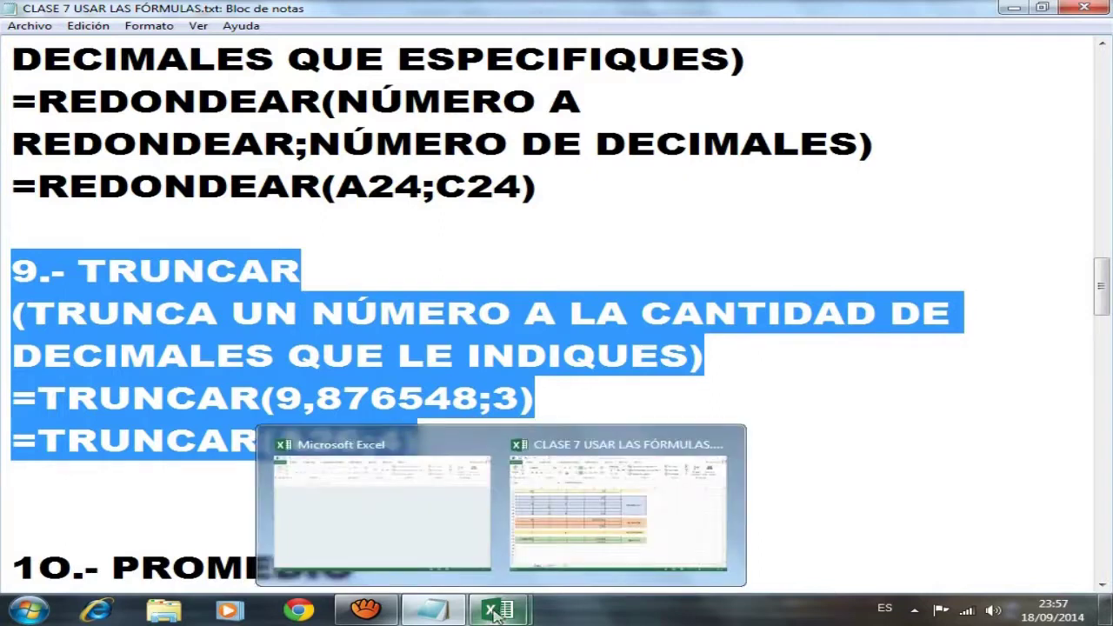
click(576, 546)
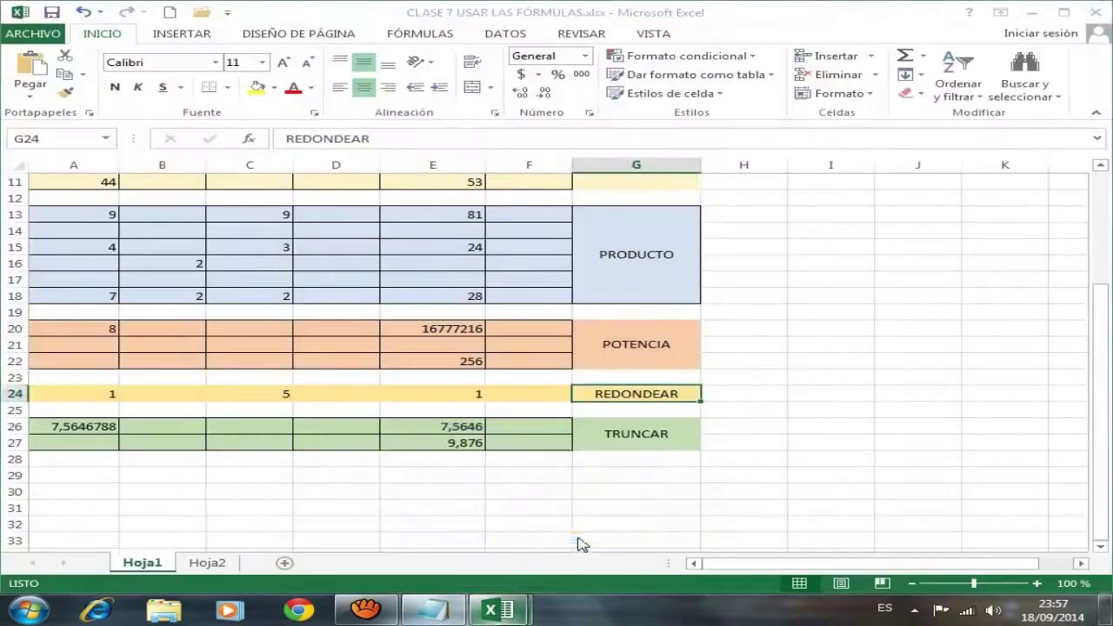
Step: Recommit E26's =TRUNCAR(A26;4), cutting A26's 7,5646788 to 7,5646
click(633, 440)
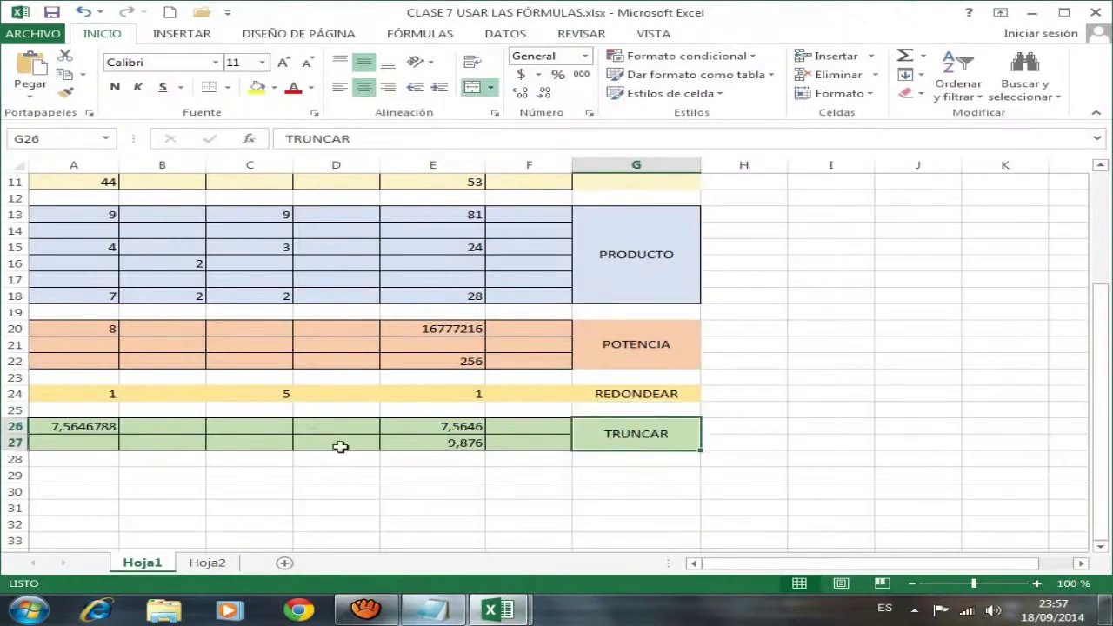
click(447, 427)
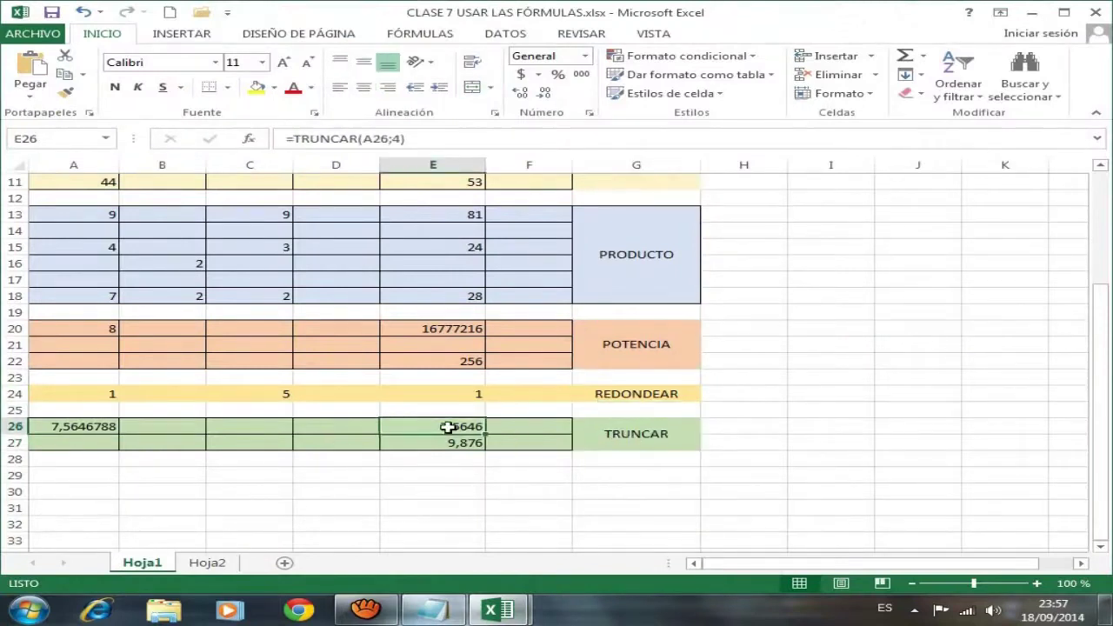
click(413, 140)
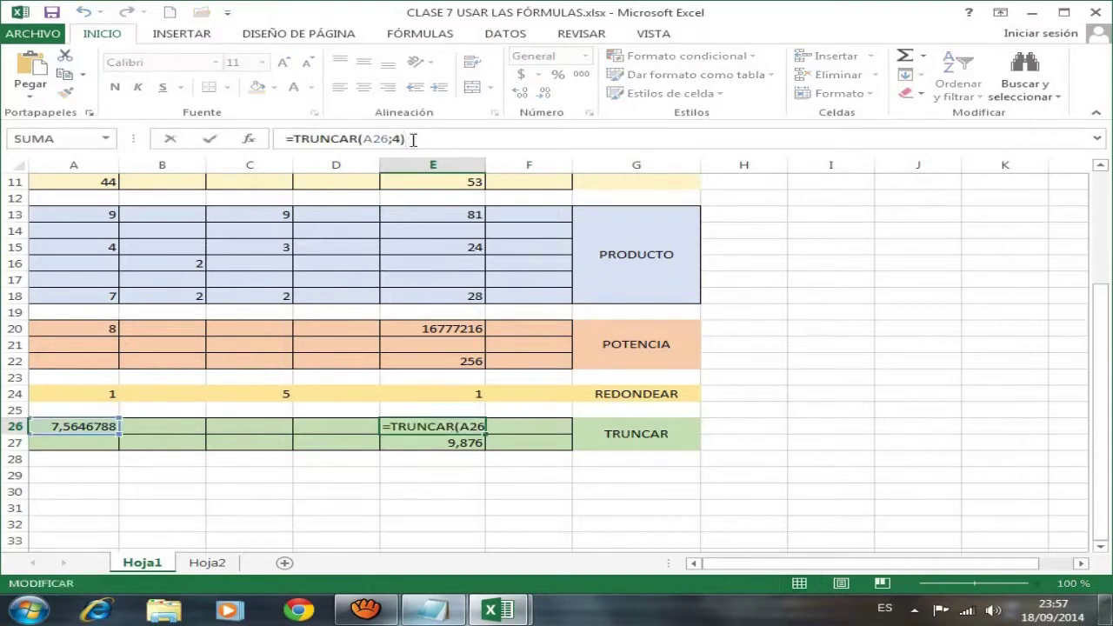
drag(413, 139, 276, 139)
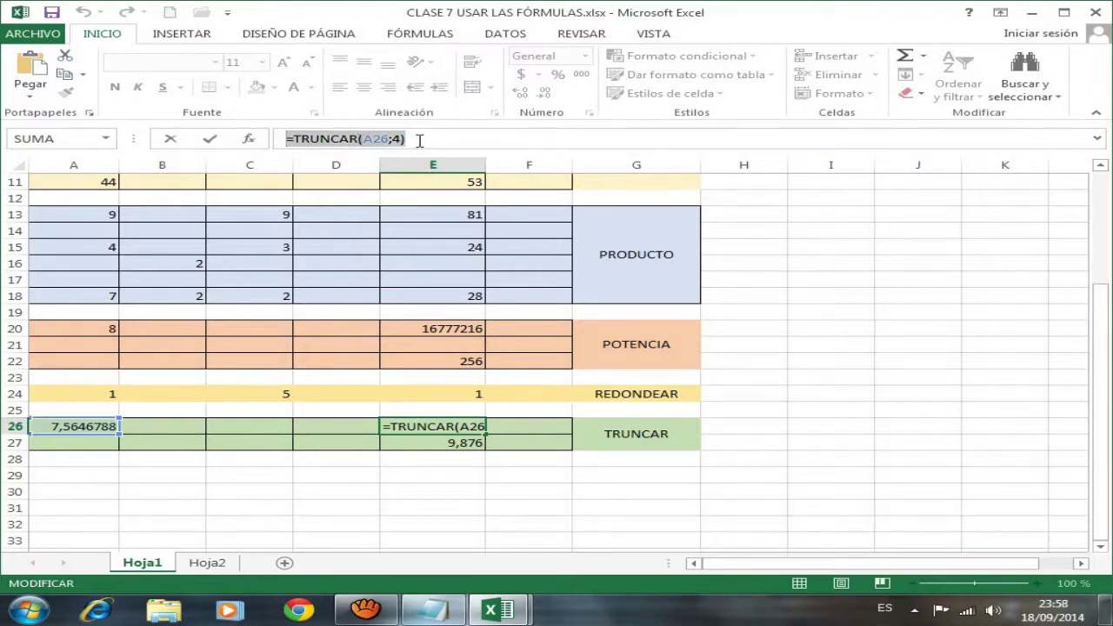
key(Return)
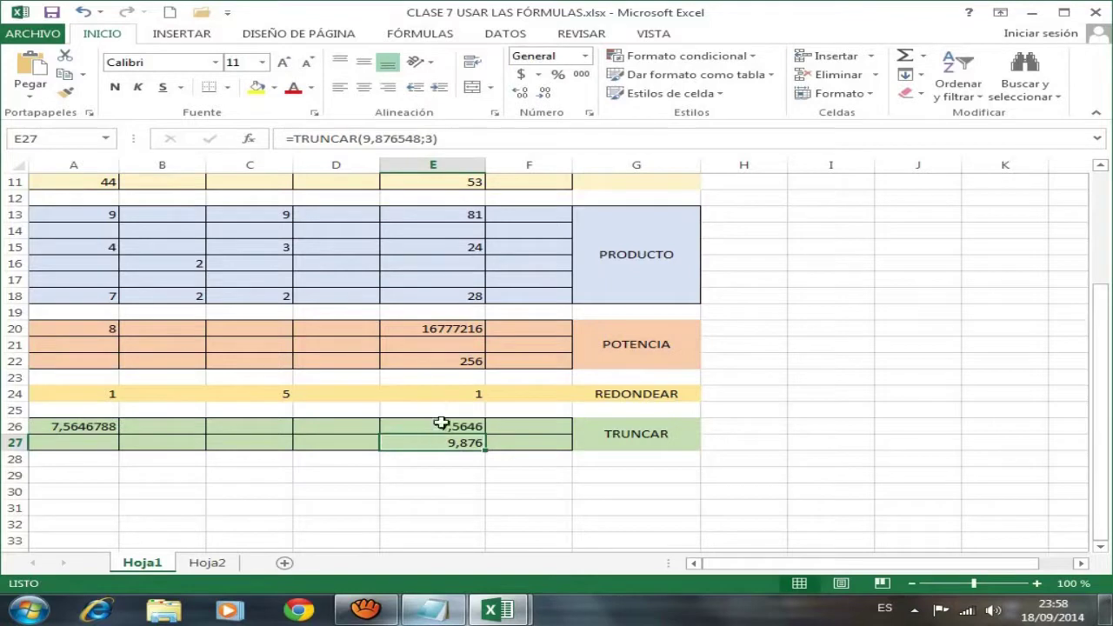
click(442, 427)
click(66, 426)
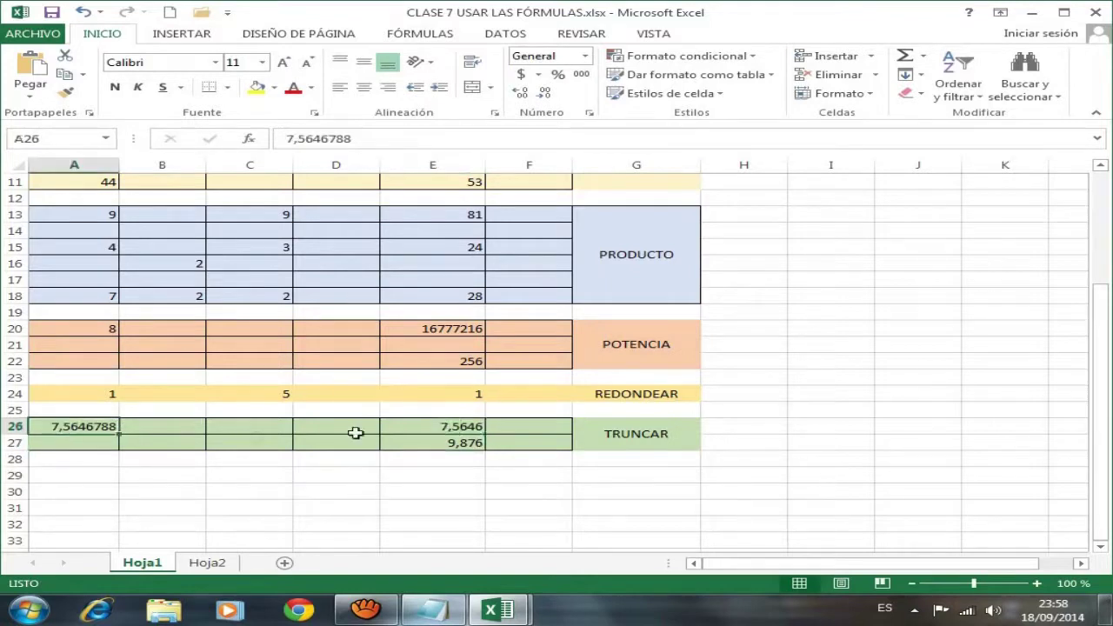
click(410, 428)
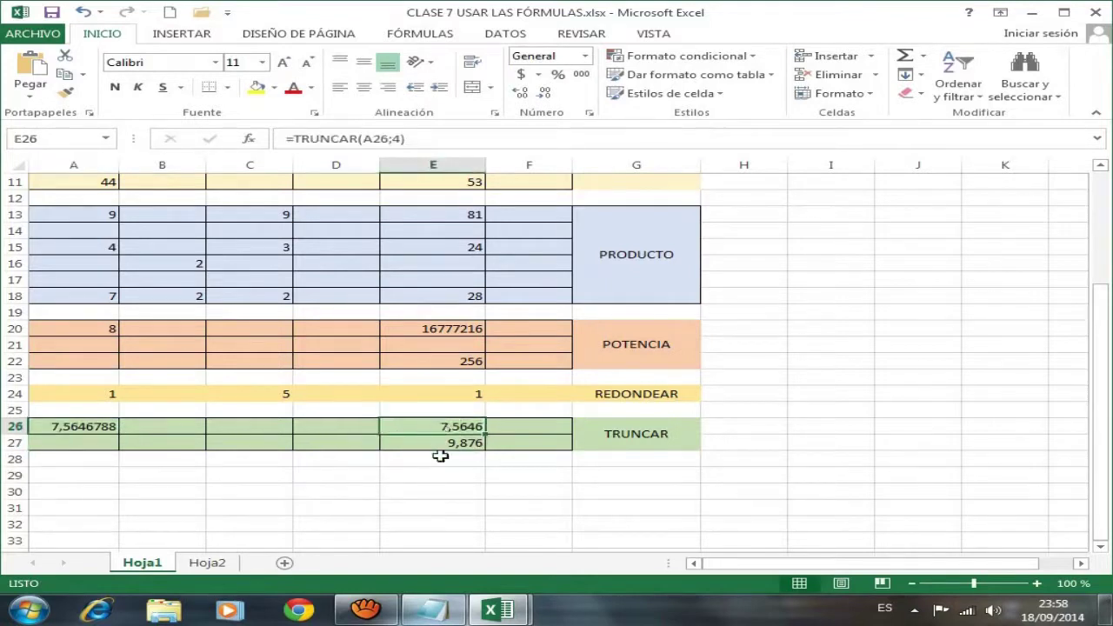
Step: Recommit E27's =TRUNCAR(9,876548;3), still returning 9,876
click(446, 442)
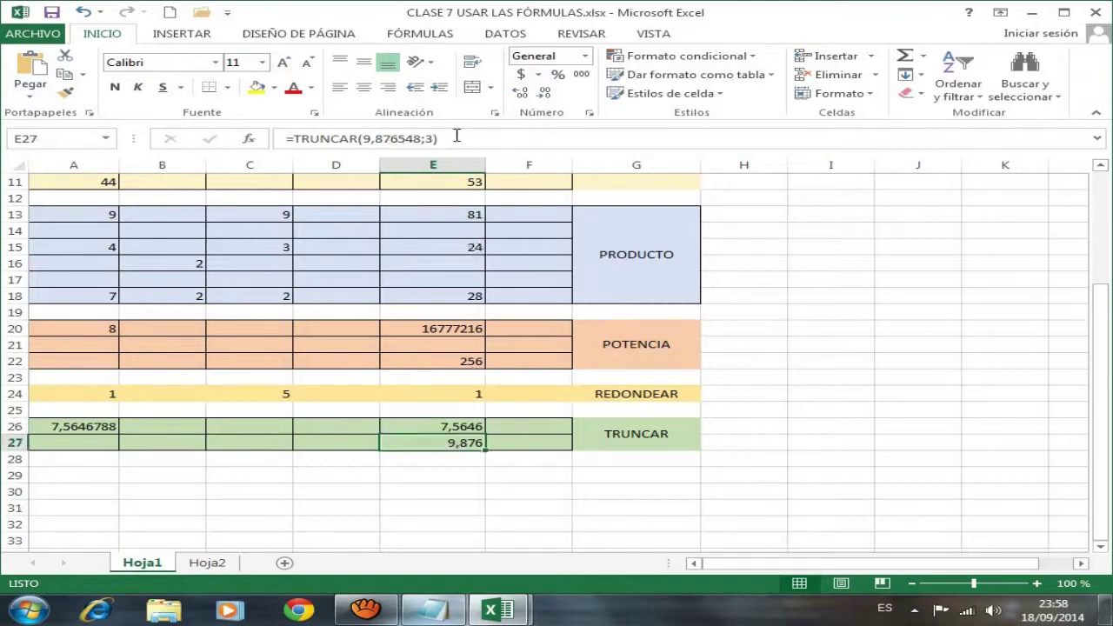
drag(448, 139, 336, 137)
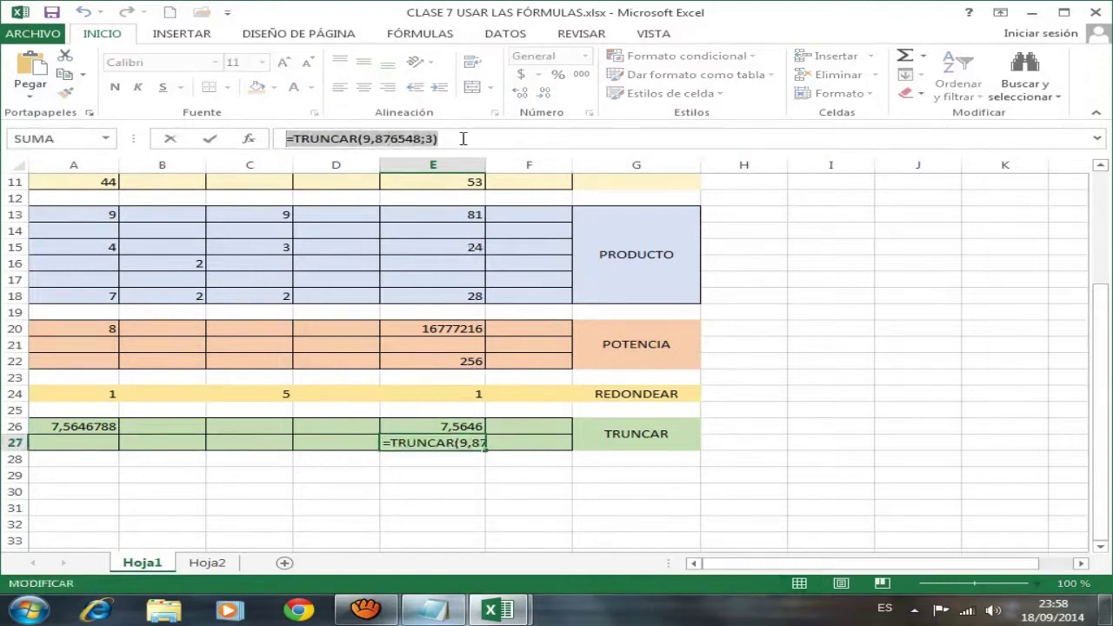
click(459, 139)
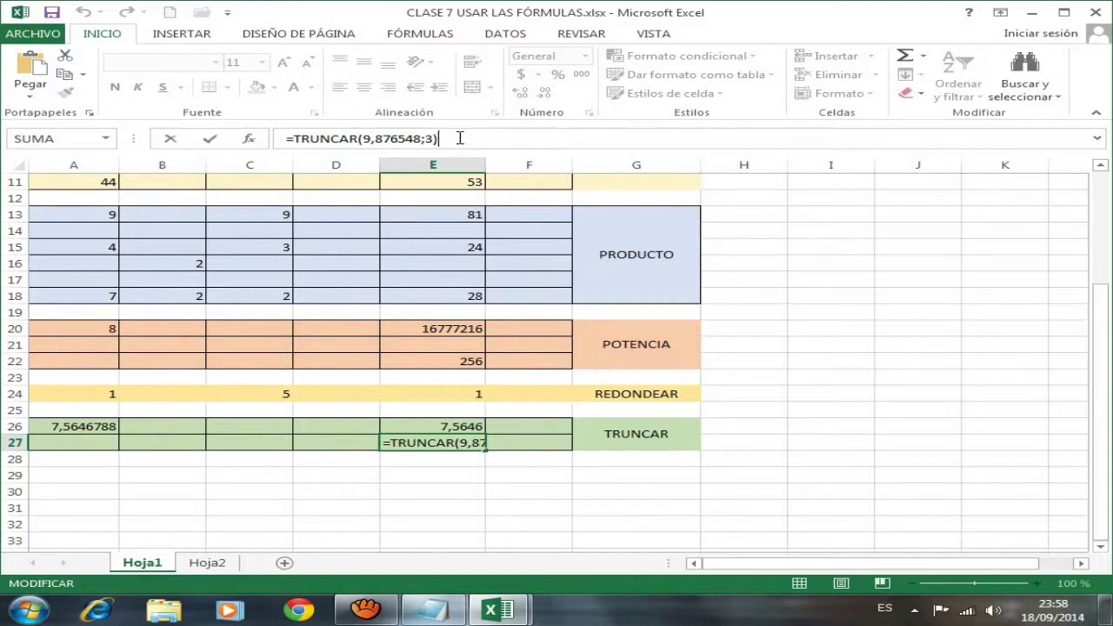
key(Return)
click(619, 432)
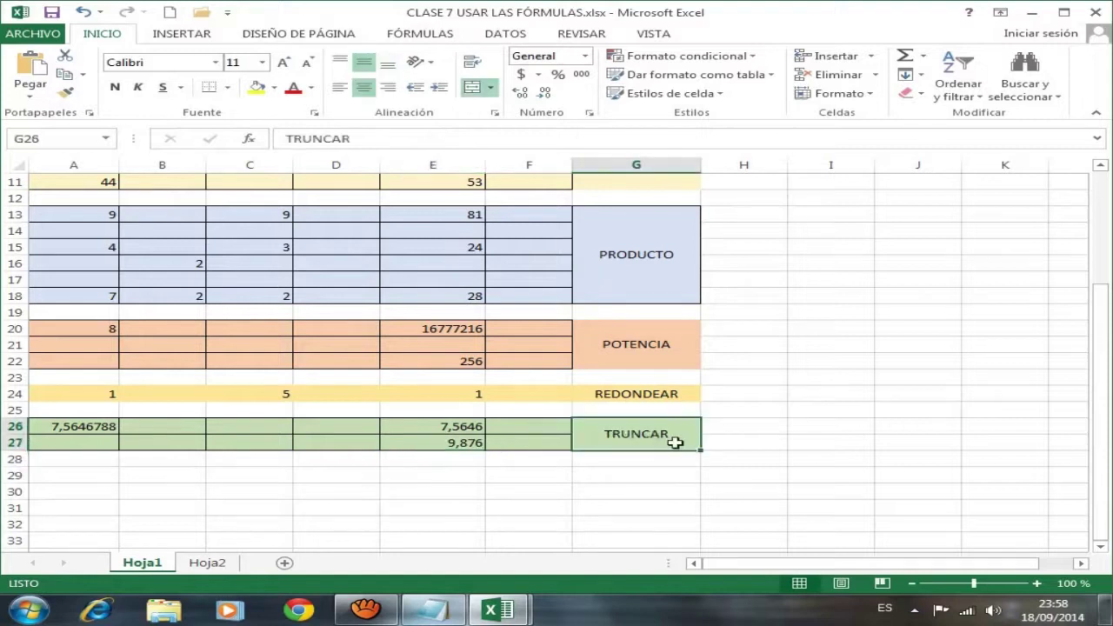
Step: Highlight the 10.- PROMEDIO notes with =PROMEDIO(B2:H7) and =PROMEDIO(B2;C7;D3;E5), then return to Excel
click(432, 609)
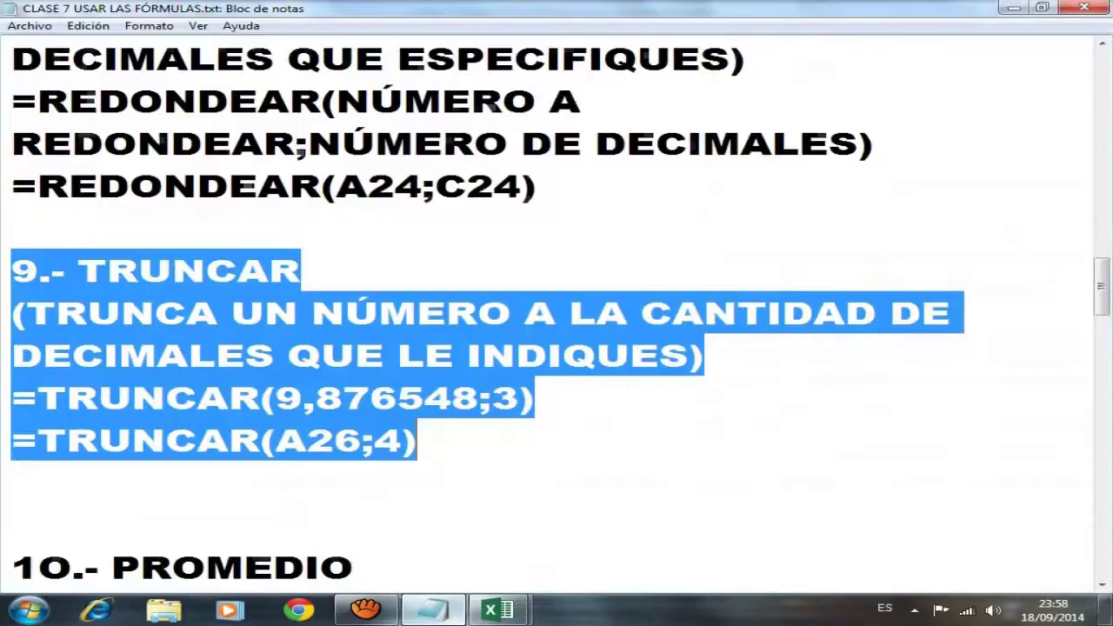
scroll(611, 432, down, 2)
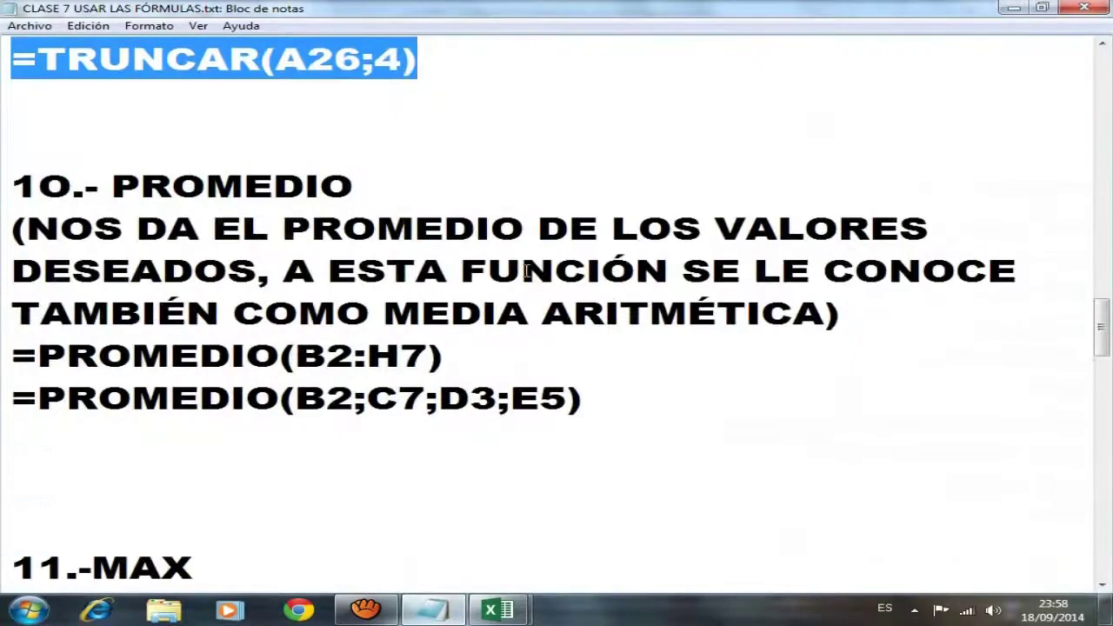
mouse_move(13, 185)
mouse_down()
mouse_move(397, 209)
mouse_move(588, 397)
mouse_up()
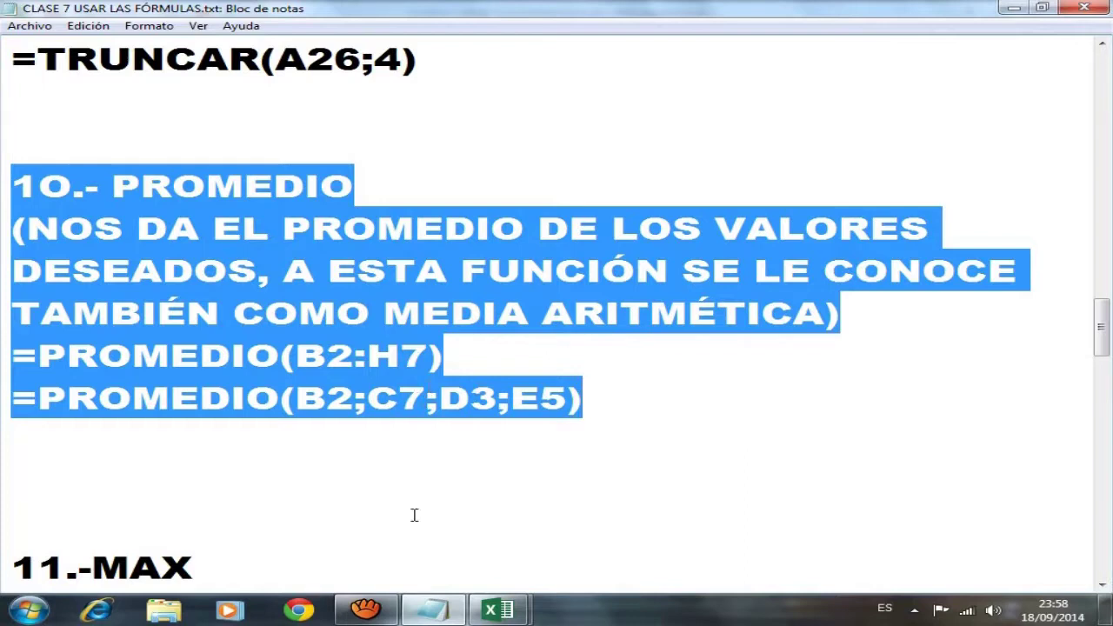
click(493, 613)
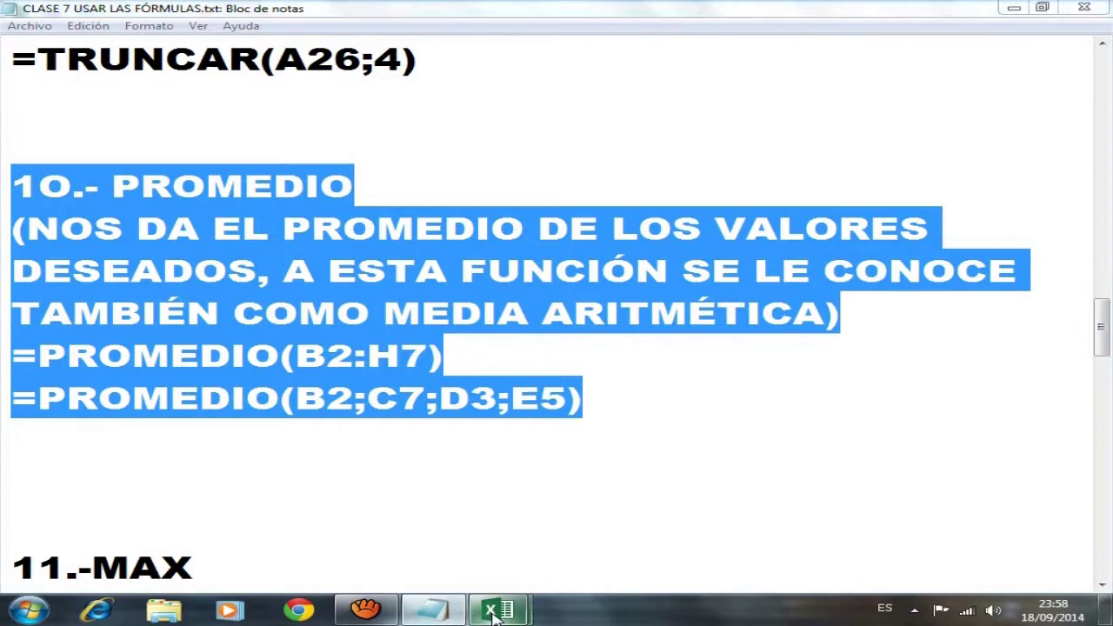
click(548, 505)
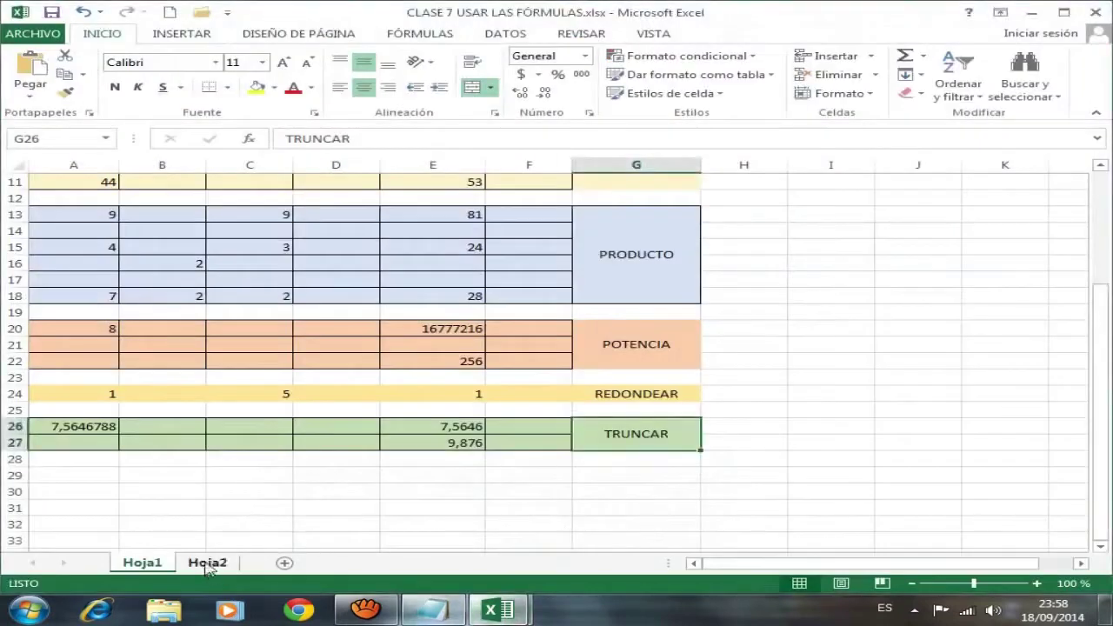
Step: Switch to Hoja2 and step through the Matemáticas grades column
click(207, 565)
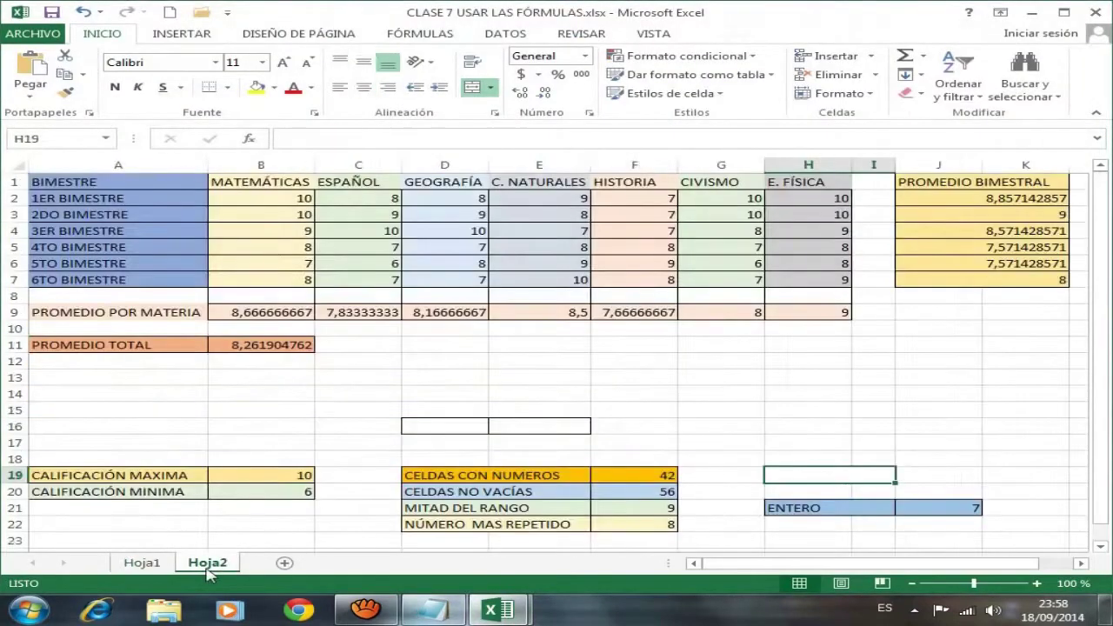
click(156, 313)
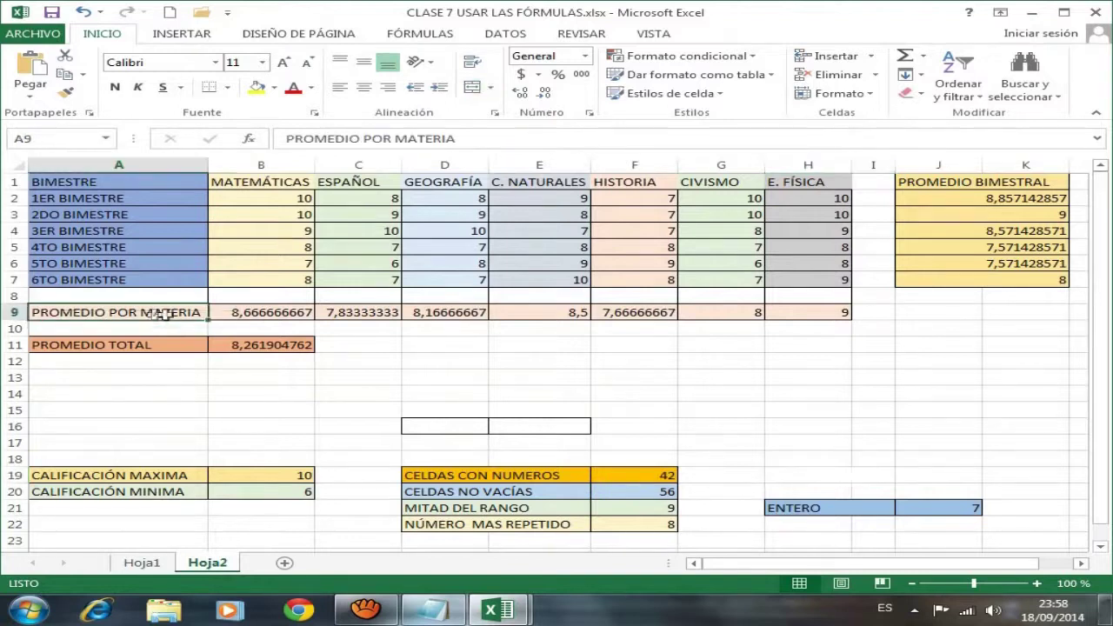
click(253, 200)
click(274, 217)
click(273, 231)
click(274, 248)
click(279, 262)
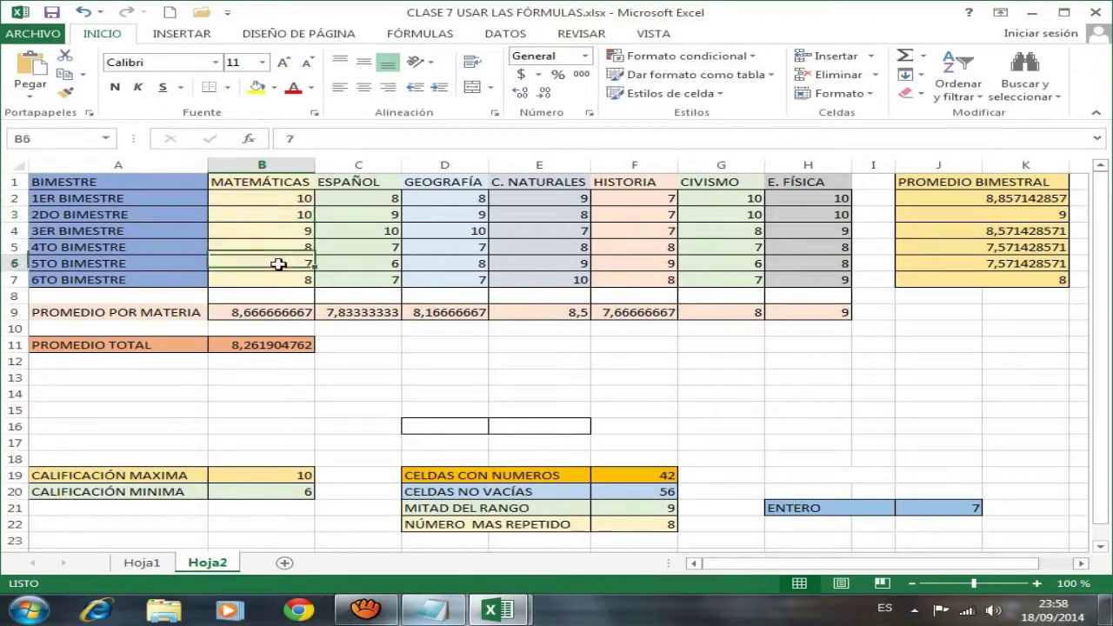
Step: Recommit B9's =PROMEDIO(B2:B7), giving the Matemáticas average 8,666666667
click(282, 281)
click(286, 313)
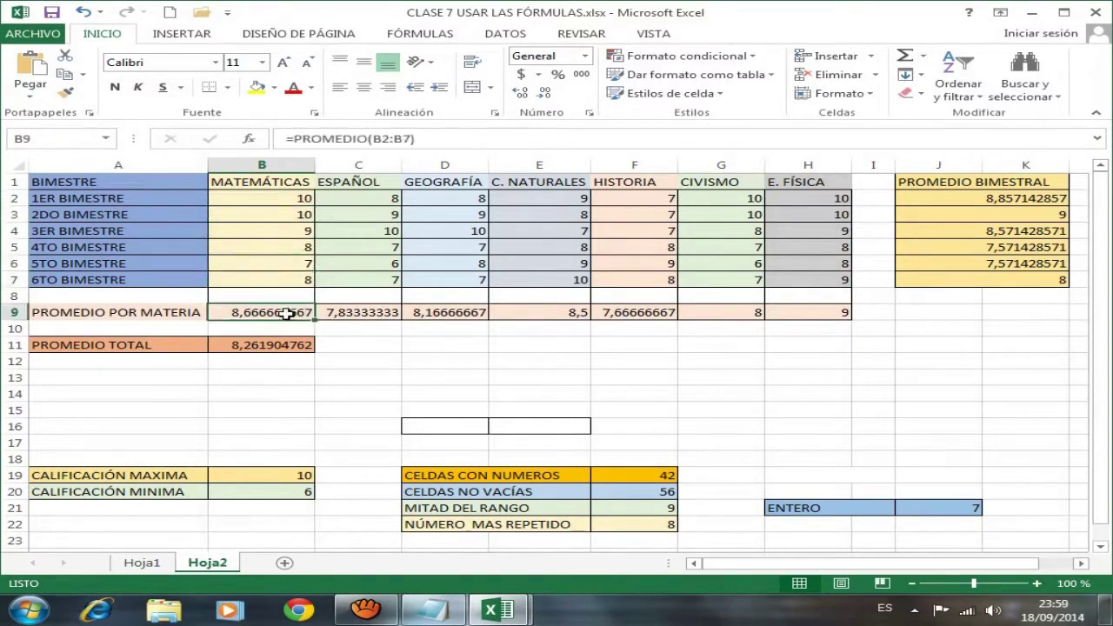
click(435, 138)
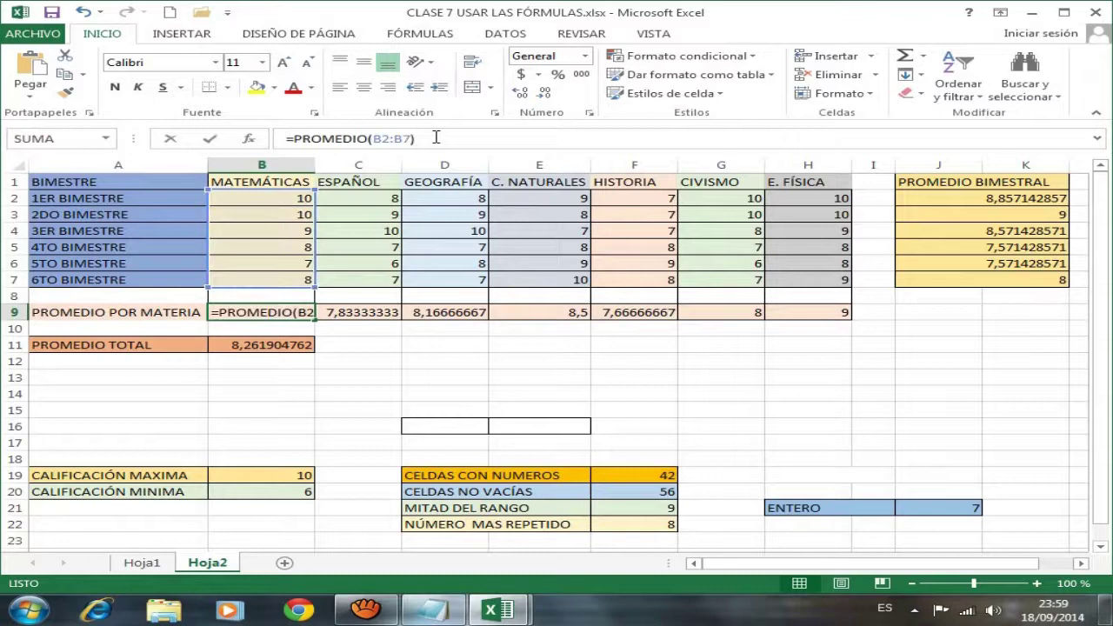
drag(400, 139, 278, 138)
click(422, 138)
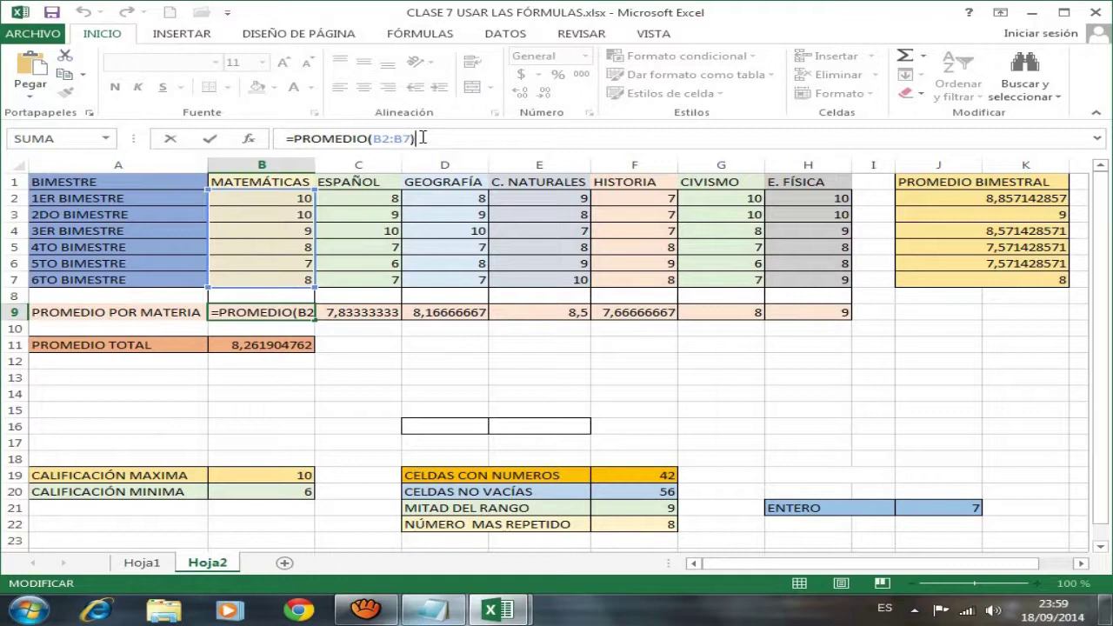
key(Return)
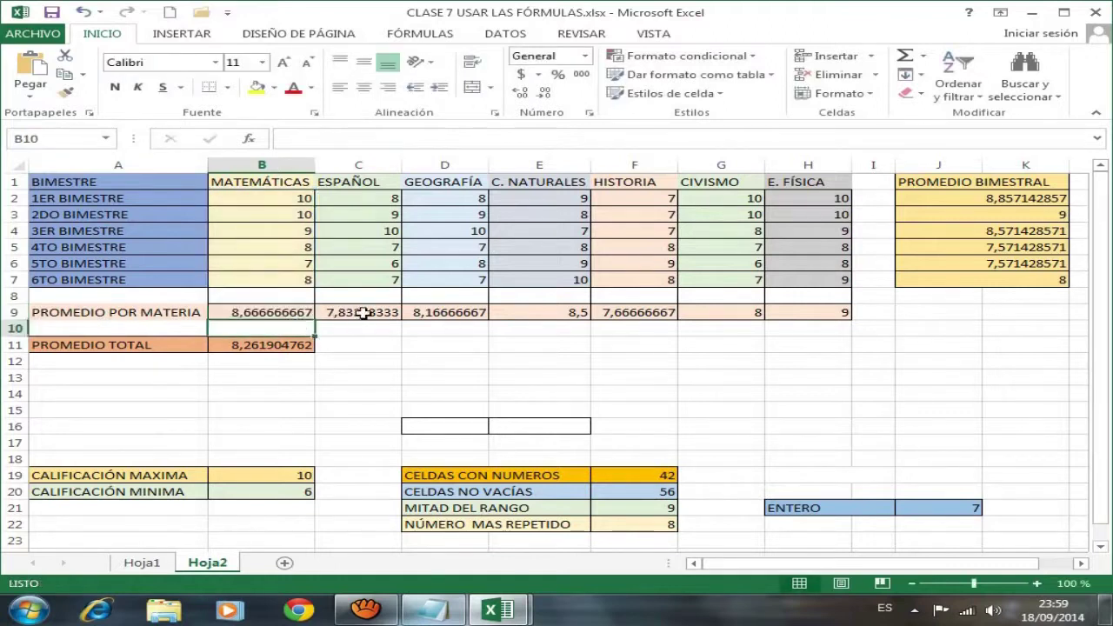
Step: Step through the Español grades and recommit the ESPAÑOL average formula in C9
click(362, 313)
click(372, 198)
click(372, 215)
click(373, 232)
click(373, 248)
click(374, 264)
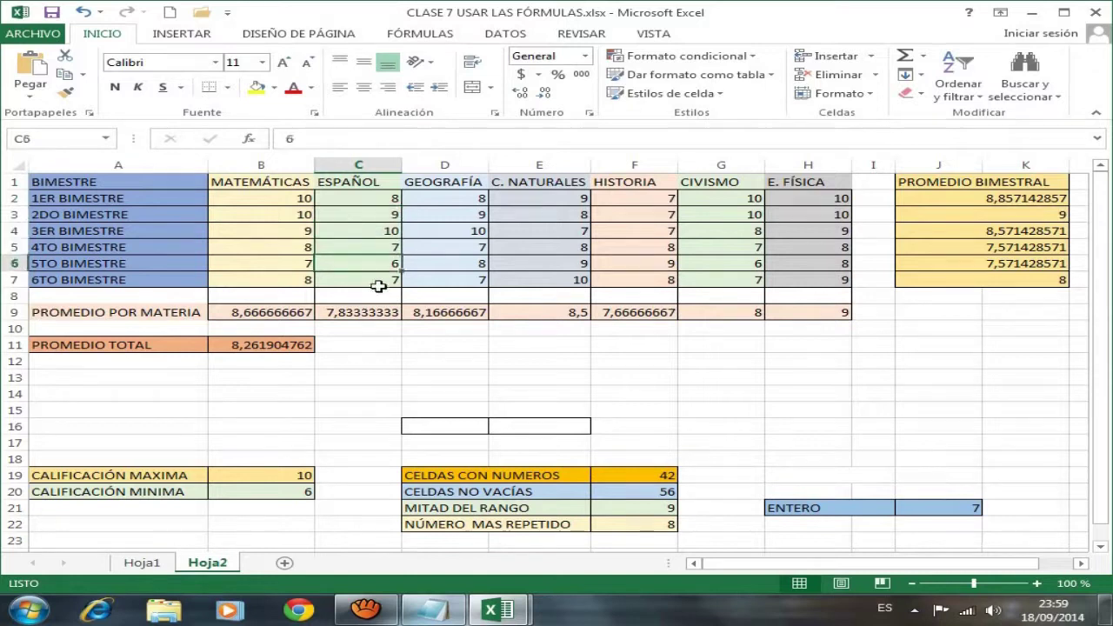
click(370, 312)
click(419, 139)
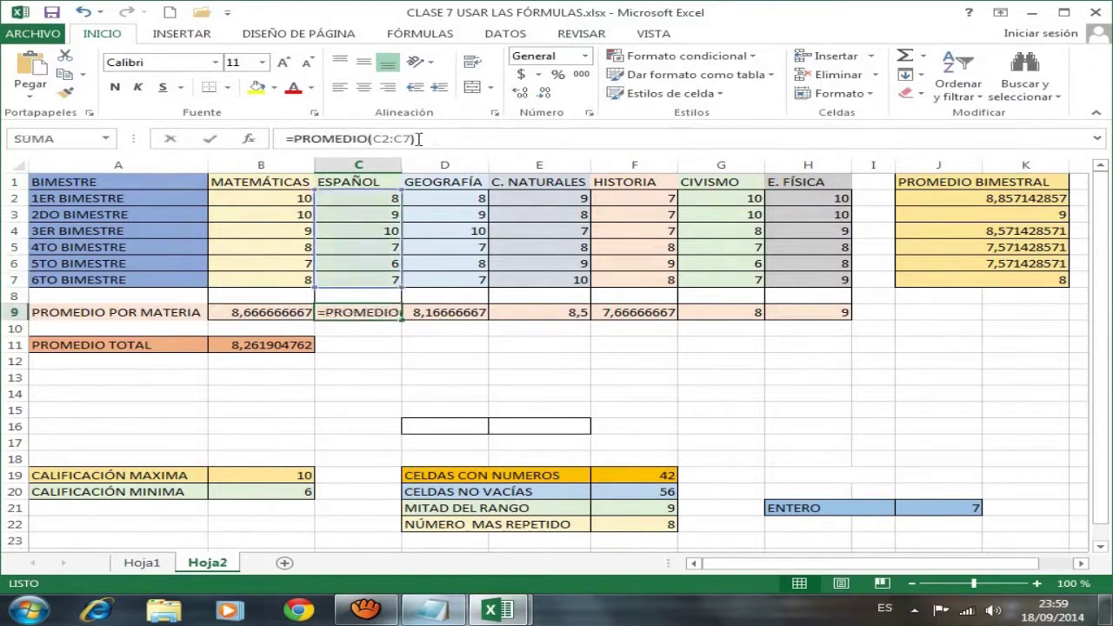
drag(419, 139, 286, 139)
click(445, 137)
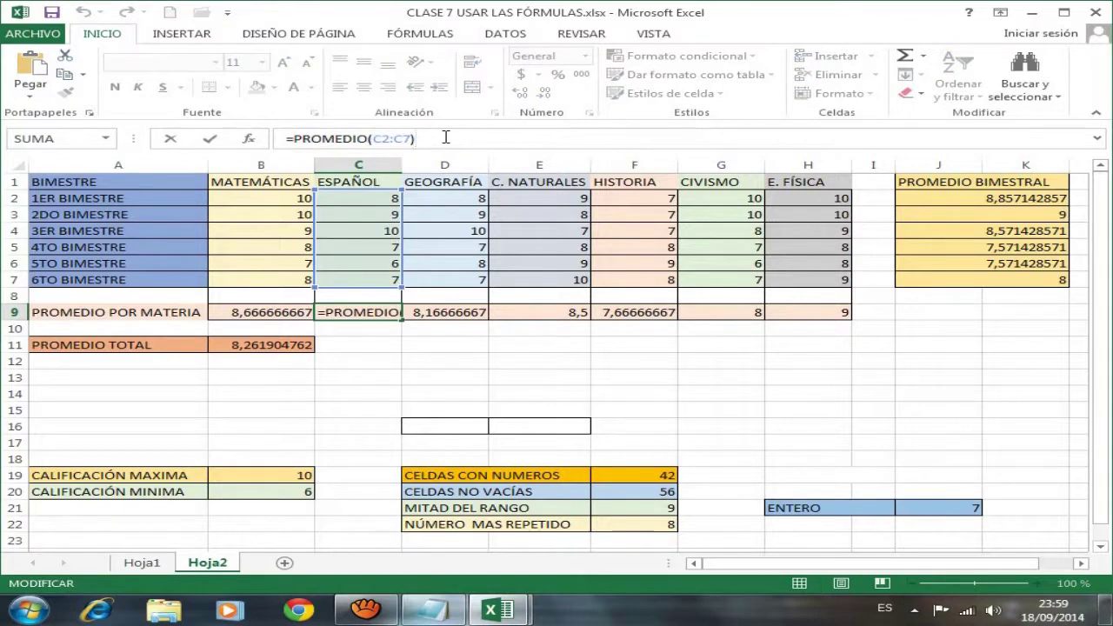
key(Return)
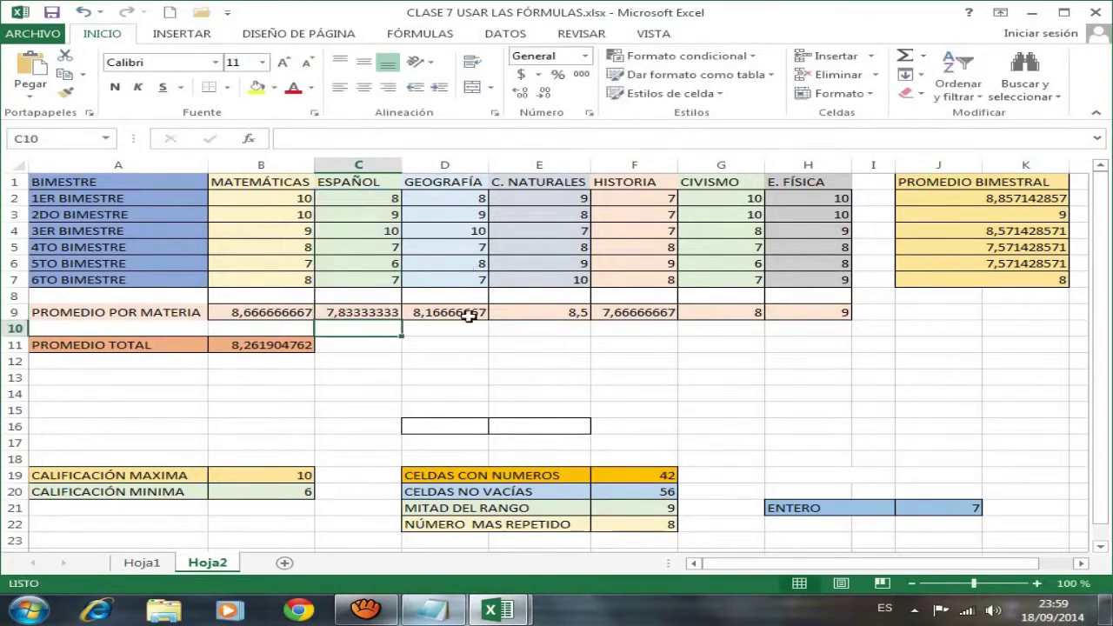
Step: Recommit the GEOGRAFÍA, C. NATURALES and HISTORIA averages in D9, E9 and F9
click(467, 314)
click(445, 137)
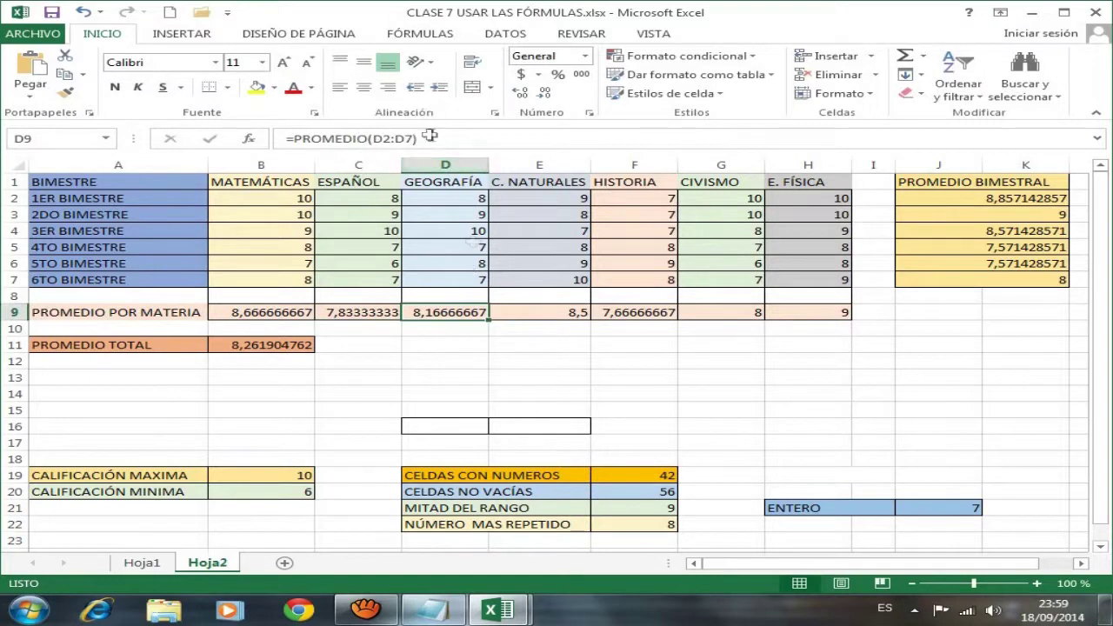
key(shift+Home)
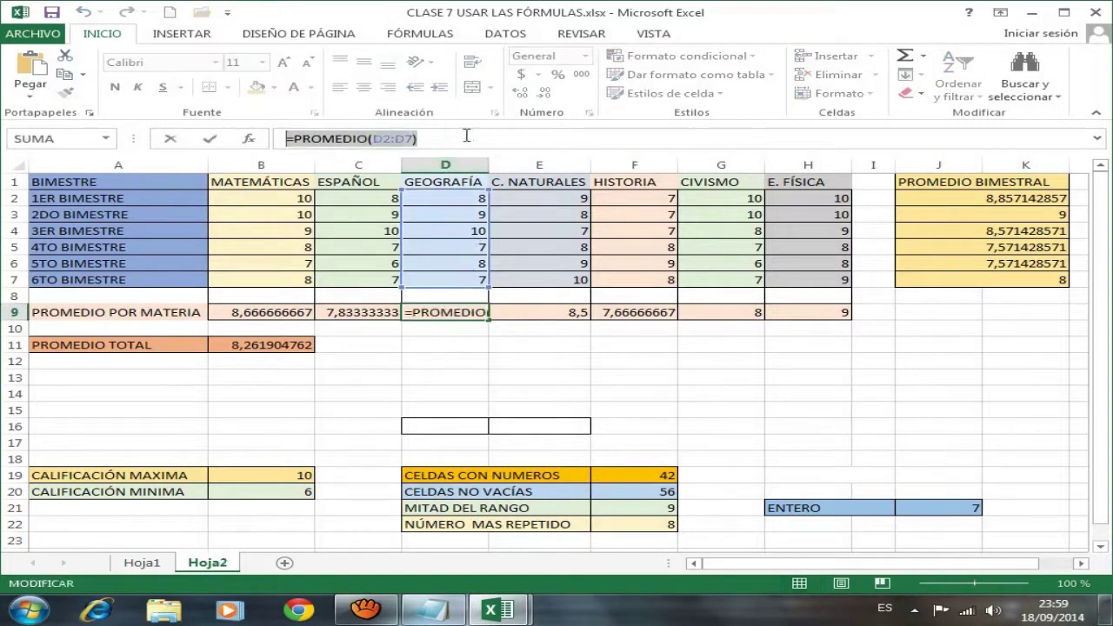
click(467, 136)
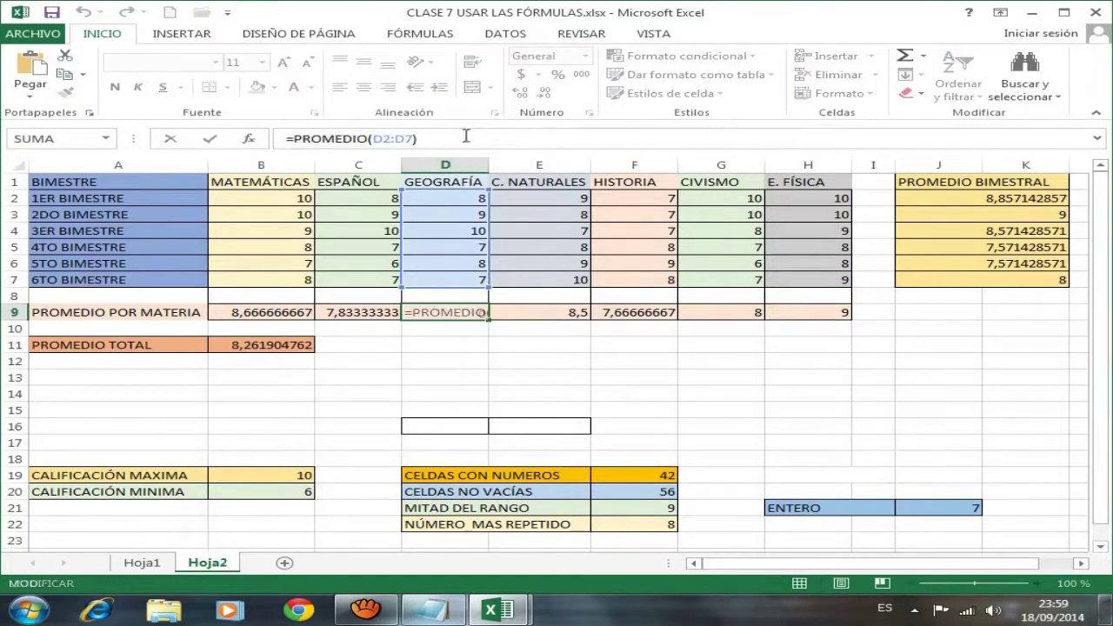
key(Return)
click(551, 315)
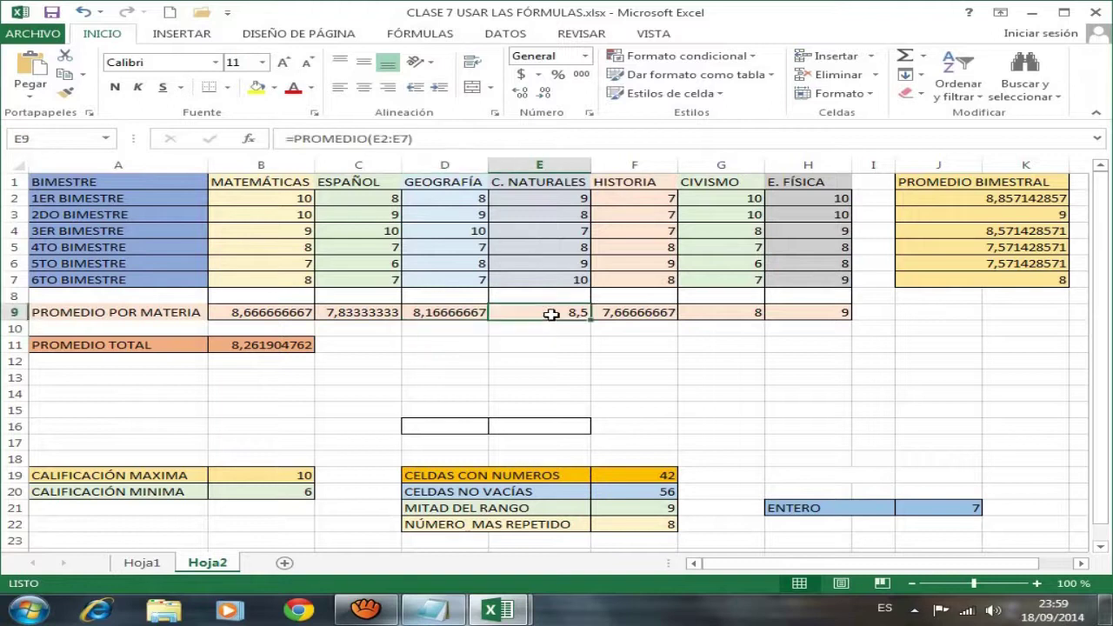
drag(416, 138, 302, 136)
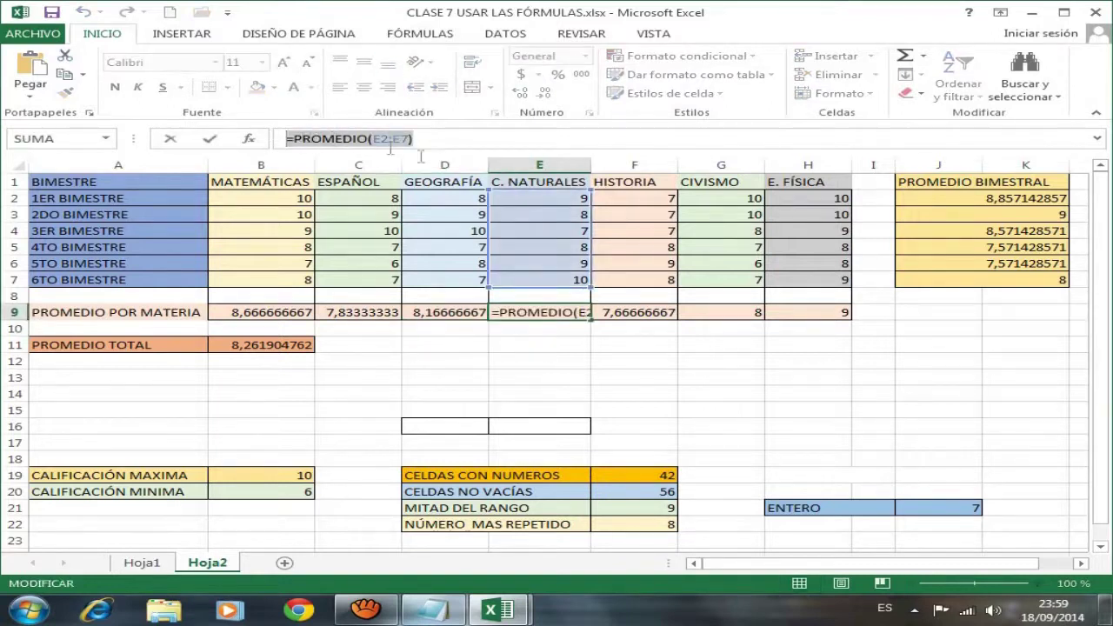
key(Return)
click(633, 311)
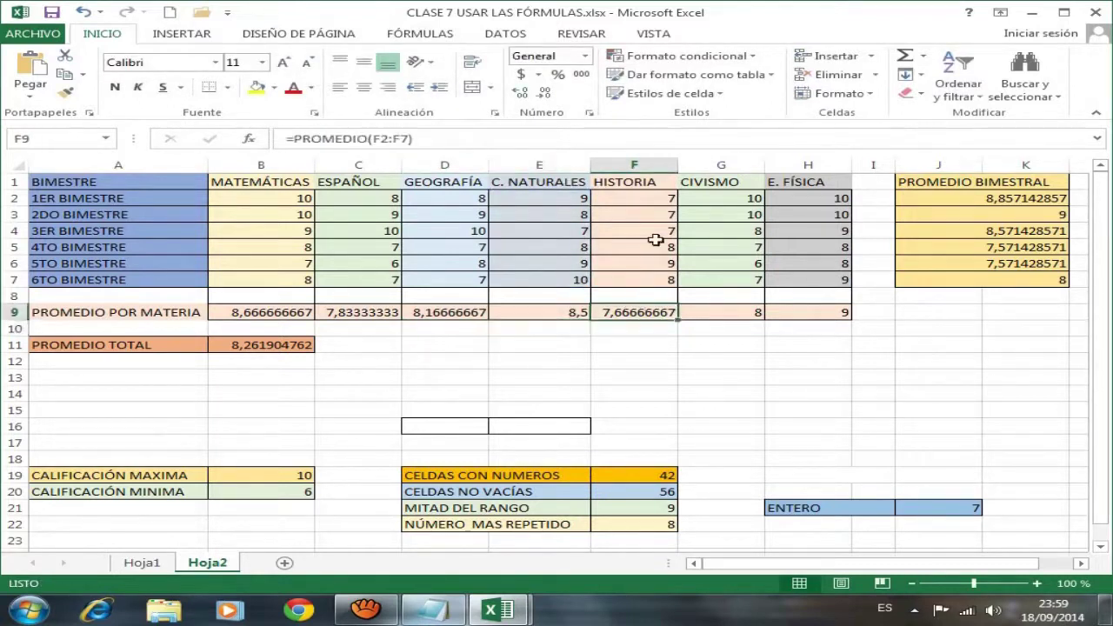
click(440, 136)
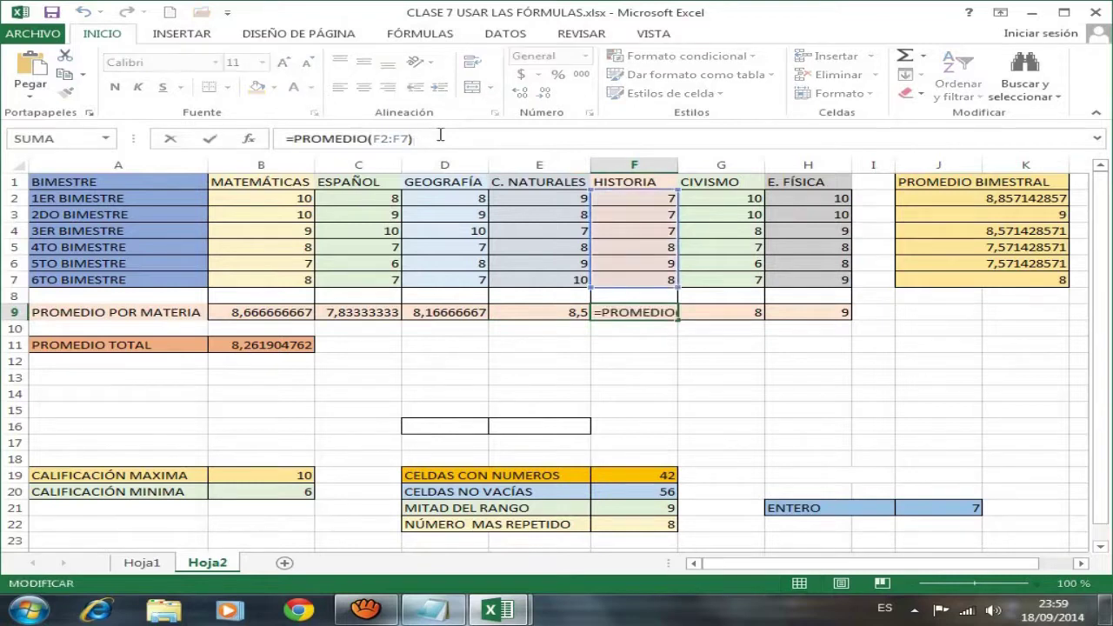
key(Return)
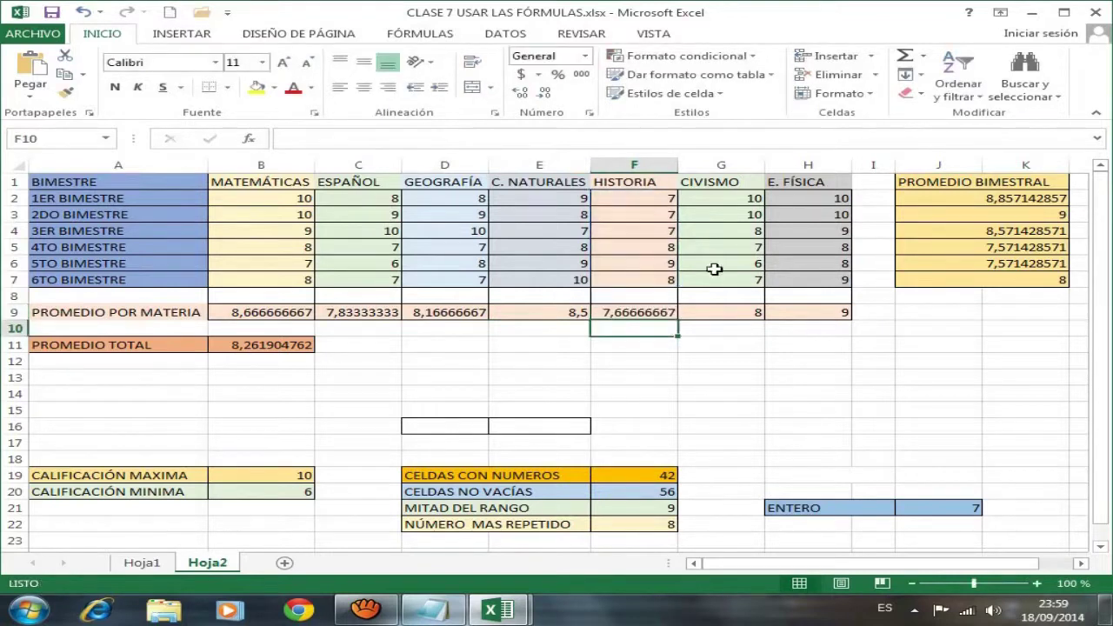
Step: Recommit CIVISMO's G9 average (8) and E. FÍSICA's =PROMEDIO(H2:H7) in H9 (9)
click(726, 312)
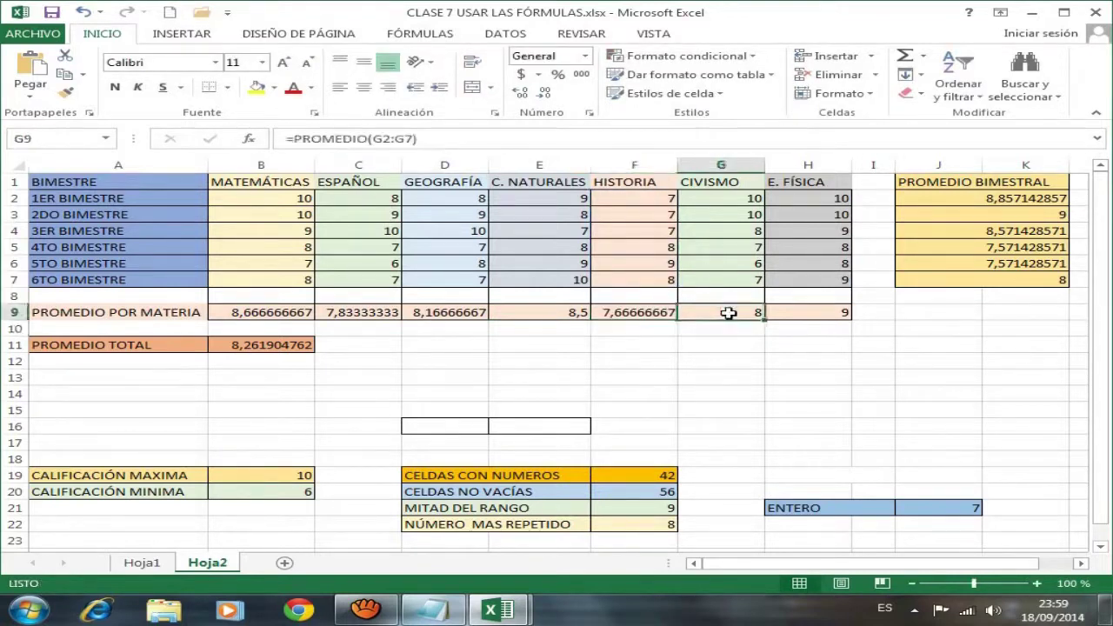
click(530, 140)
drag(489, 138, 303, 136)
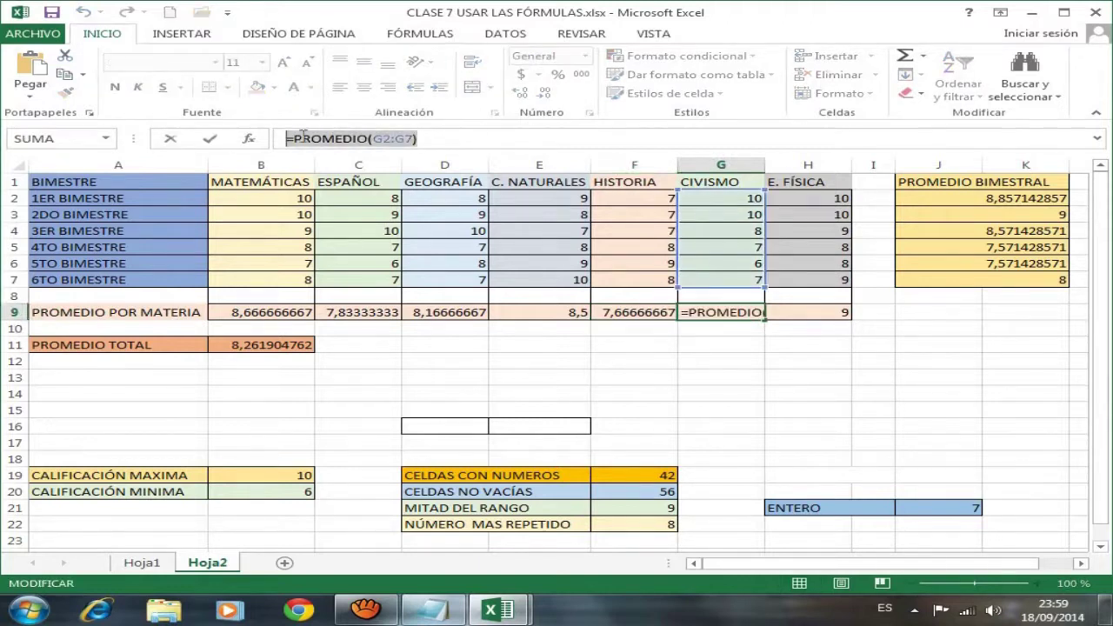
click(479, 137)
key(Return)
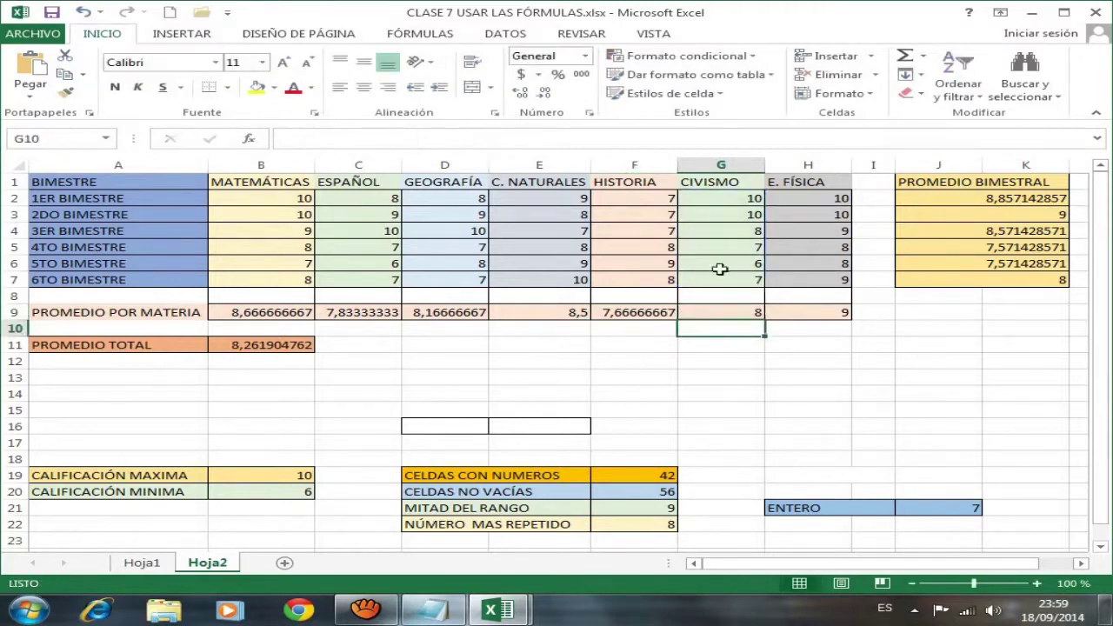
click(805, 315)
click(439, 137)
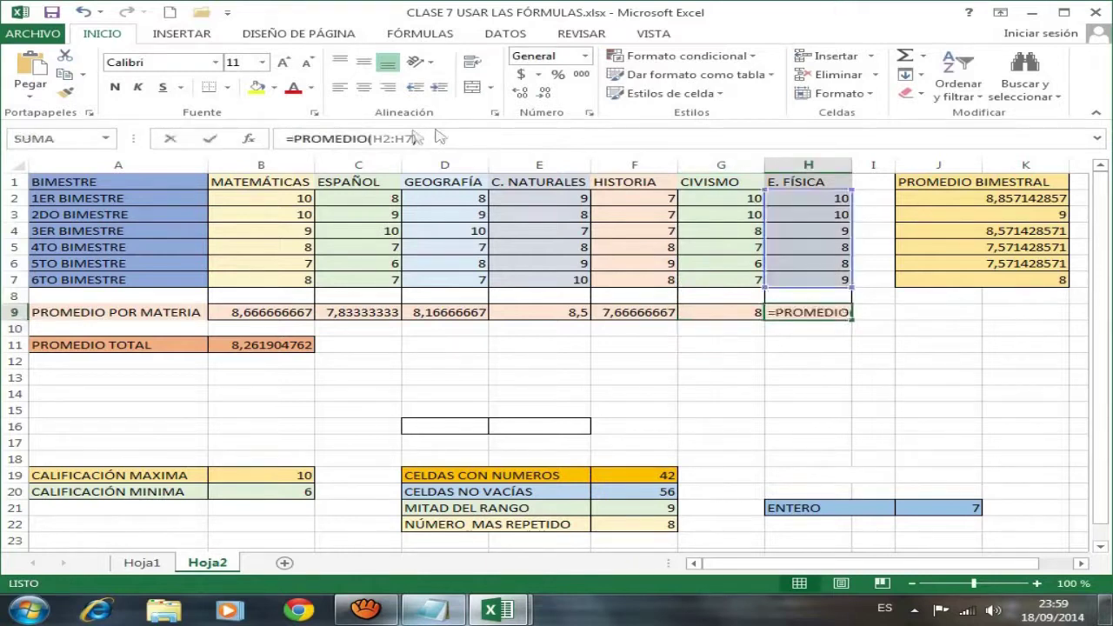
drag(441, 136, 285, 137)
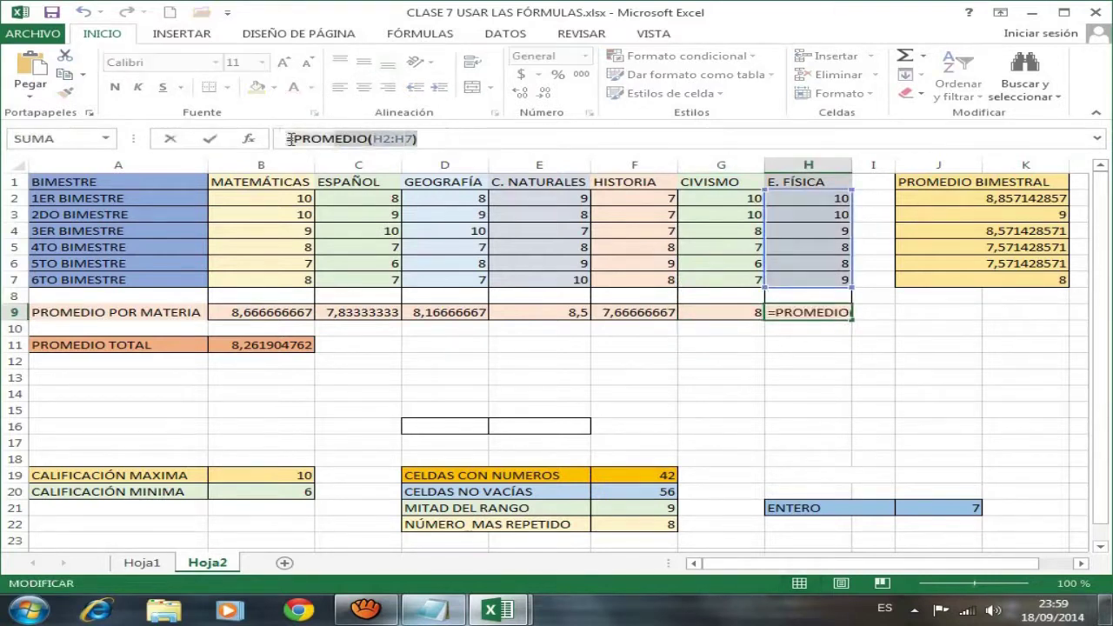
click(428, 139)
key(Return)
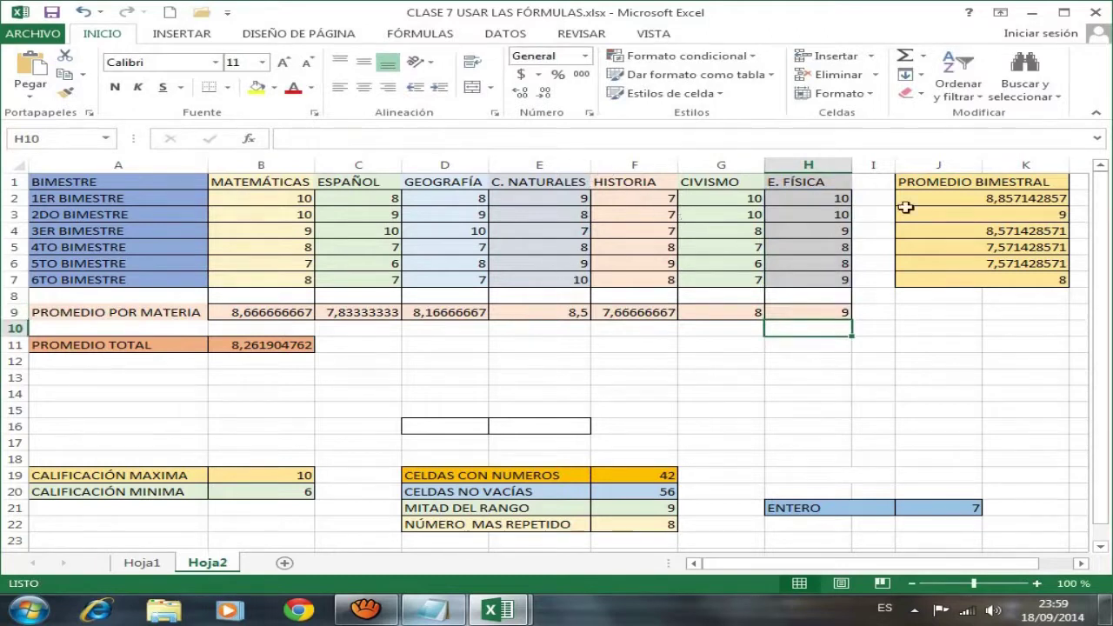
click(961, 184)
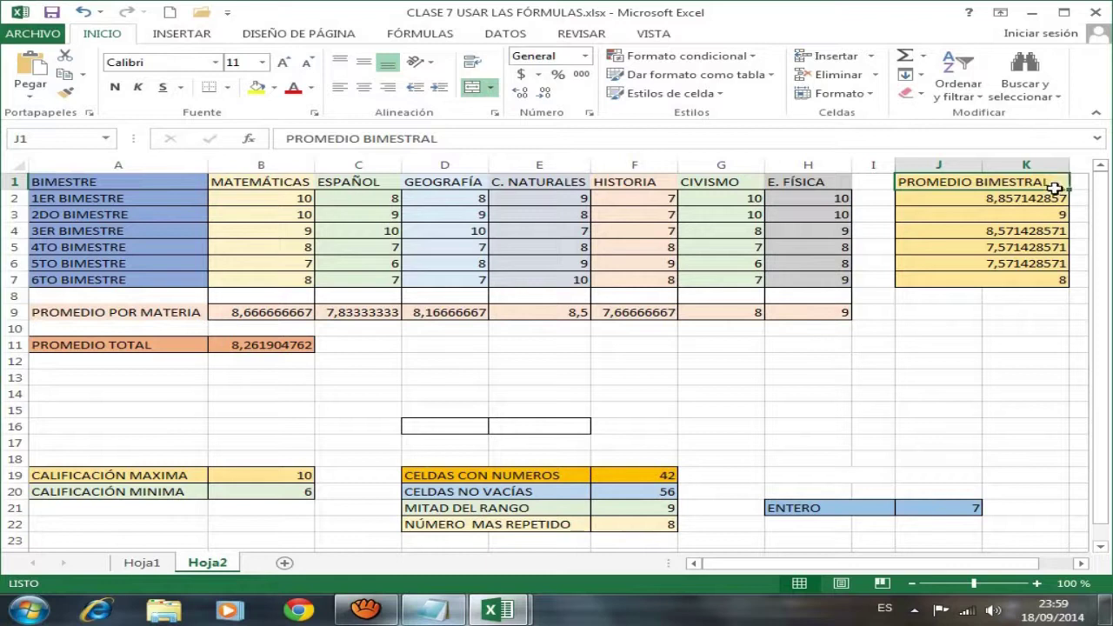
Step: Recommit the first and second bimester average formulas in J2 and J3
click(1003, 200)
click(466, 137)
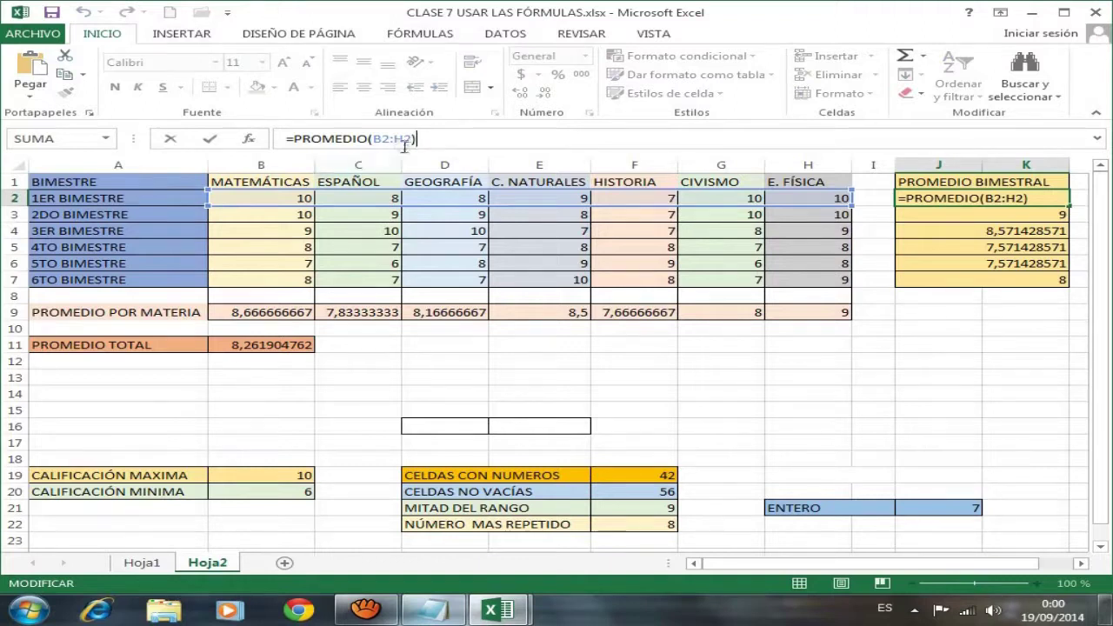
key(Return)
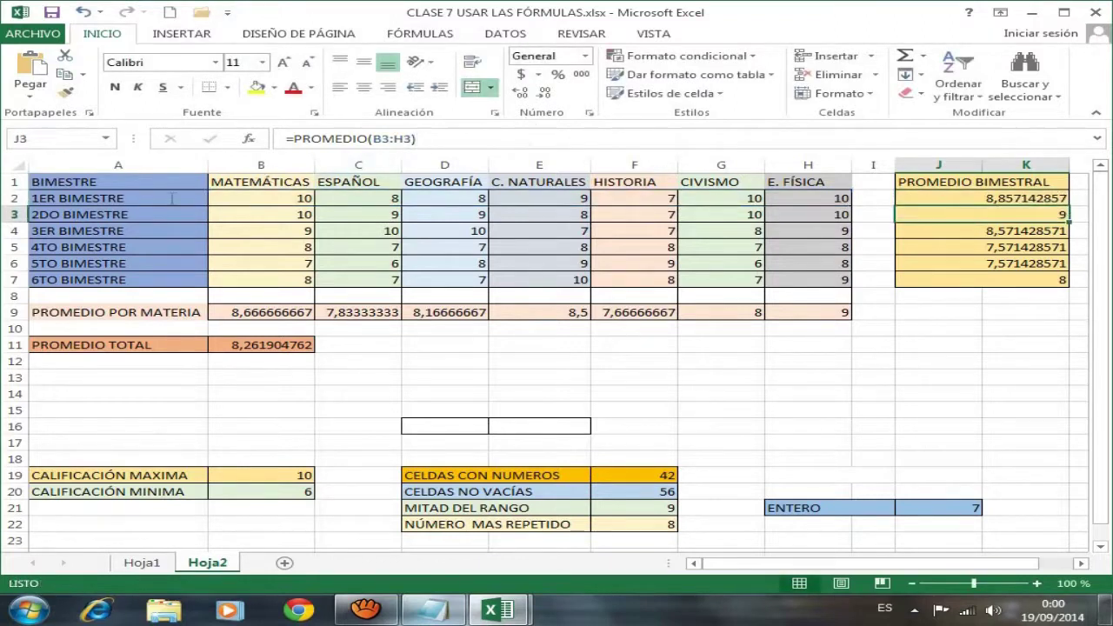
click(172, 198)
click(926, 198)
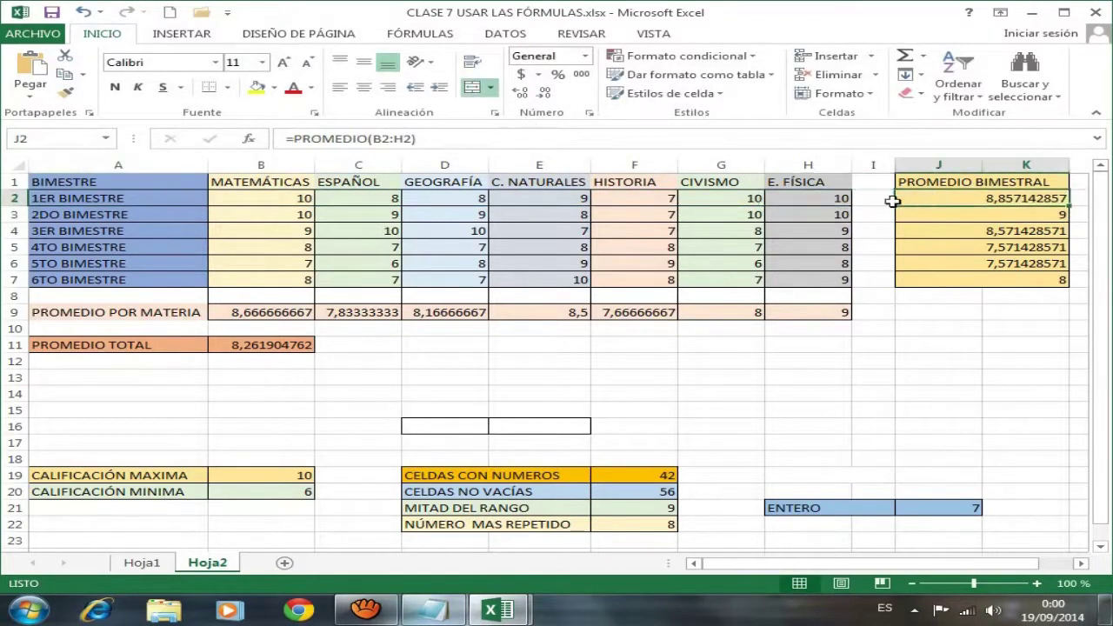
click(132, 215)
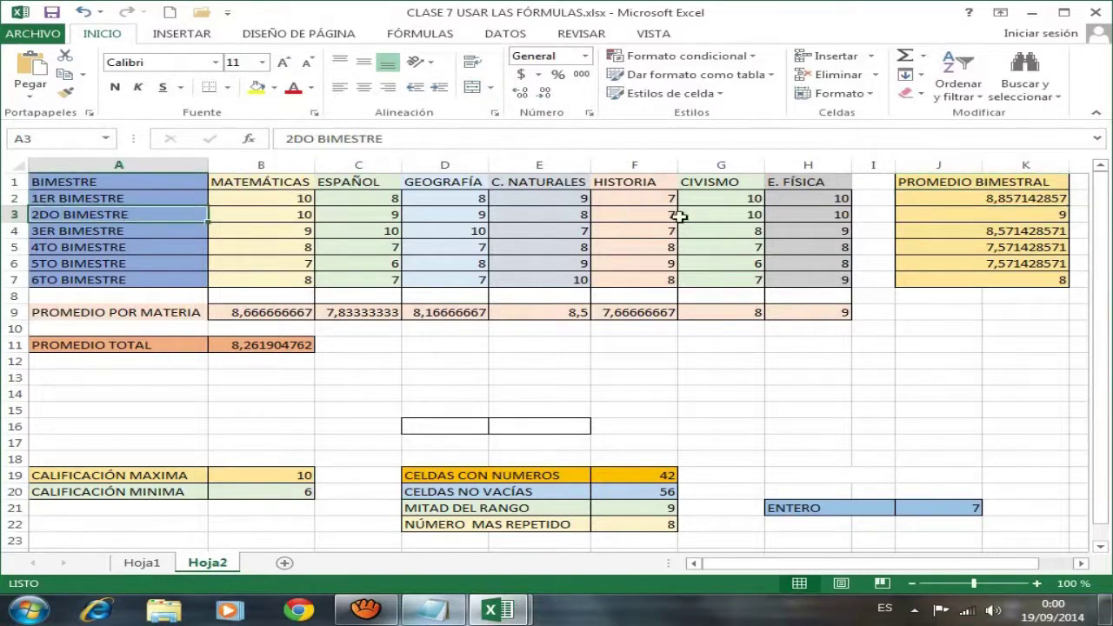
click(924, 215)
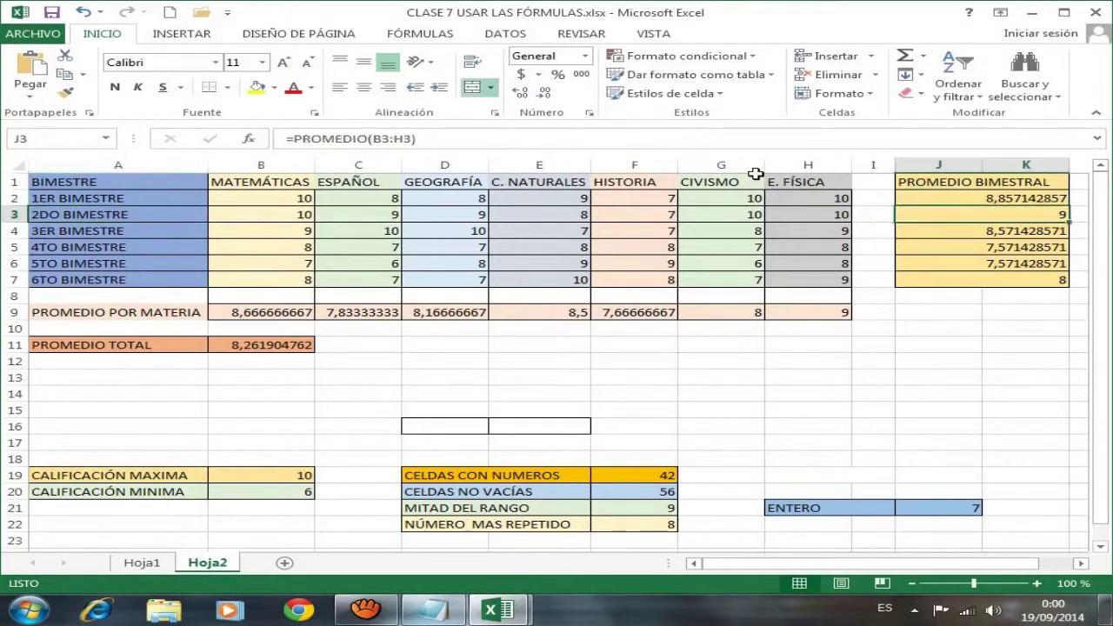
click(432, 137)
drag(427, 137, 287, 138)
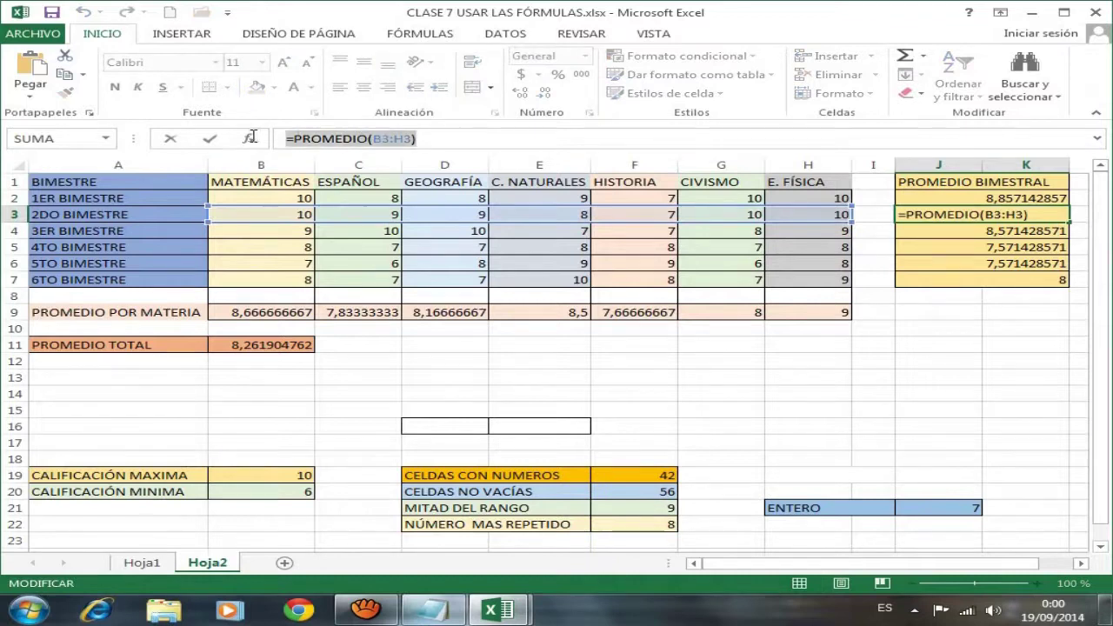
click(440, 139)
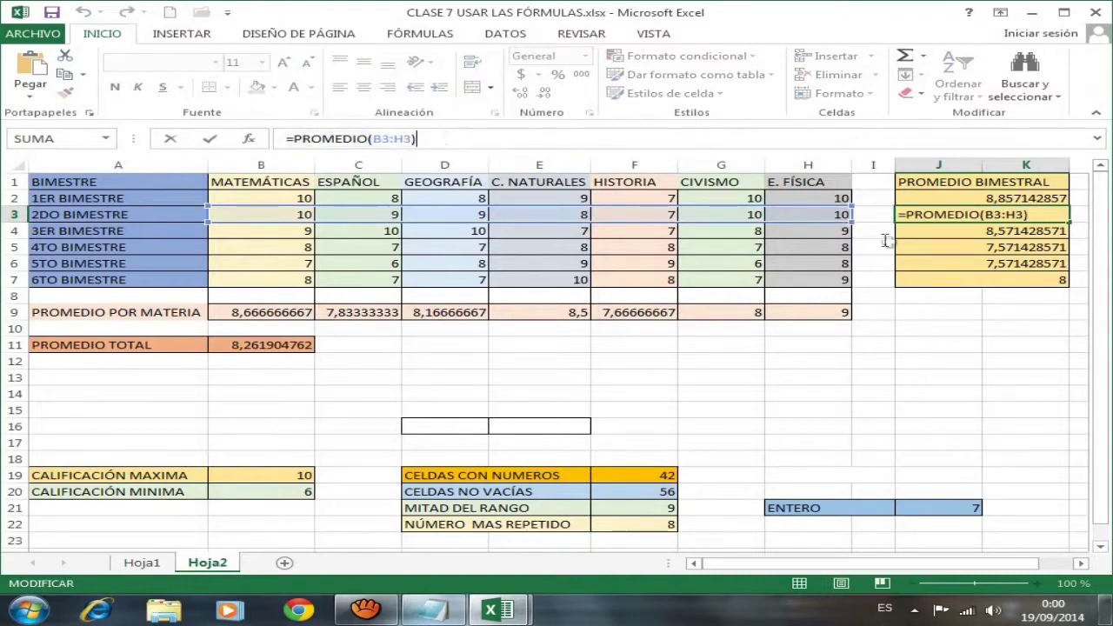
click(916, 225)
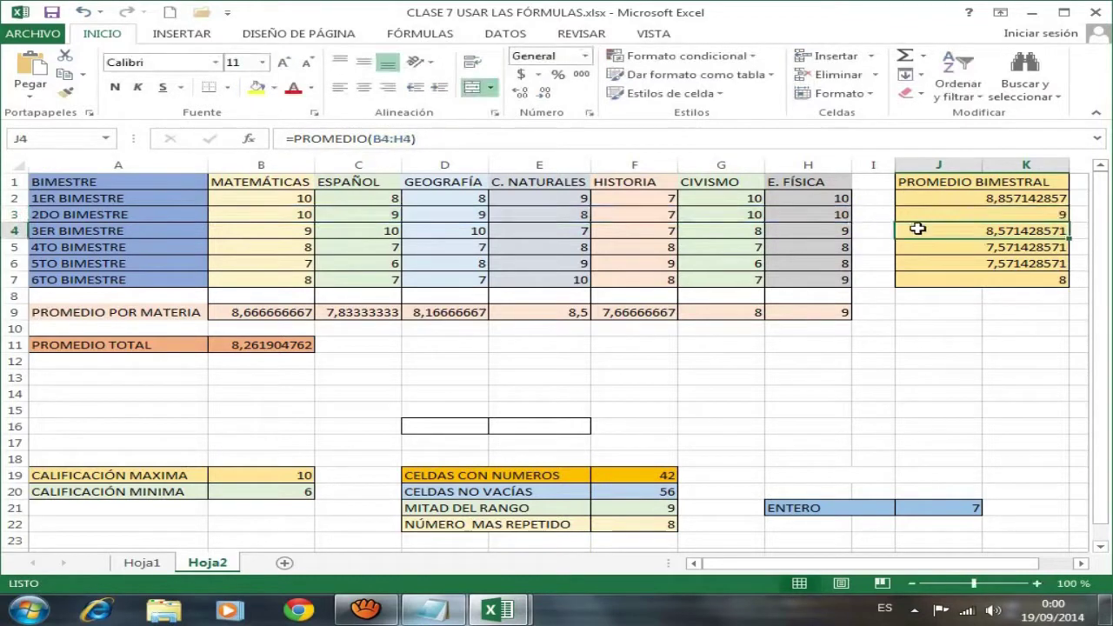
Step: Recheck the J4 through J7 bimester averages, with J7 showing 8
drag(503, 136, 283, 129)
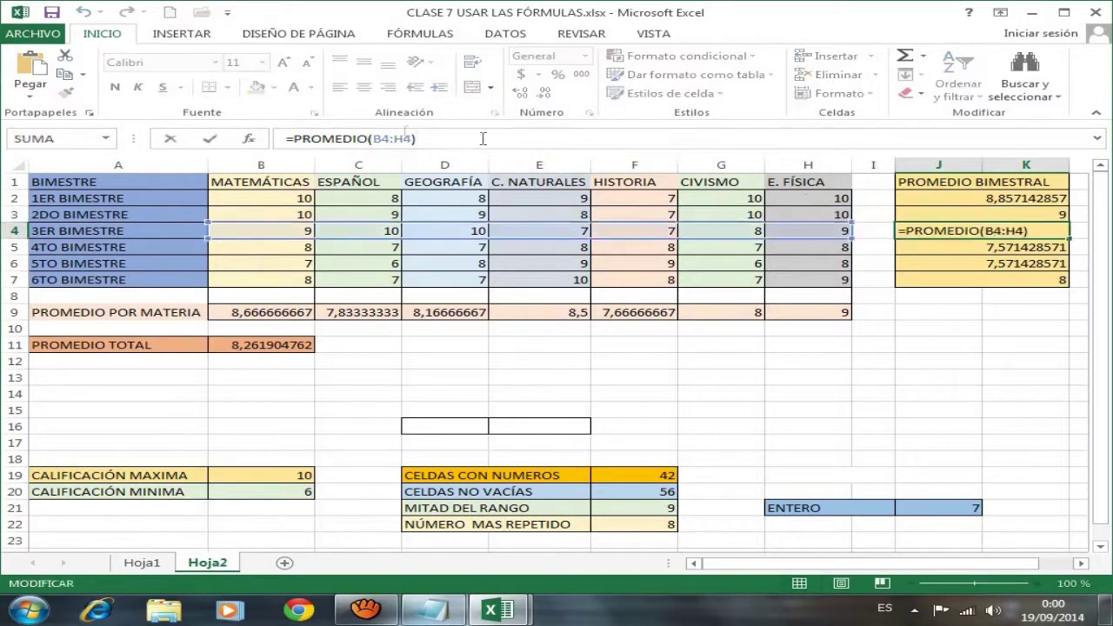
key(Return)
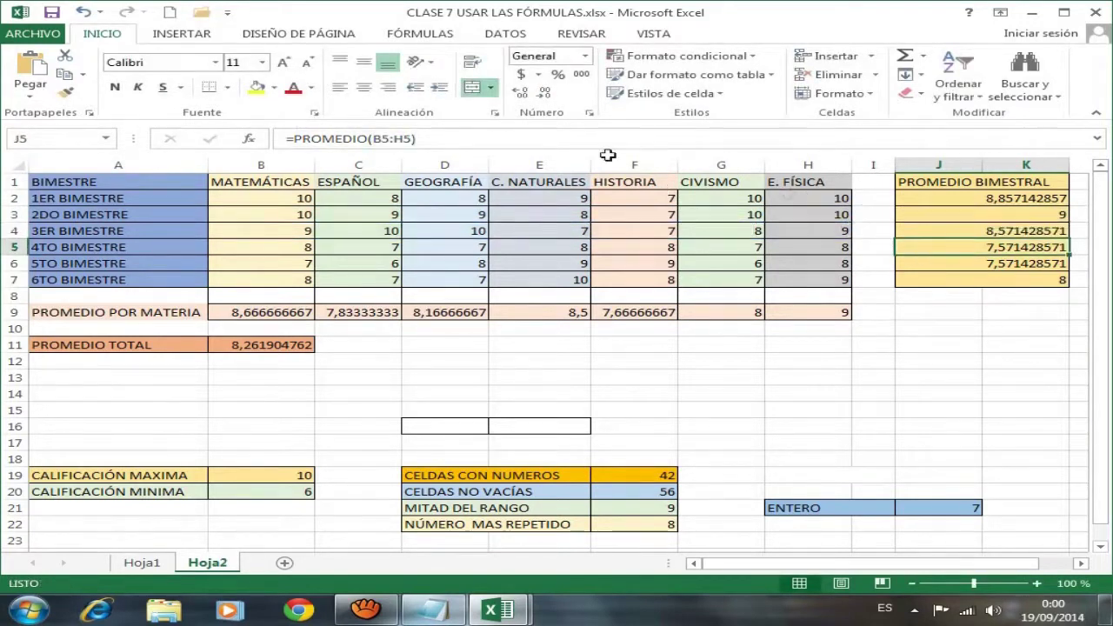
drag(496, 138, 285, 132)
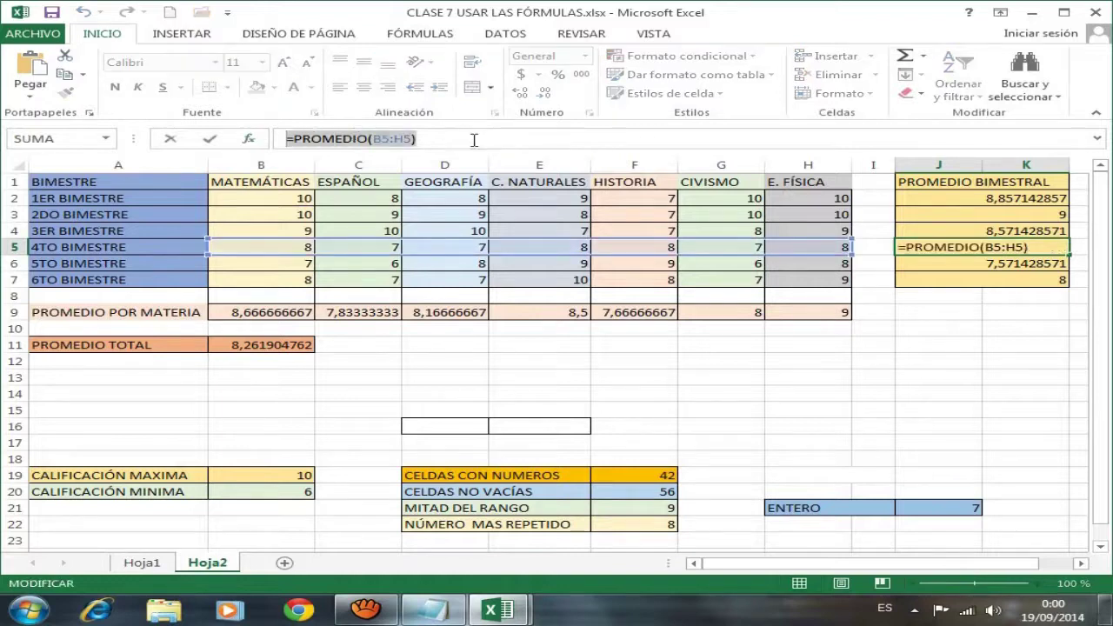
click(473, 140)
key(Return)
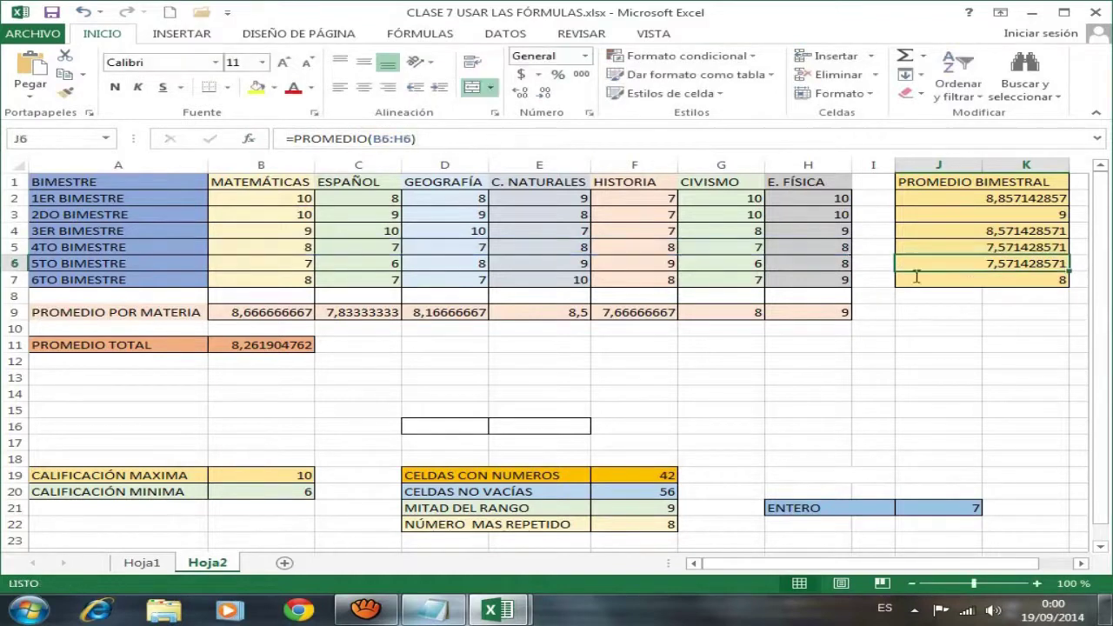
click(419, 138)
drag(418, 137, 285, 137)
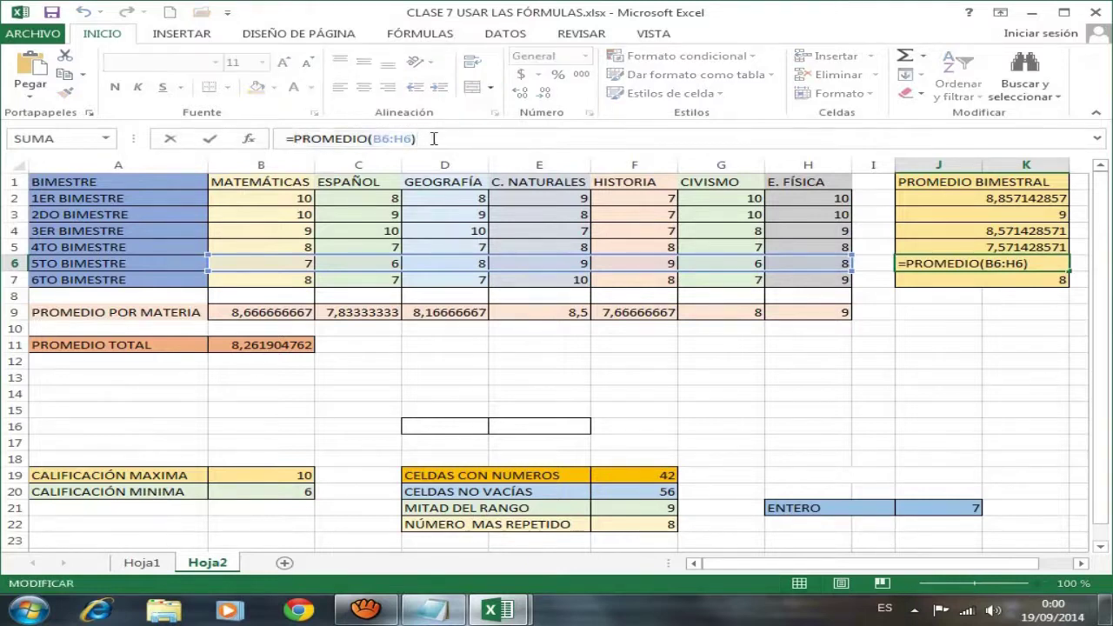
key(Return)
click(487, 140)
key(shift+Home)
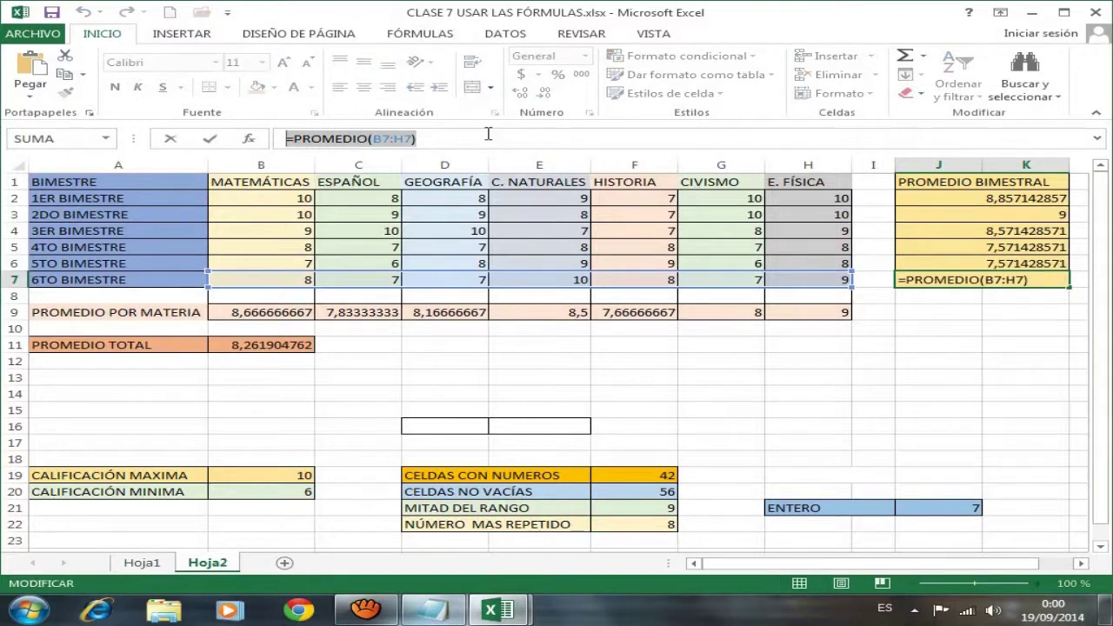
key(Escape)
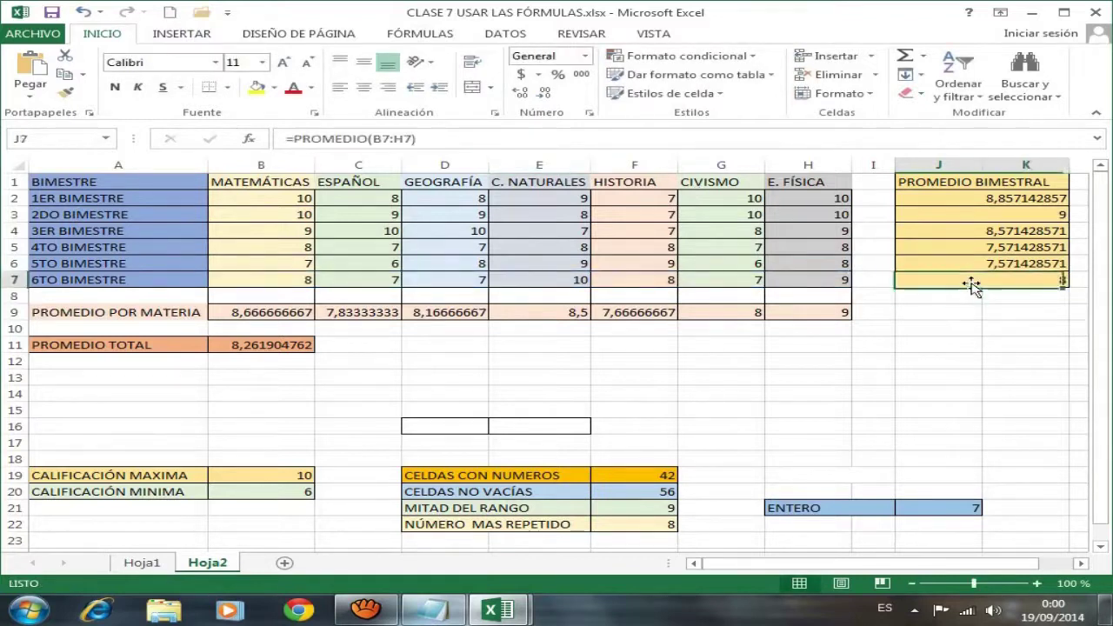
Step: Recommit B11's =PROMEDIO(B2:H7), giving the overall average 8,261904762
click(263, 345)
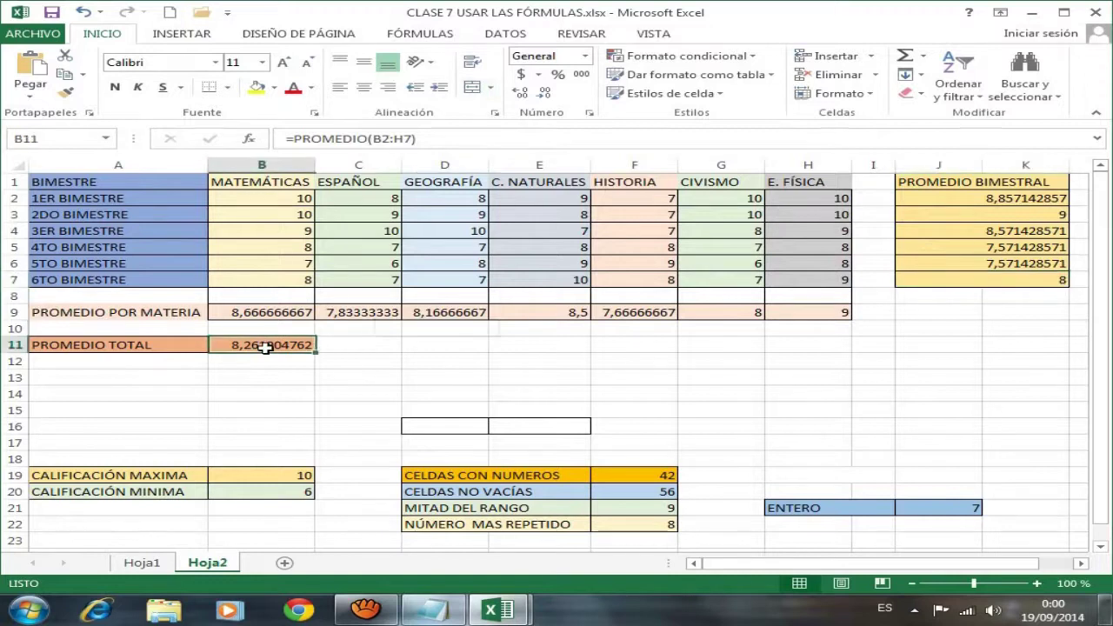
click(424, 140)
key(shift+Home)
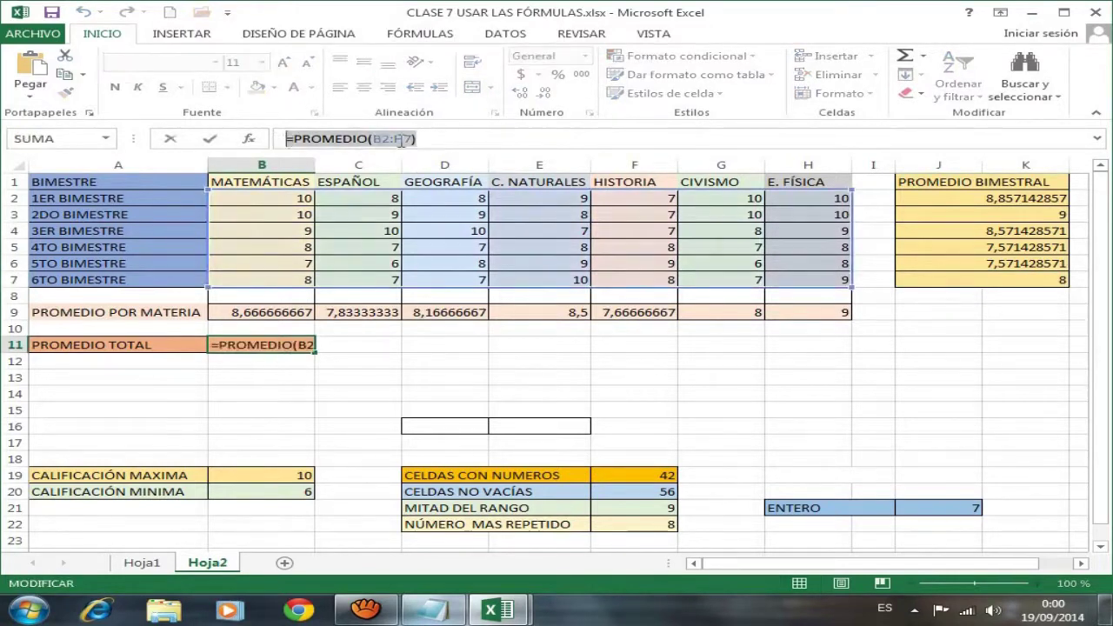
click(441, 140)
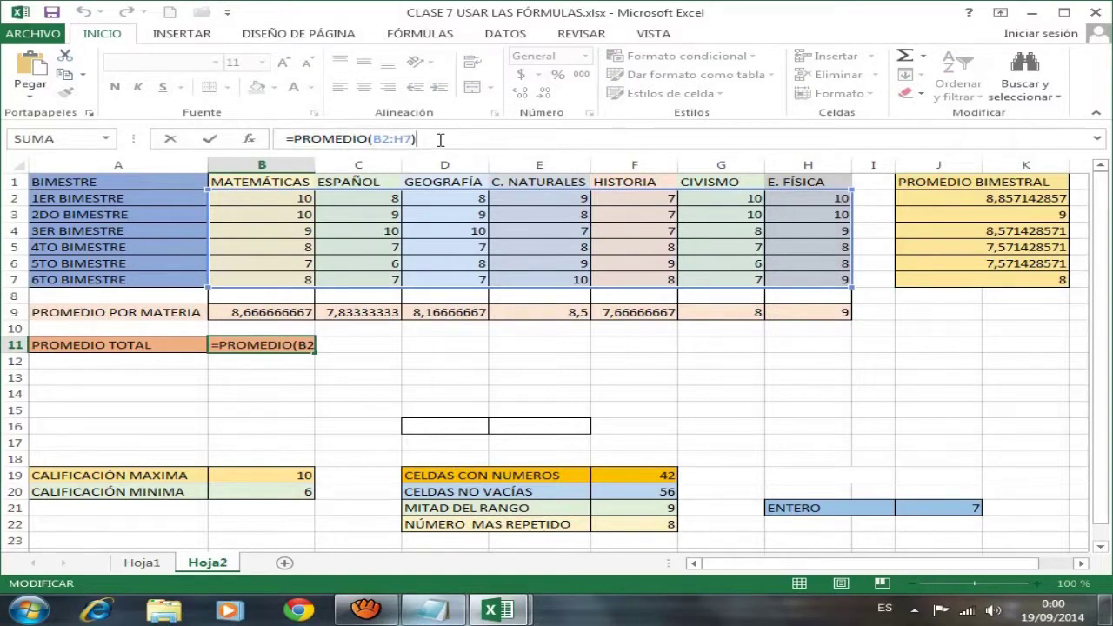
key(Return)
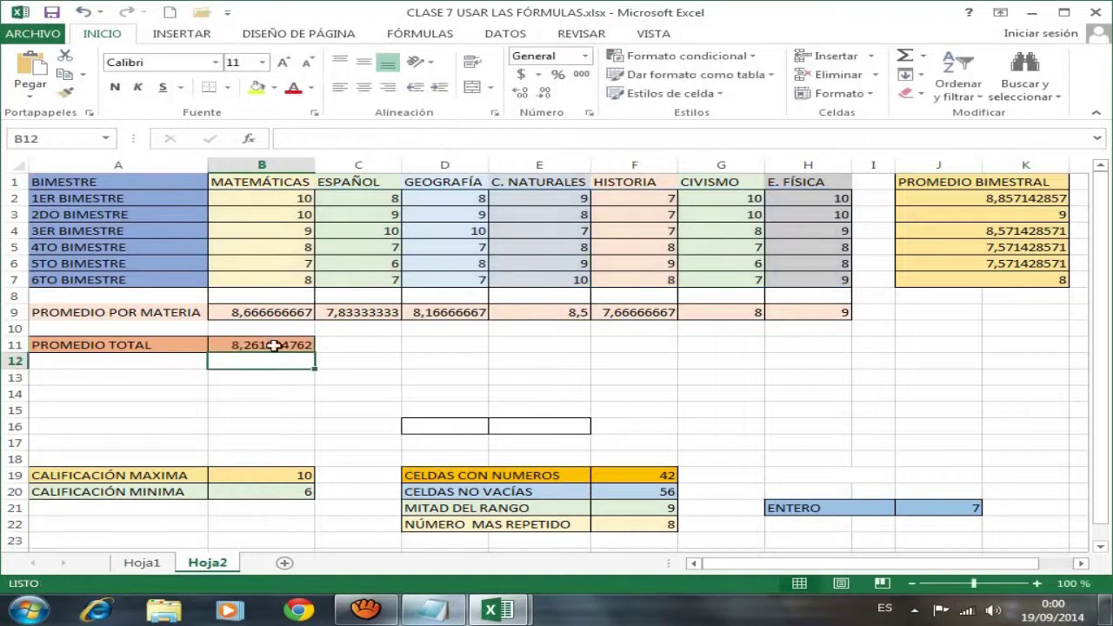
click(275, 346)
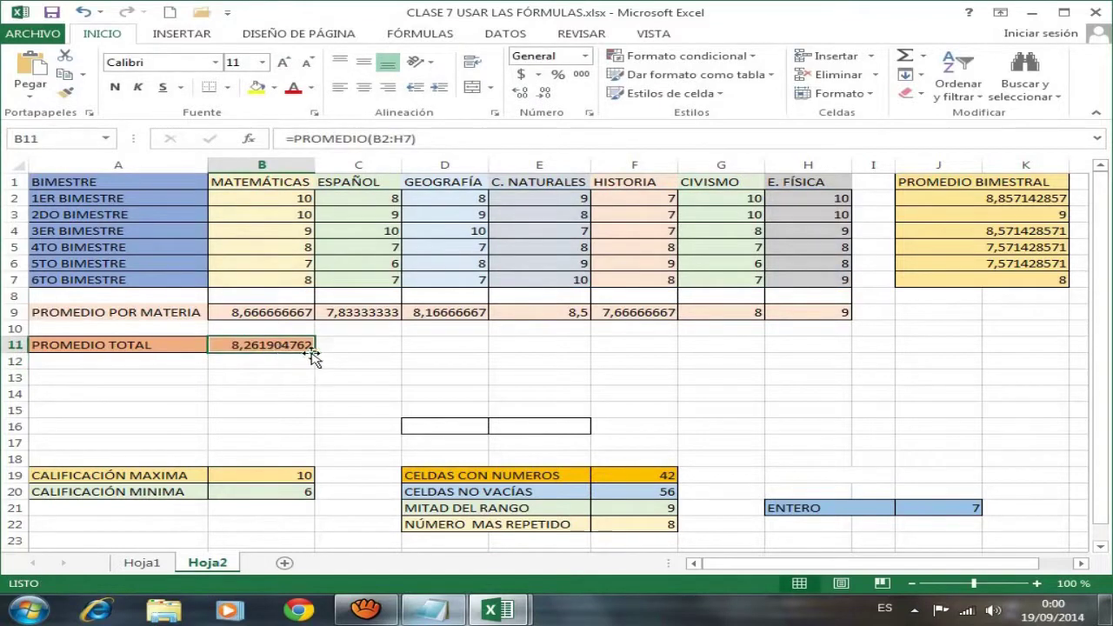
key(Return)
click(267, 348)
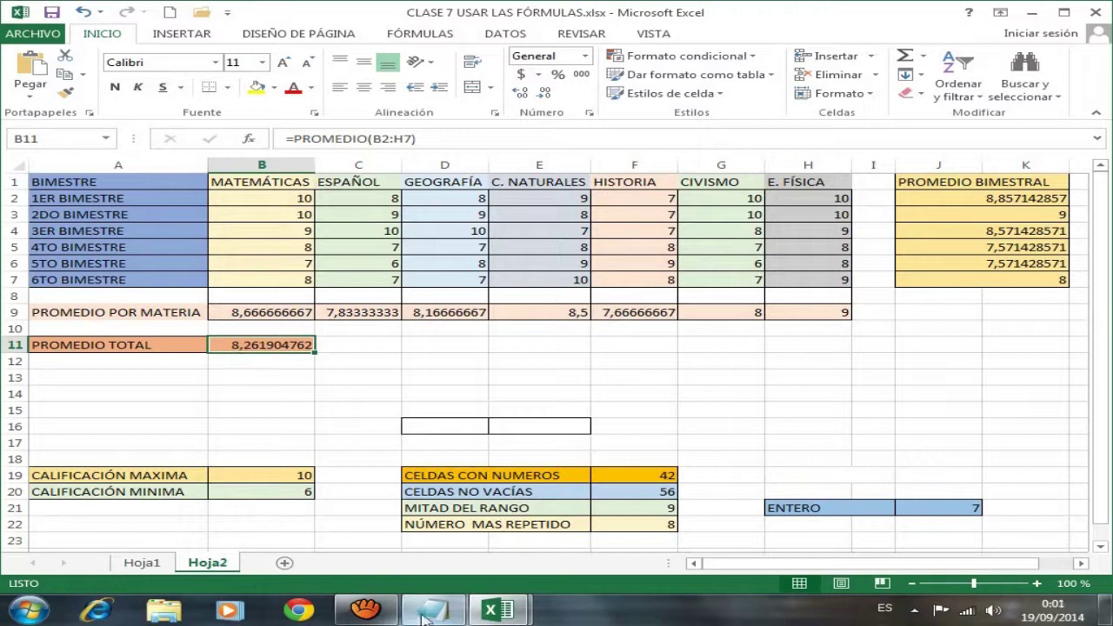
Step: Highlight the 11.-MAX notes block in Notepad, then return to the Excel grade workbook
mouse_move(426, 615)
click(421, 496)
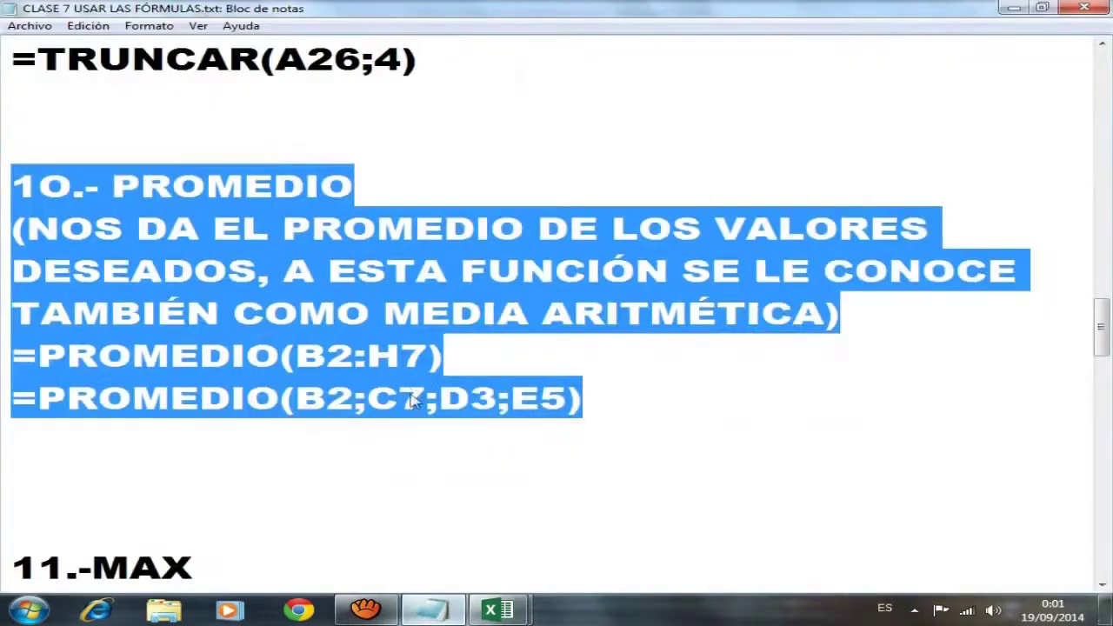
scroll(413, 393, down, 3)
mouse_move(12, 185)
mouse_down()
mouse_move(257, 214)
mouse_move(565, 337)
mouse_up()
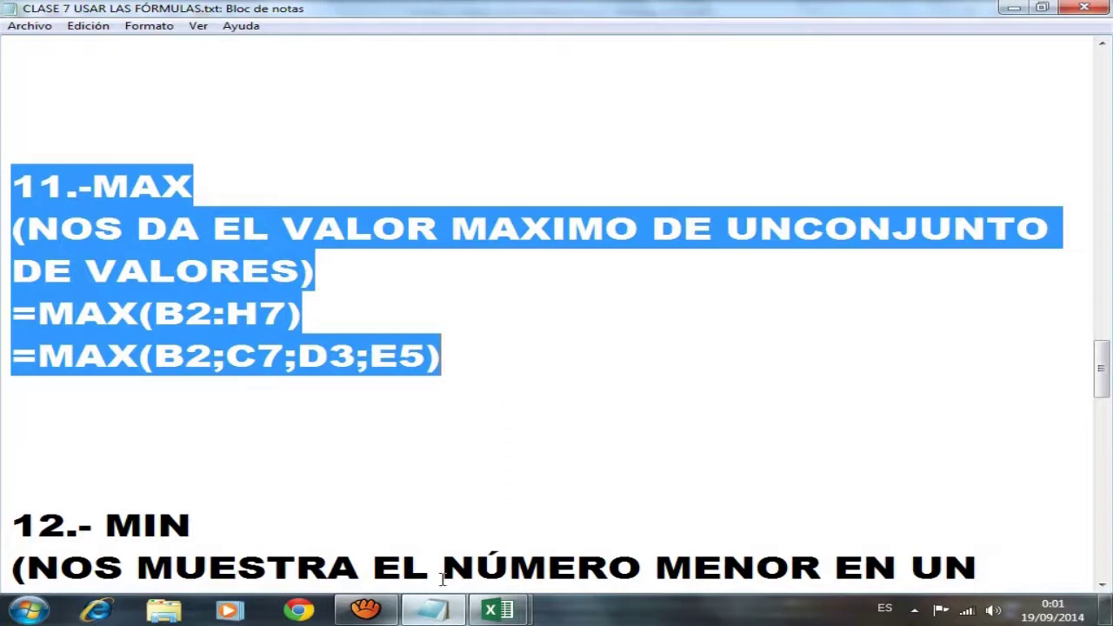
mouse_move(492, 609)
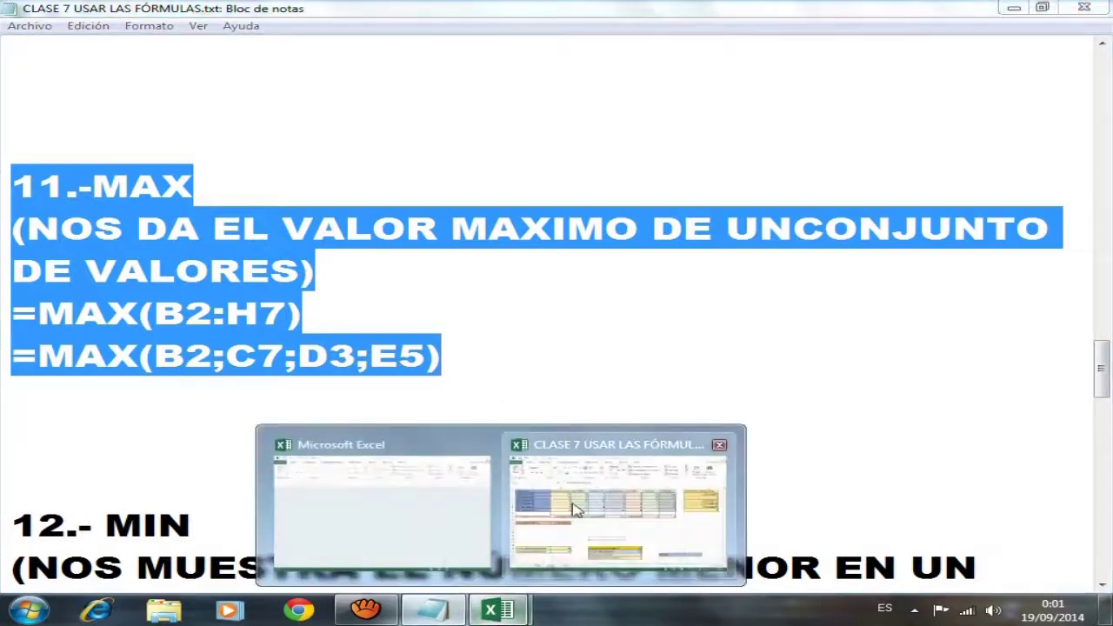
click(574, 509)
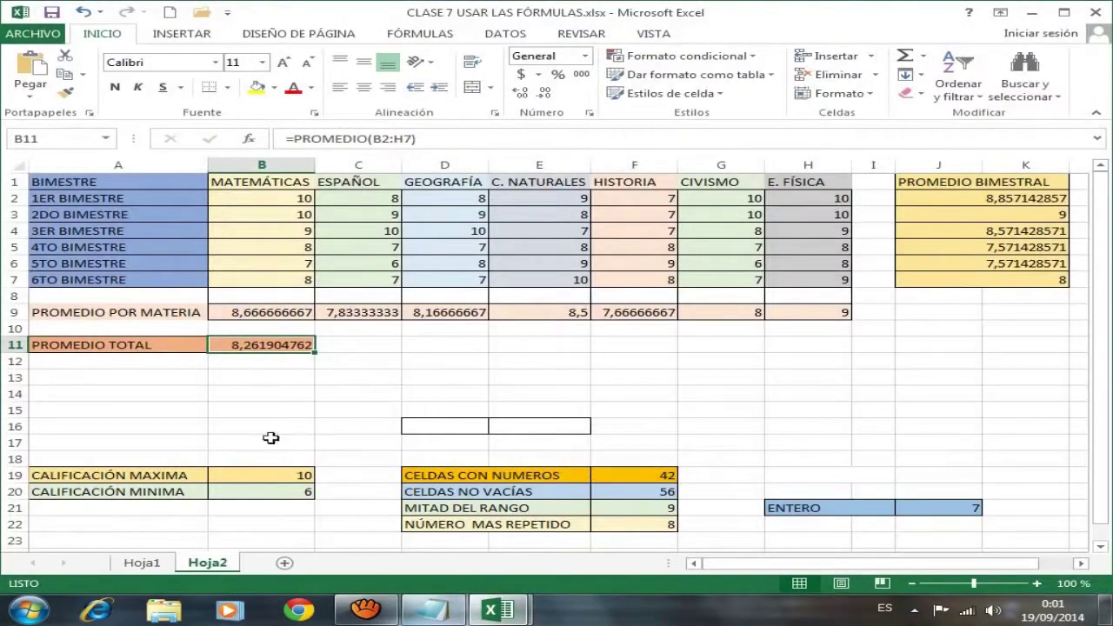
Step: Recommit =MAX(B2:H7) in B19, which returns the highest grade 10
click(153, 474)
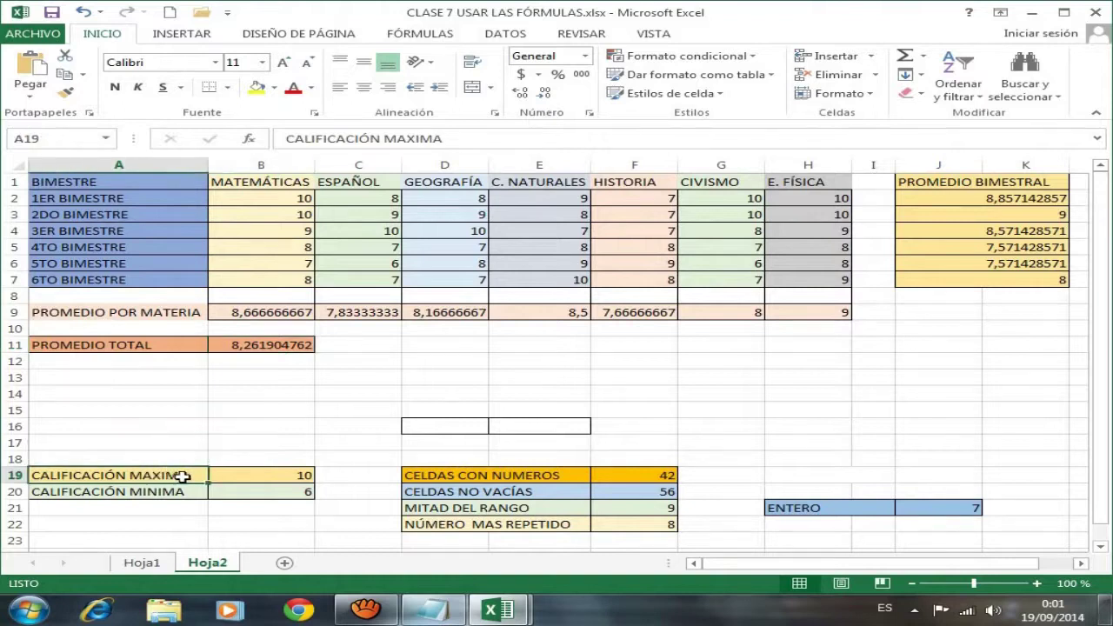
scroll(213, 430, down, 1)
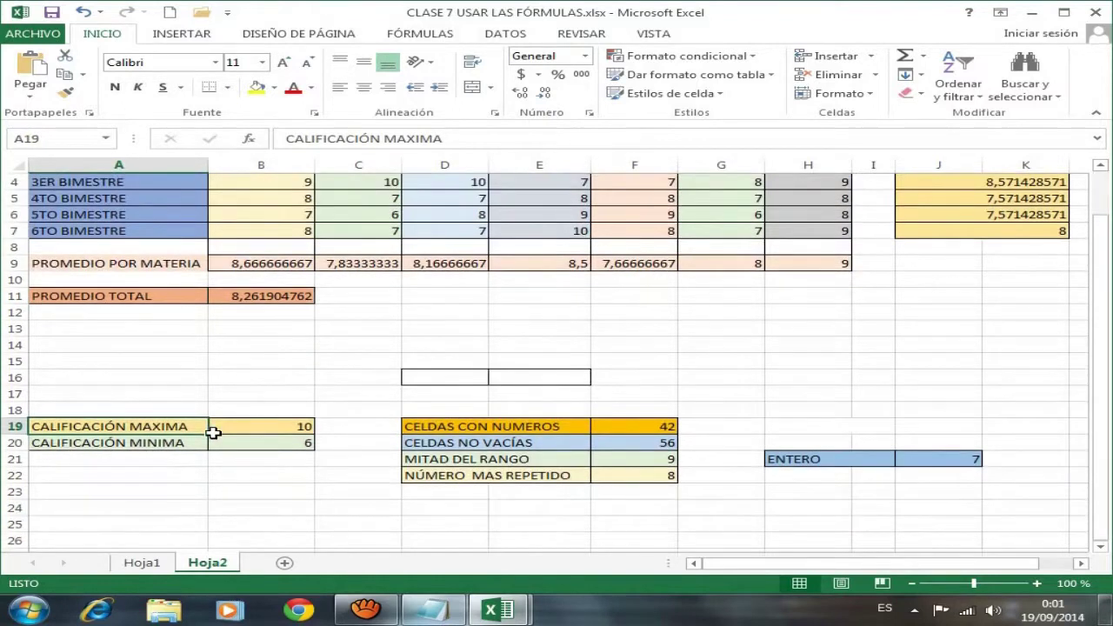
scroll(213, 432, up, 1)
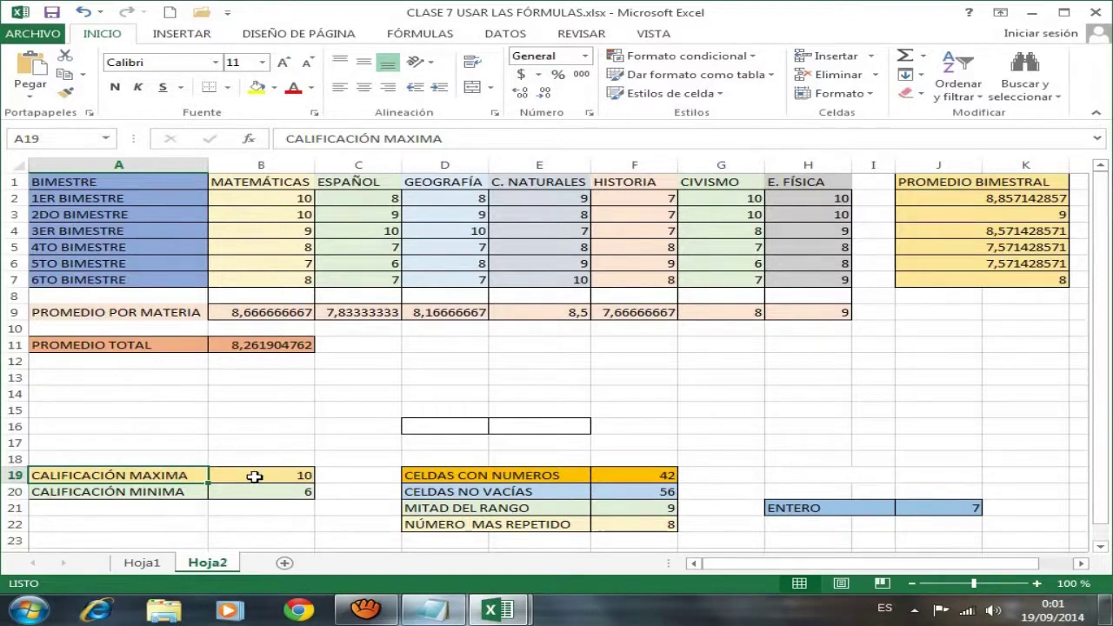
click(253, 476)
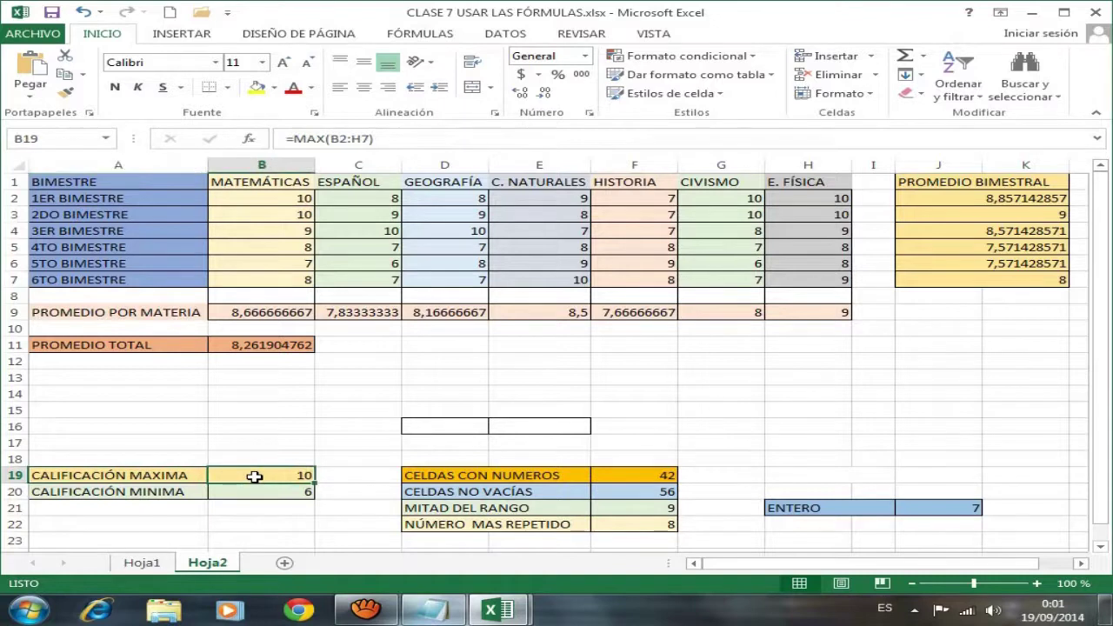
drag(383, 137, 287, 138)
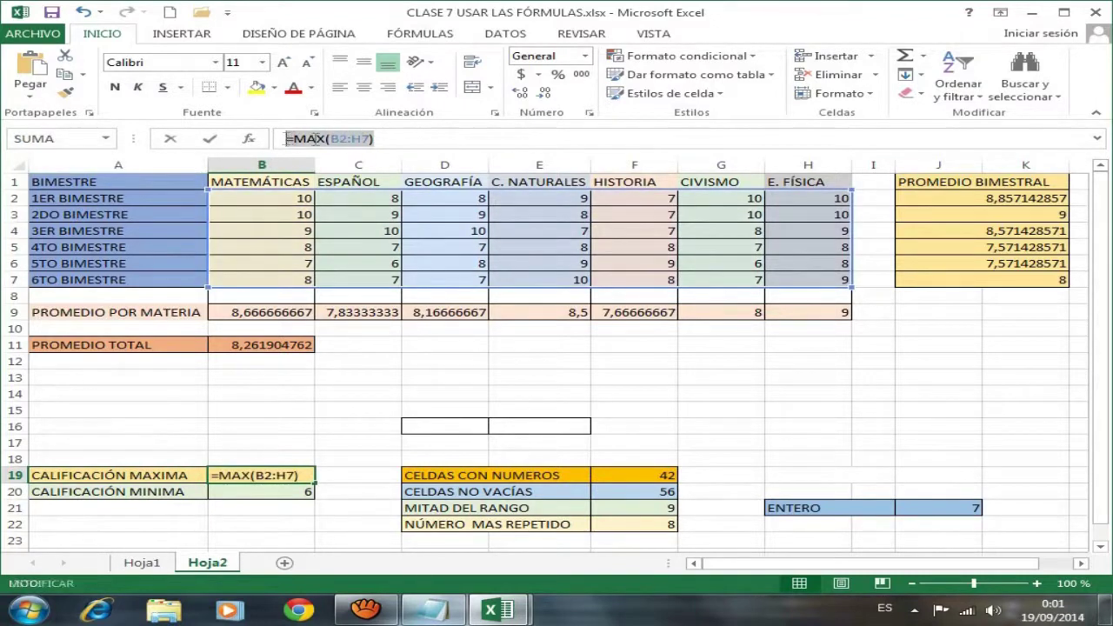
click(392, 139)
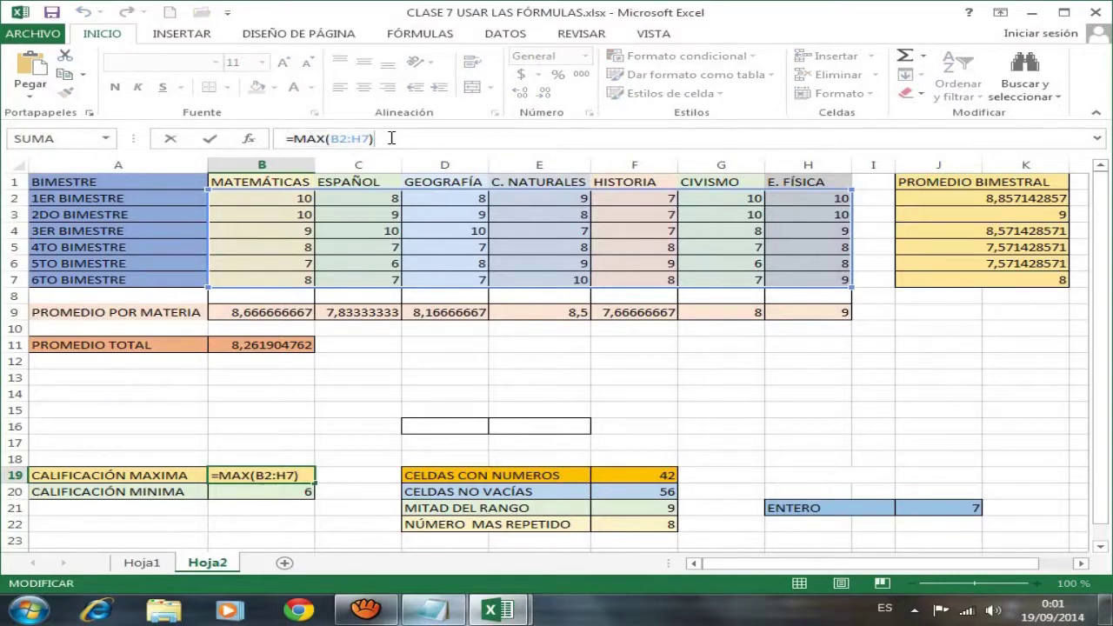
key(Return)
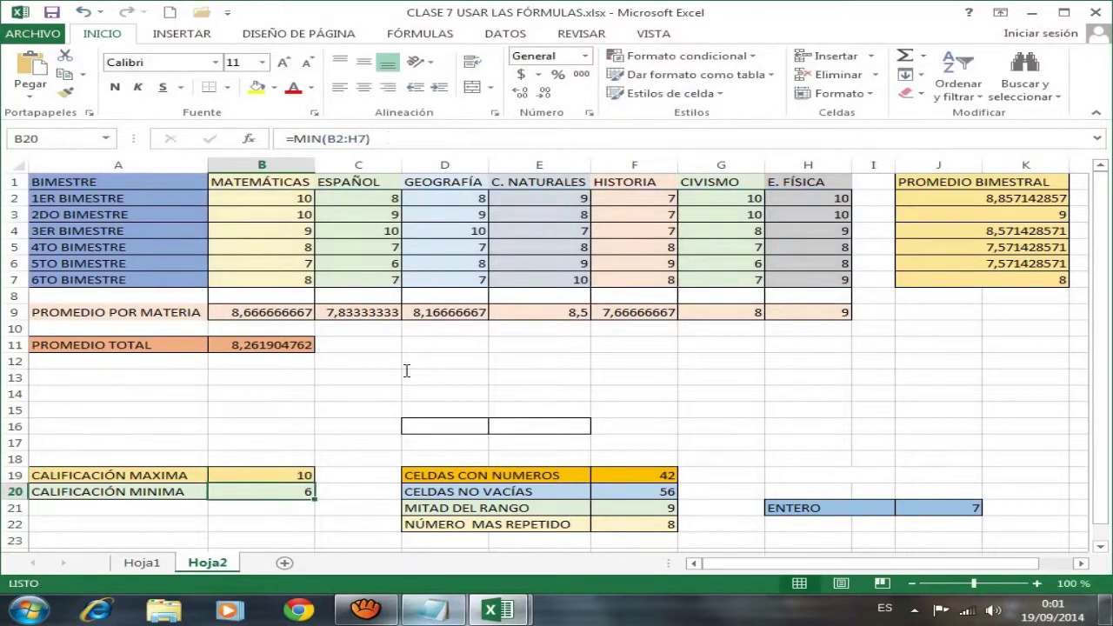
click(287, 475)
click(199, 474)
click(268, 473)
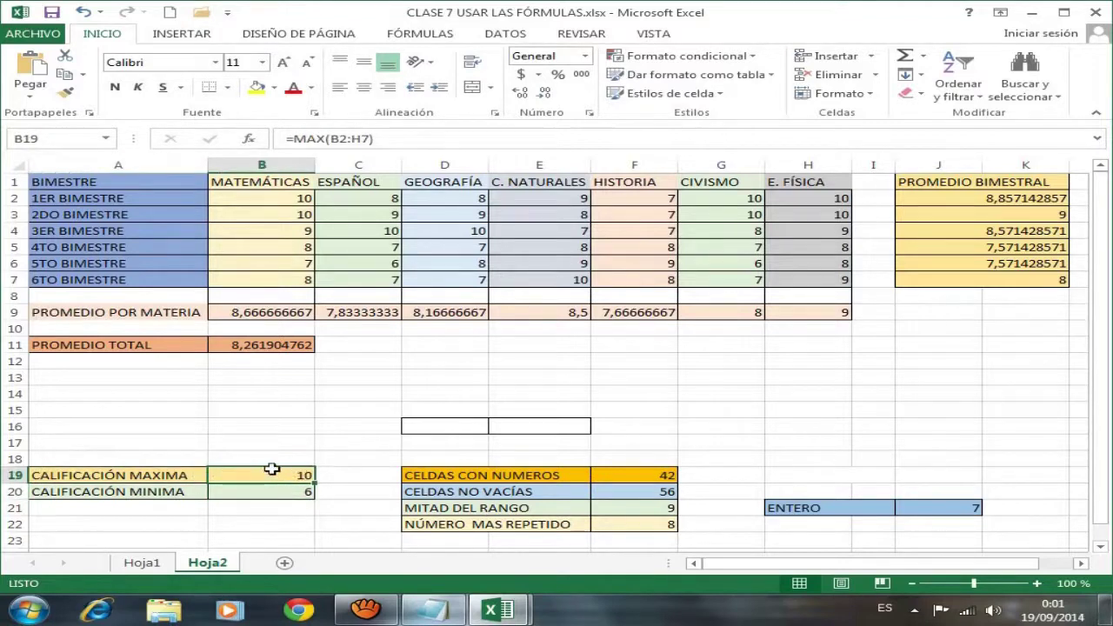
Step: Bring the Notepad notes forward and scroll to item 12 MIN
click(439, 613)
scroll(442, 452, down, 2)
scroll(442, 452, down, 2)
scroll(443, 452, up, 2)
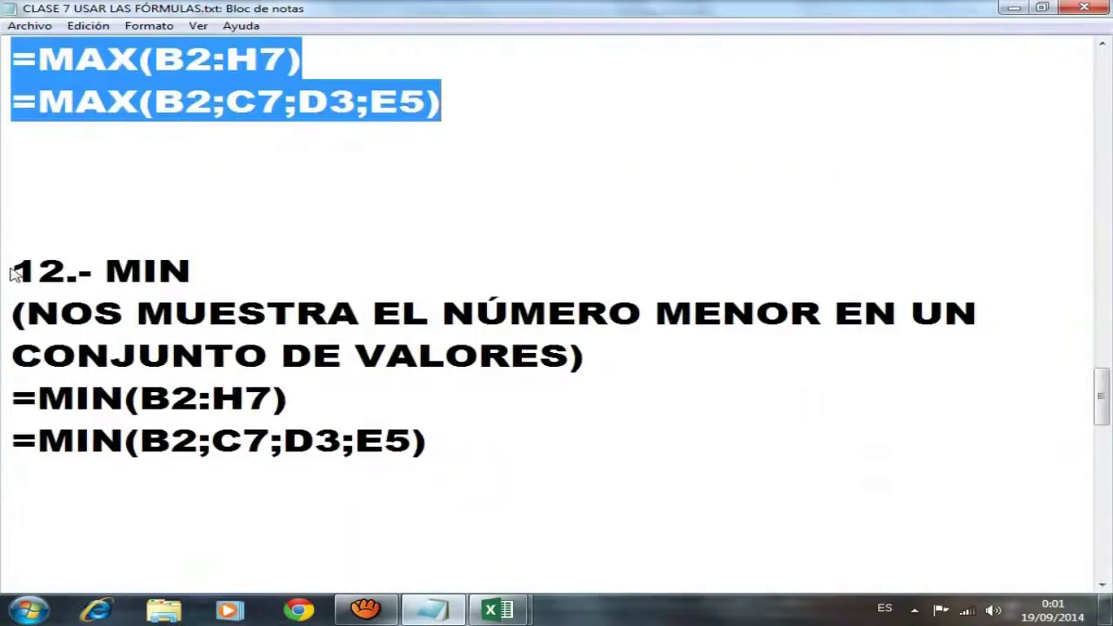
Step: Highlight the 12.- MIN notes block, then return to Excel and select B20
drag(10, 270, 601, 440)
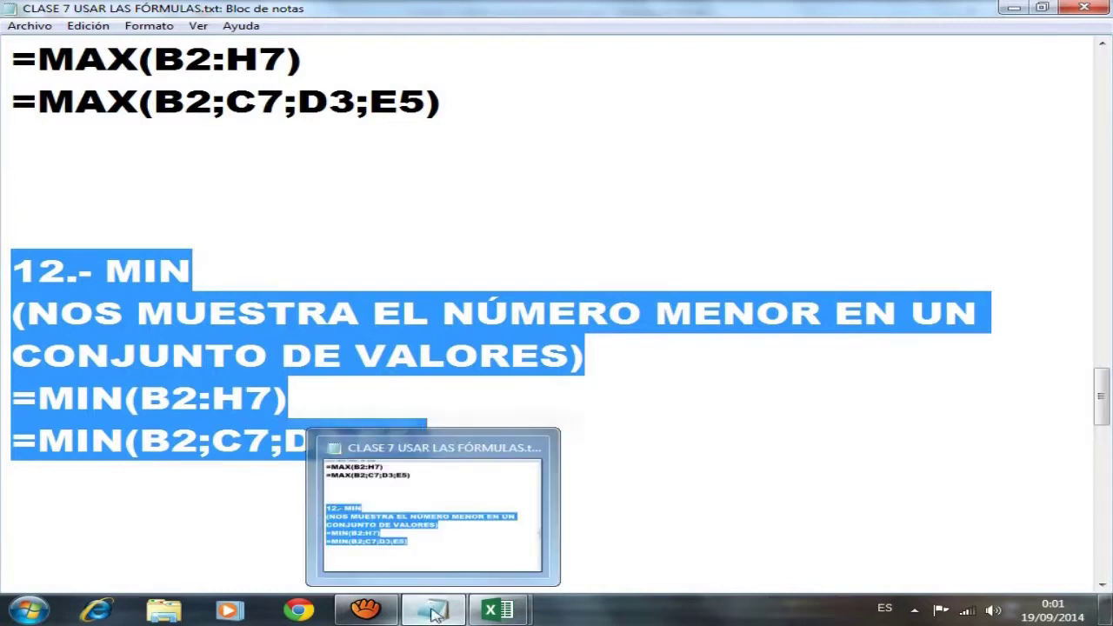
mouse_move(522, 614)
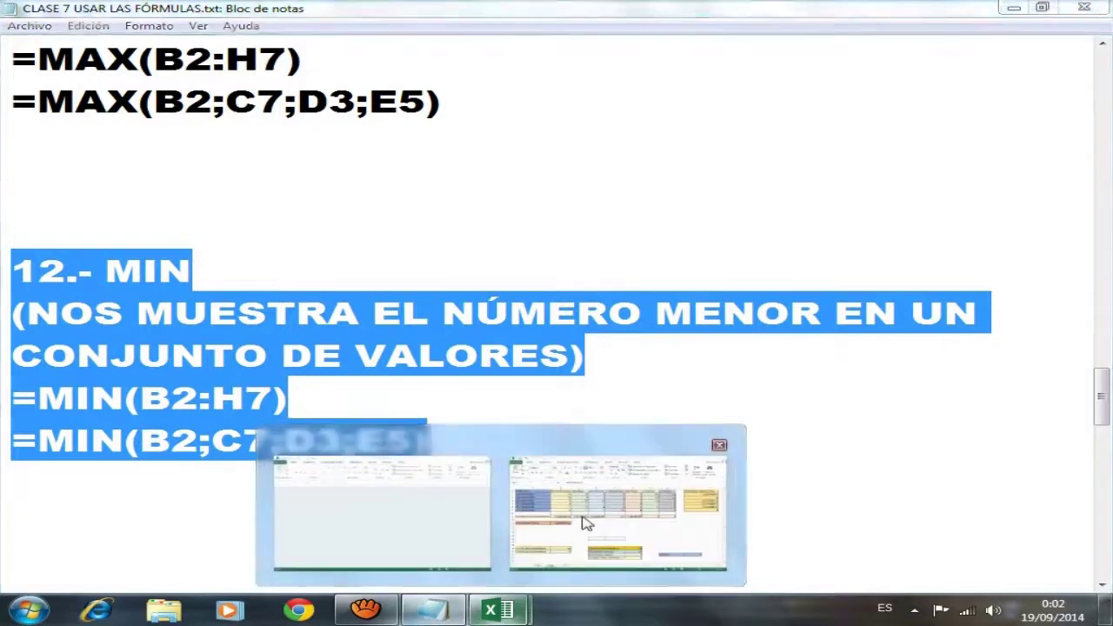
click(569, 508)
click(281, 492)
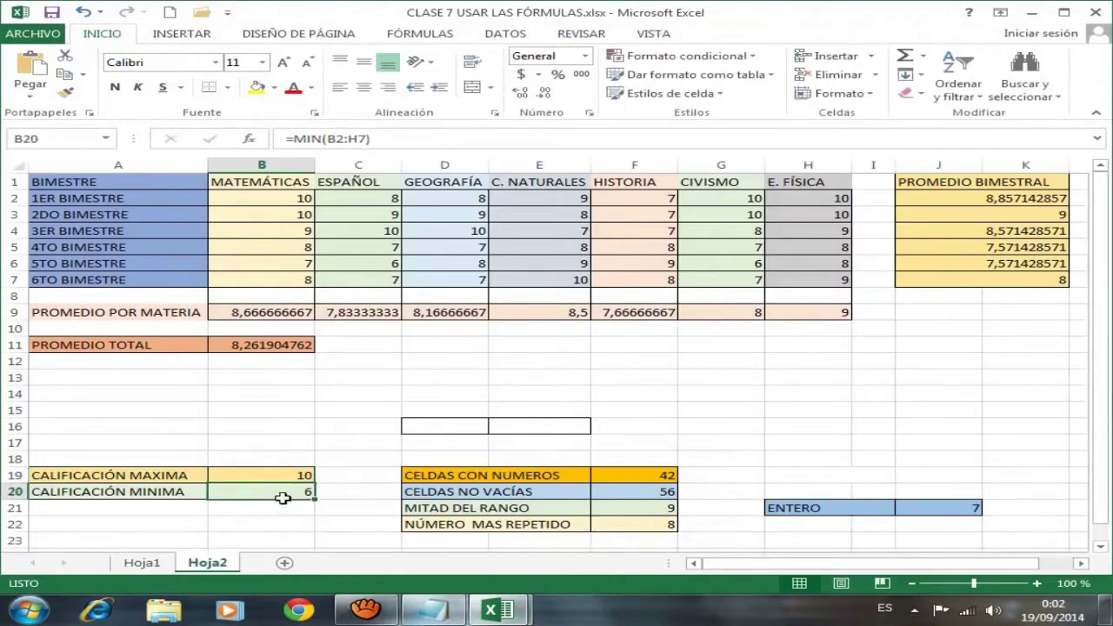
Step: Recommit =MIN(B2:H7) in B20, still returning 6, then bring the notes forward
click(121, 494)
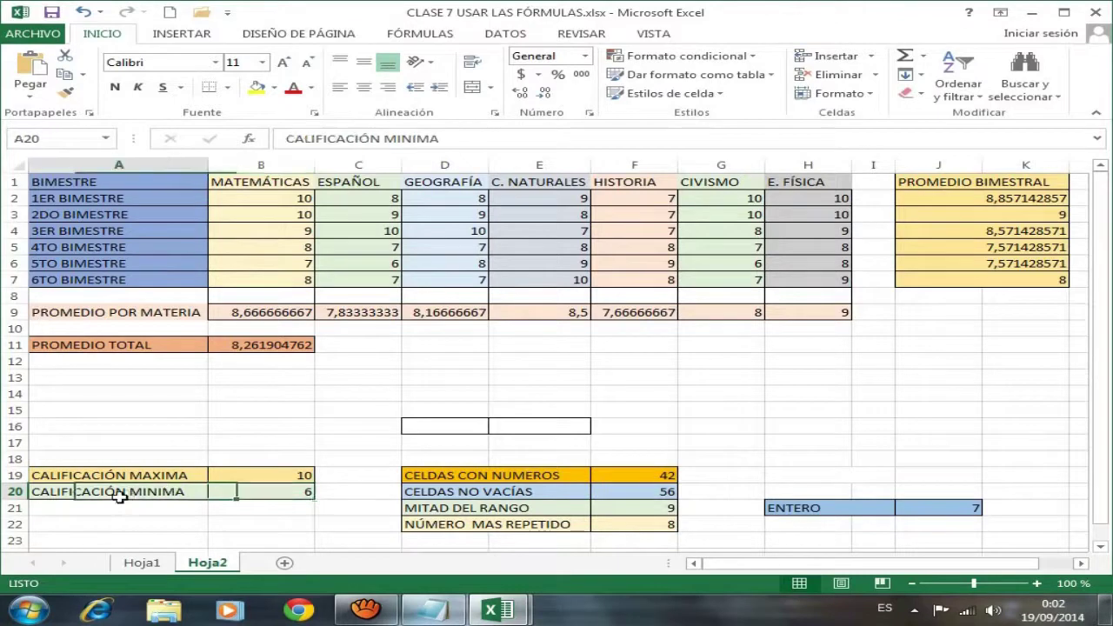
click(281, 492)
drag(391, 139, 285, 138)
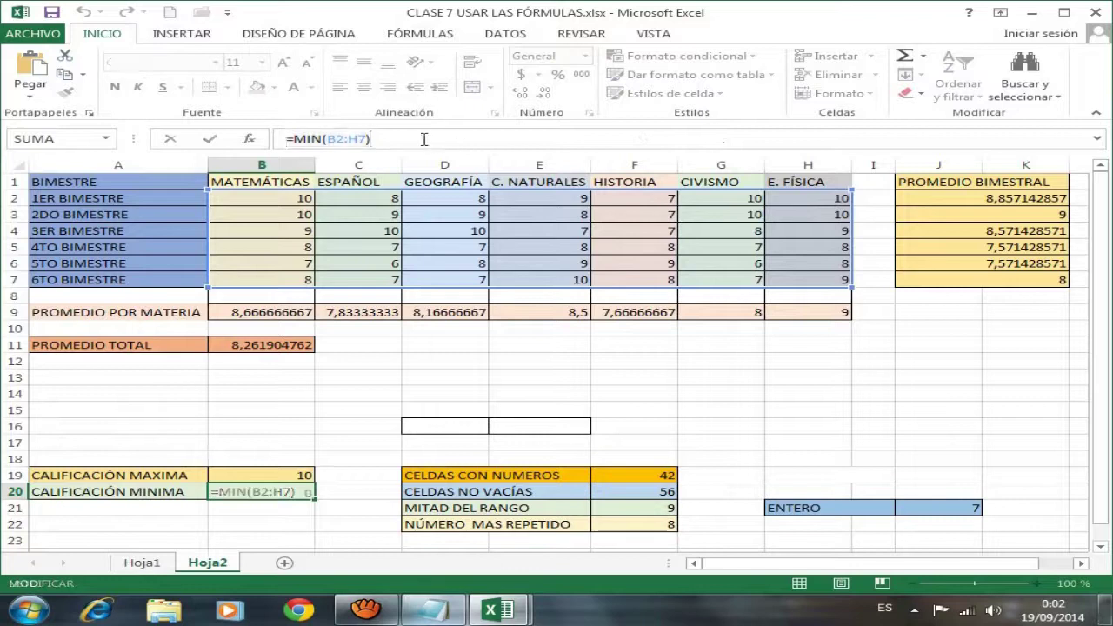
key(Return)
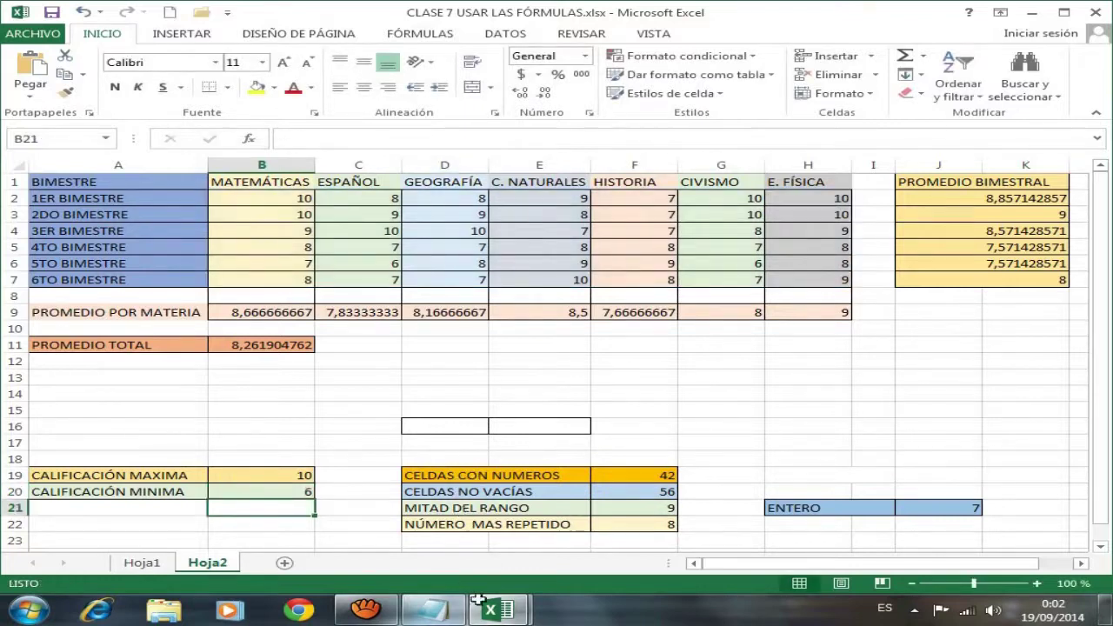
mouse_move(429, 617)
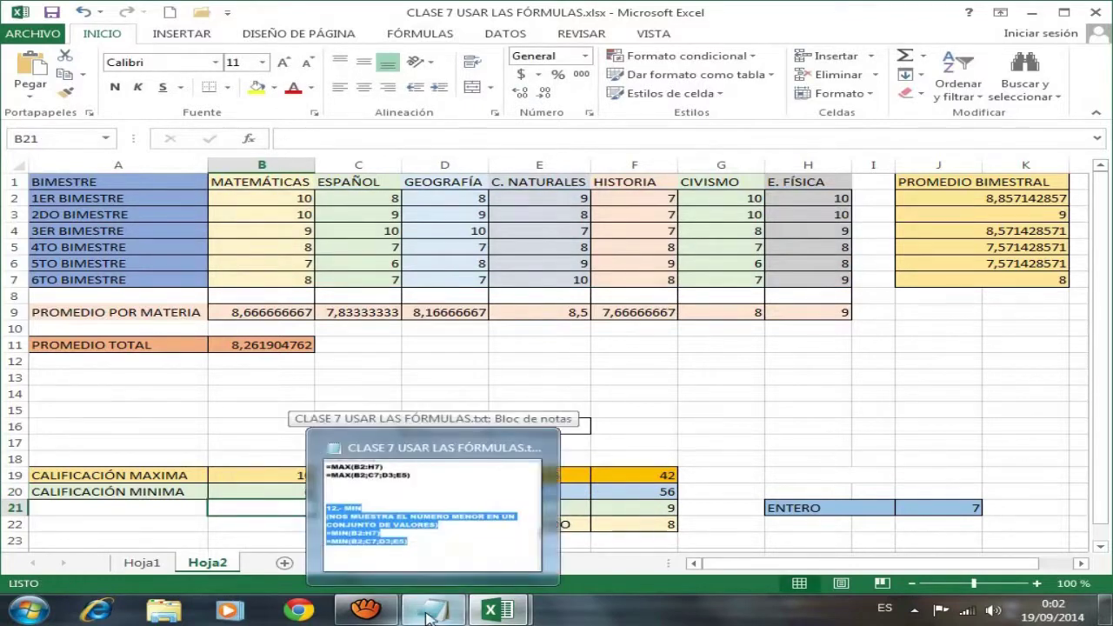
click(429, 613)
Step: Highlight the 13.-CONTAR notes block, then return to the Excel grade workbook
scroll(480, 457, down, 2)
scroll(482, 461, down, 1)
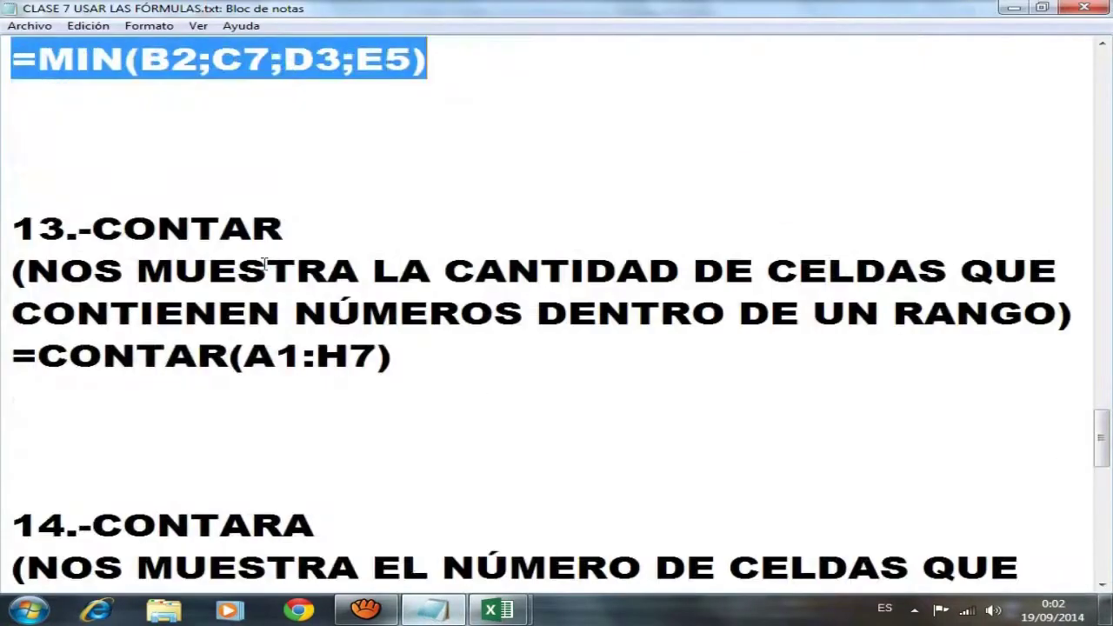
drag(16, 219, 600, 349)
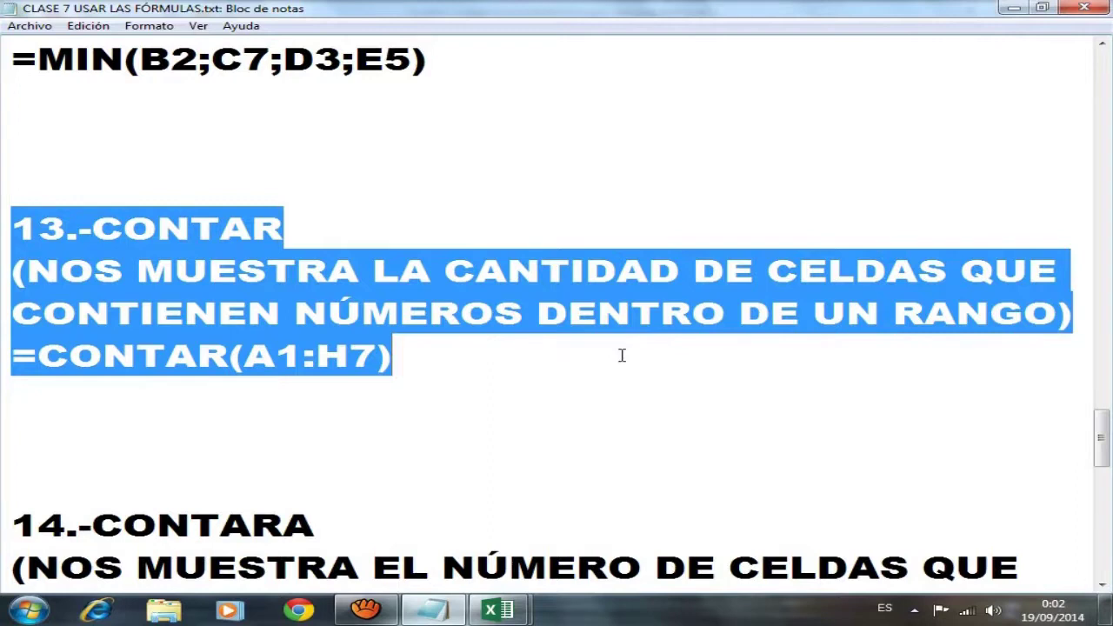
click(492, 609)
click(532, 515)
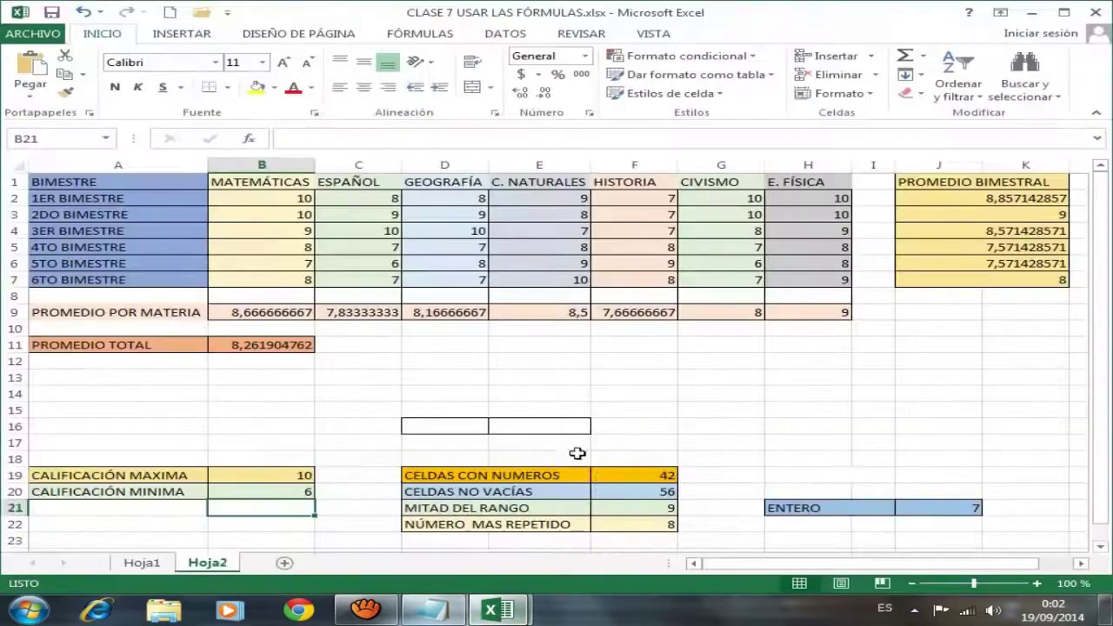
Step: Confirm =CONTAR(A1:H7) in F19 showing 42, then switch back to the notes
click(541, 474)
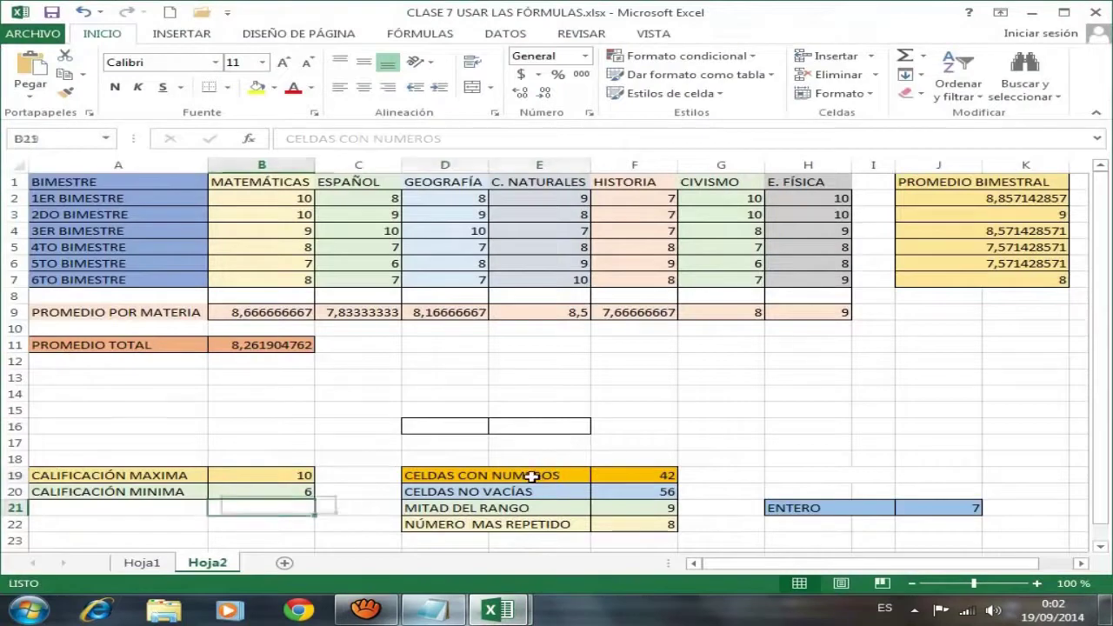
click(617, 474)
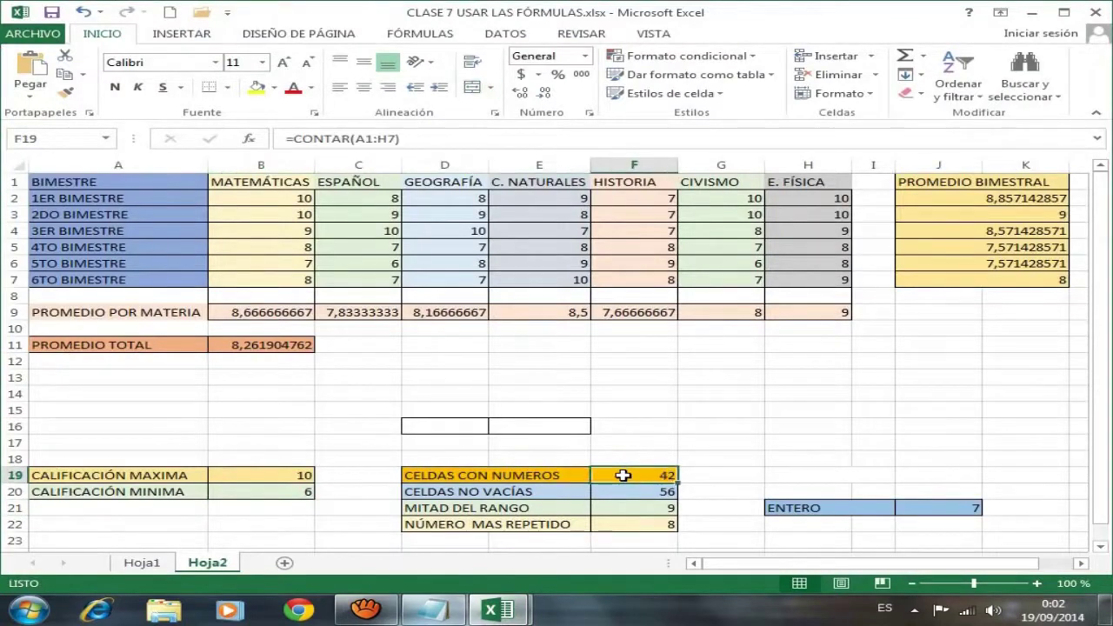
drag(406, 139, 279, 139)
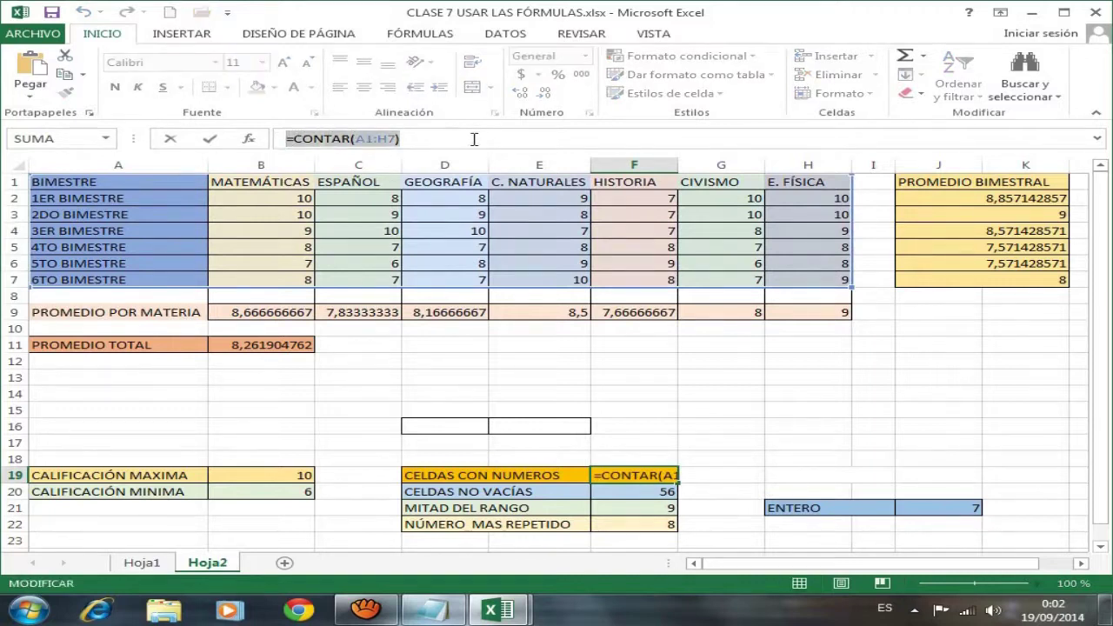
click(435, 138)
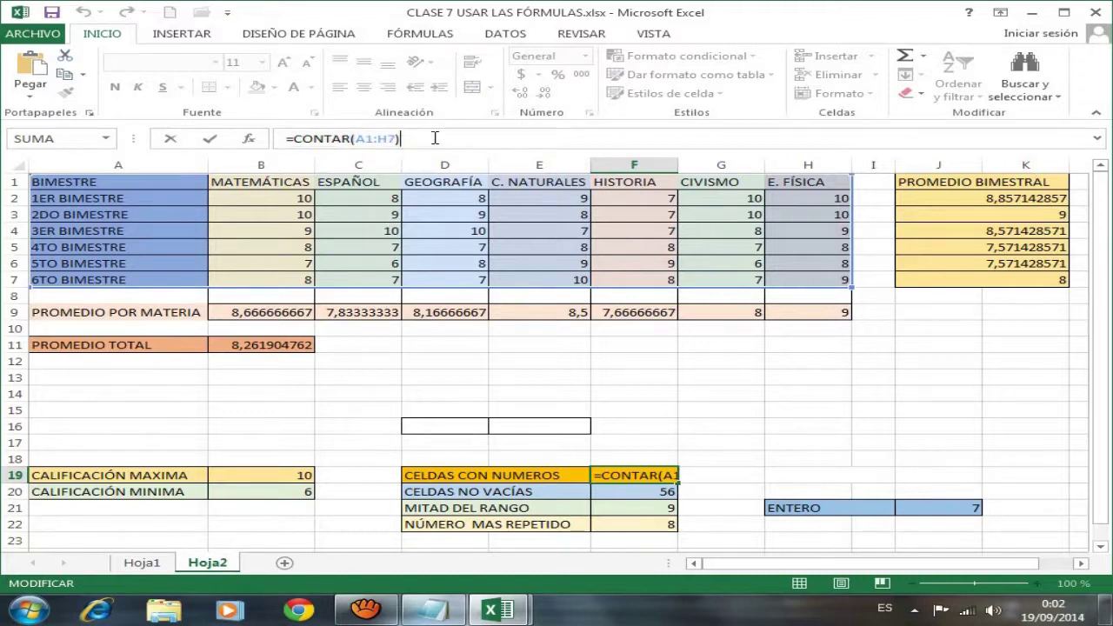
key(Return)
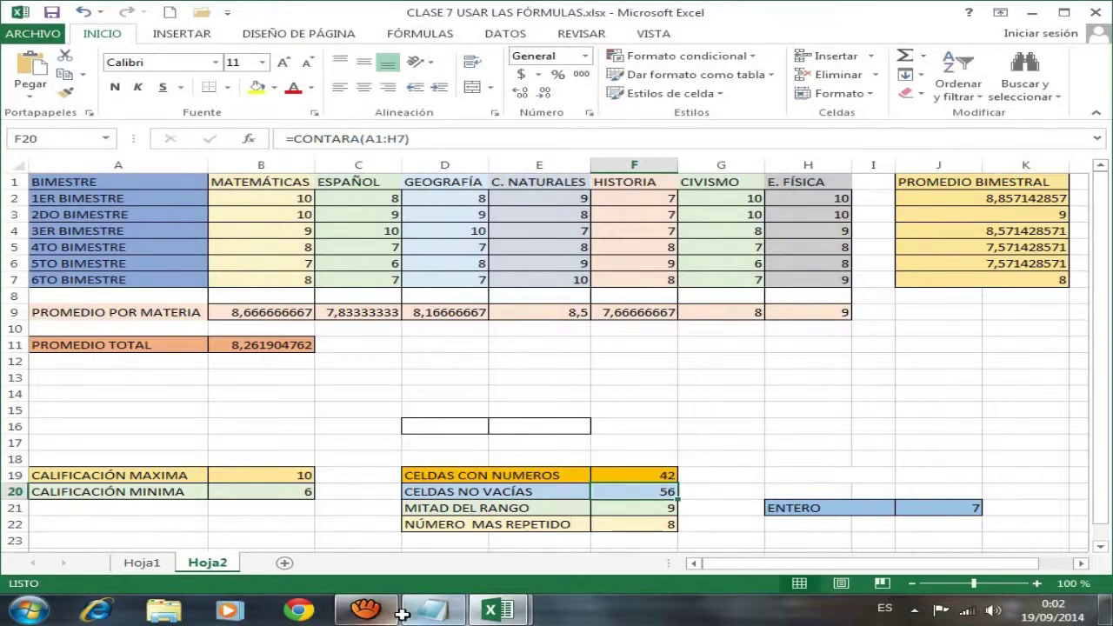
click(435, 612)
Step: Highlight the 14.-CONTARA notes block, then return to the Excel grade workbook
scroll(508, 482, down, 1)
scroll(507, 483, down, 1)
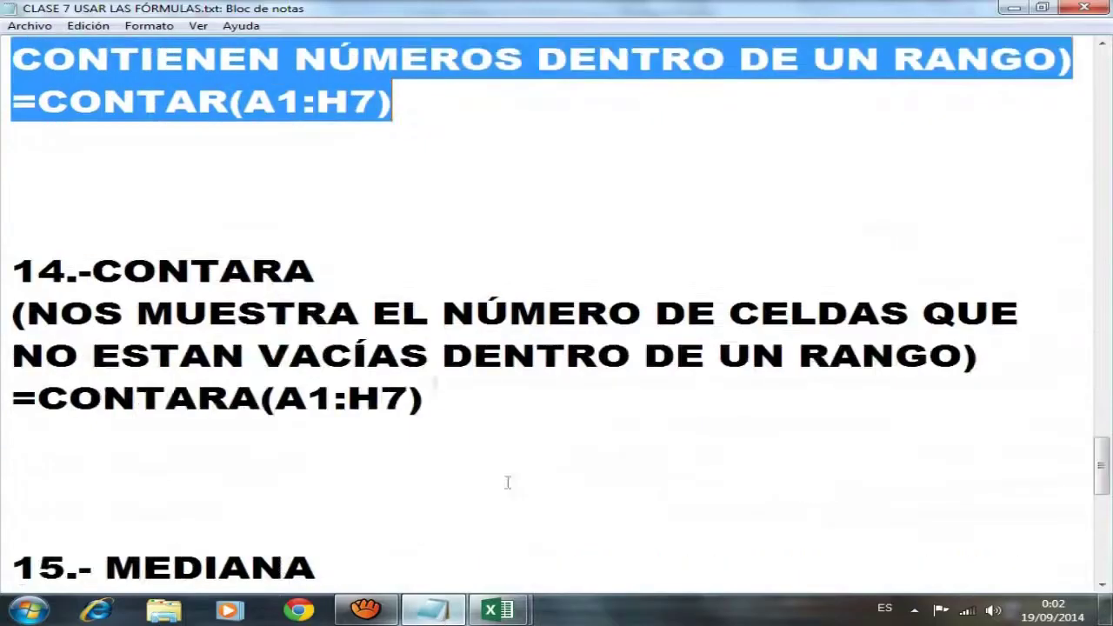
drag(14, 271, 547, 399)
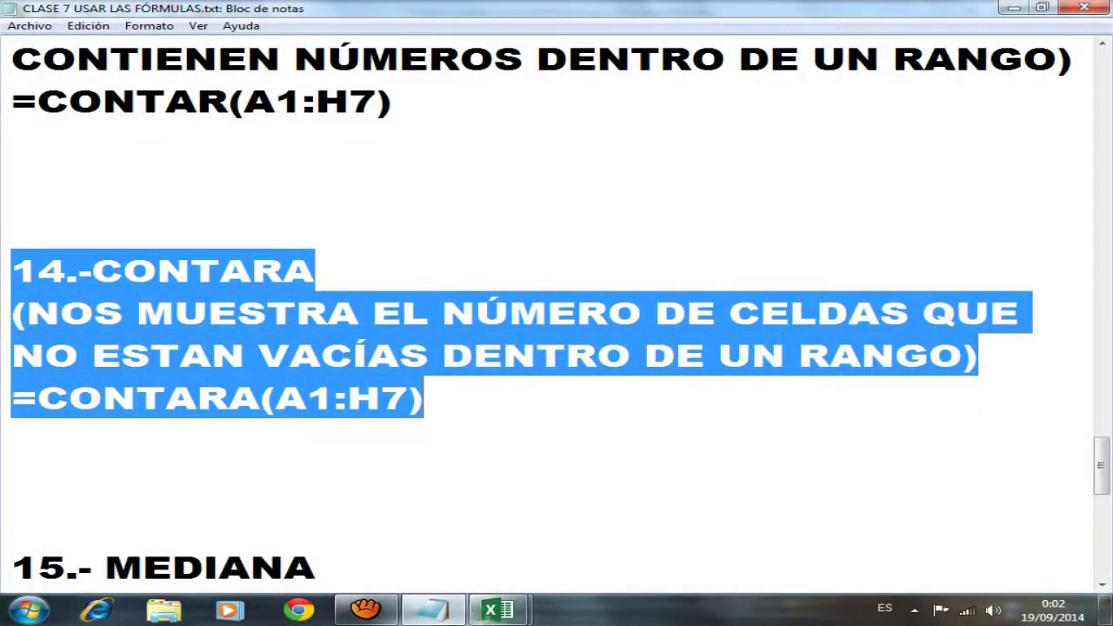
mouse_move(495, 609)
click(569, 538)
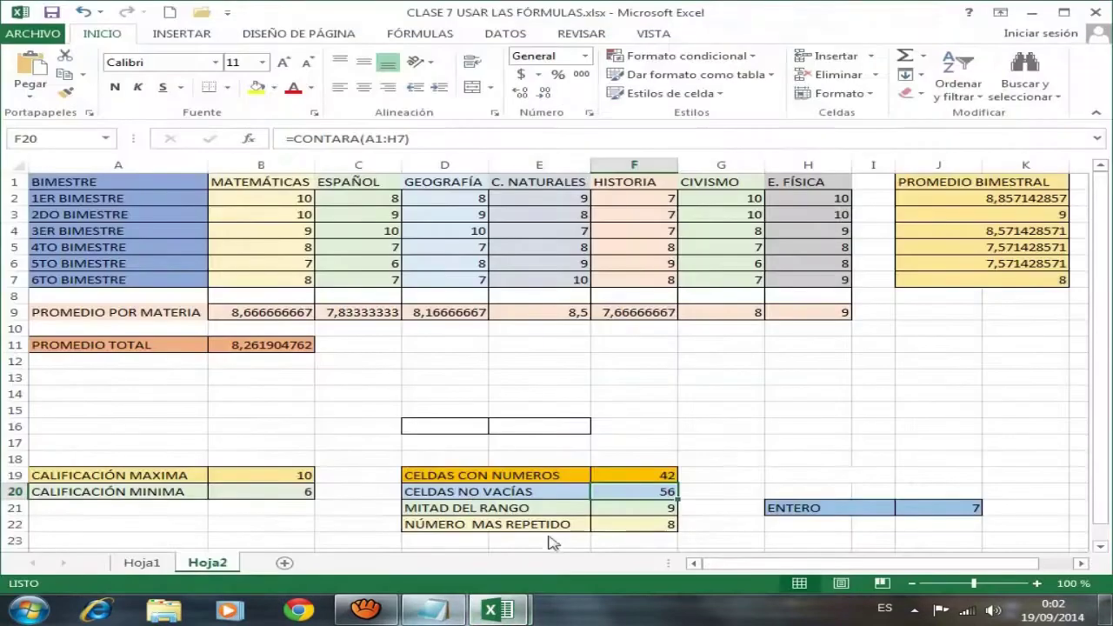
Step: Recommit =CONTARA(A1:H7) in F20, counting 56 non-empty cells
click(524, 493)
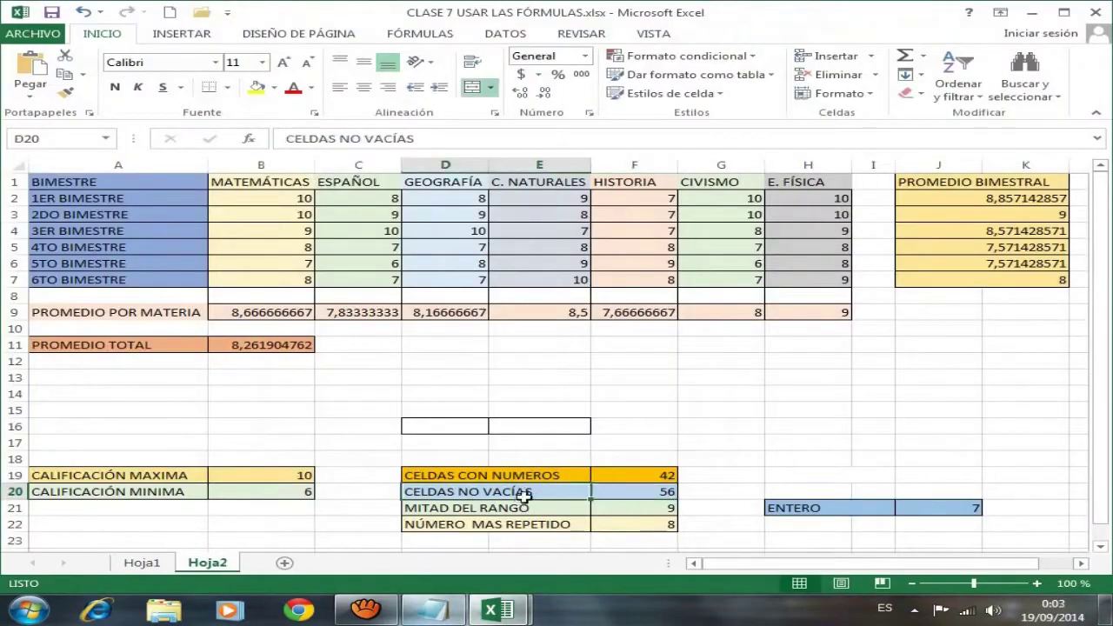
click(645, 493)
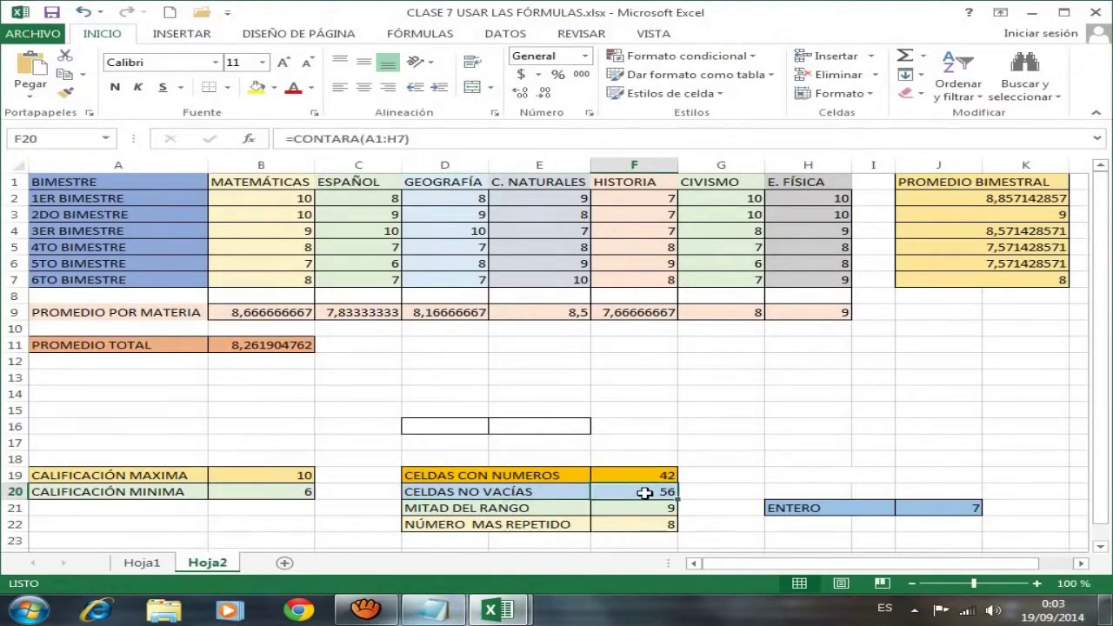
click(427, 140)
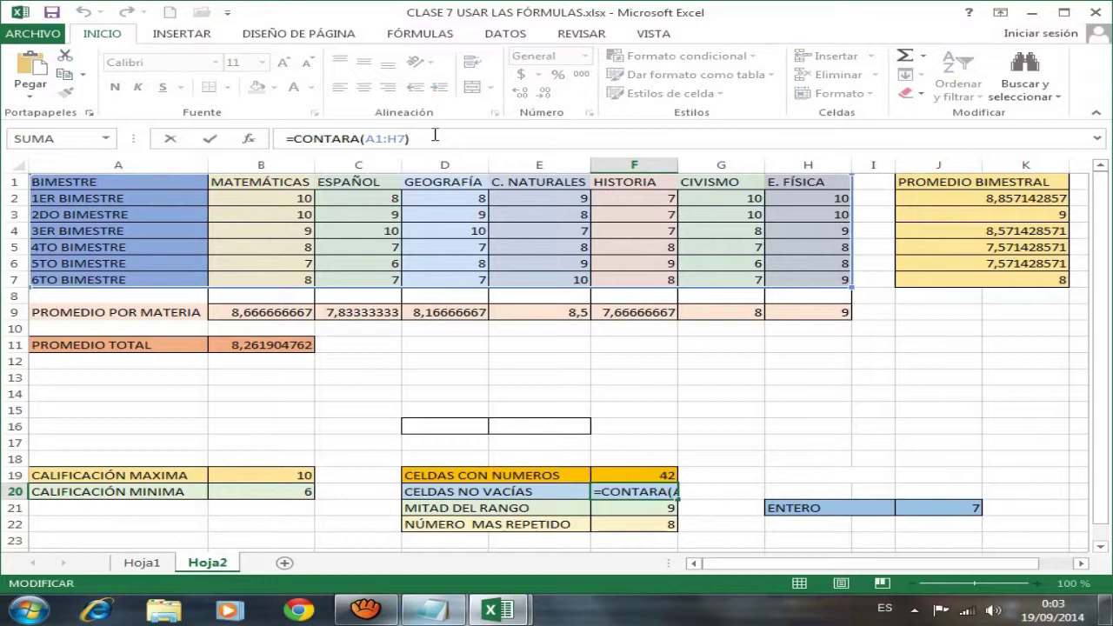
drag(412, 136, 283, 139)
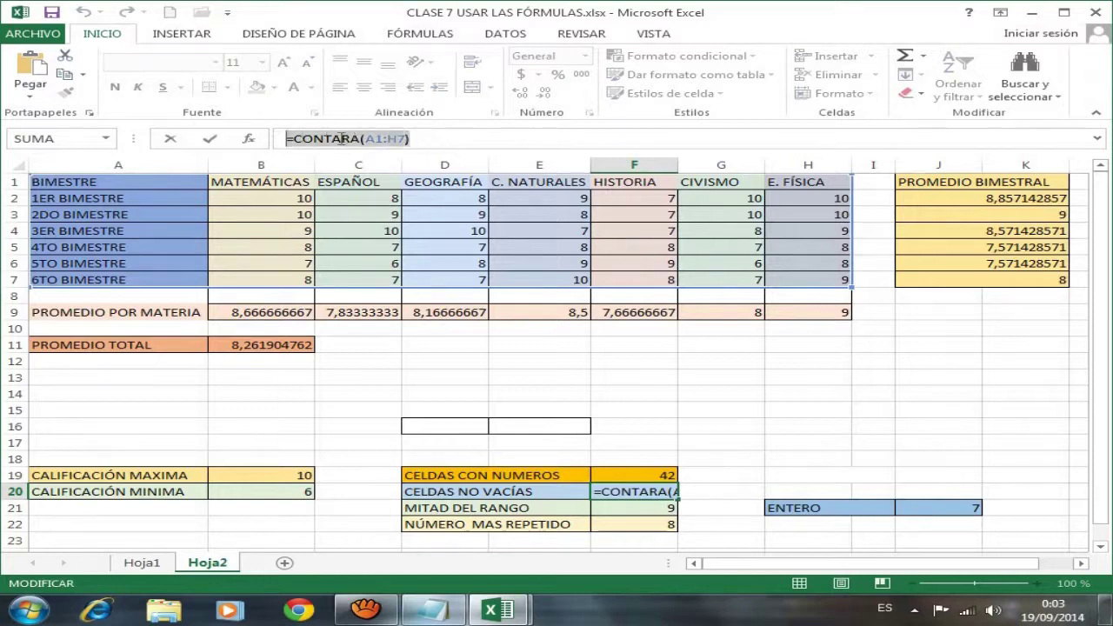
click(442, 139)
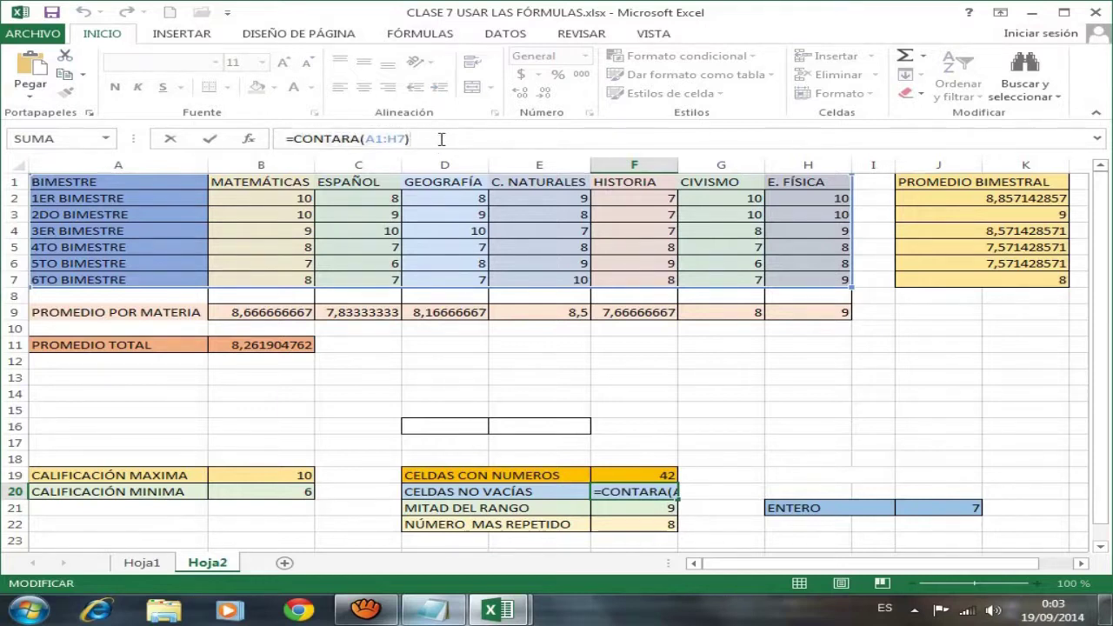
key(Return)
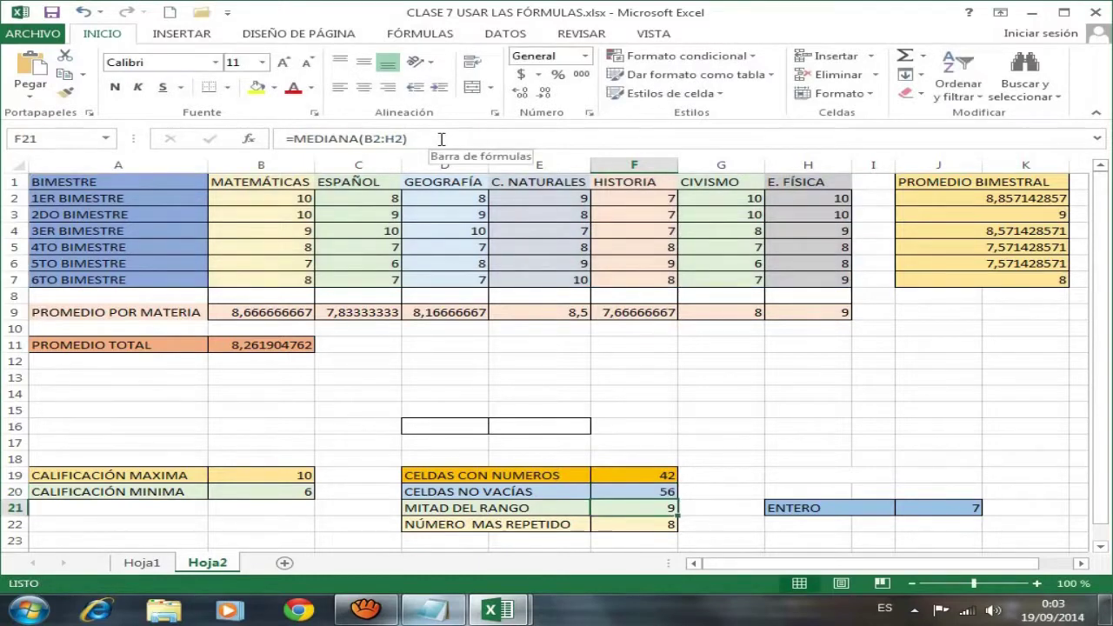
Step: Highlight the 15.- MEDIANA notes block, then return to the Excel grade workbook
click(432, 609)
scroll(502, 556, down, 2)
scroll(504, 550, down, 1)
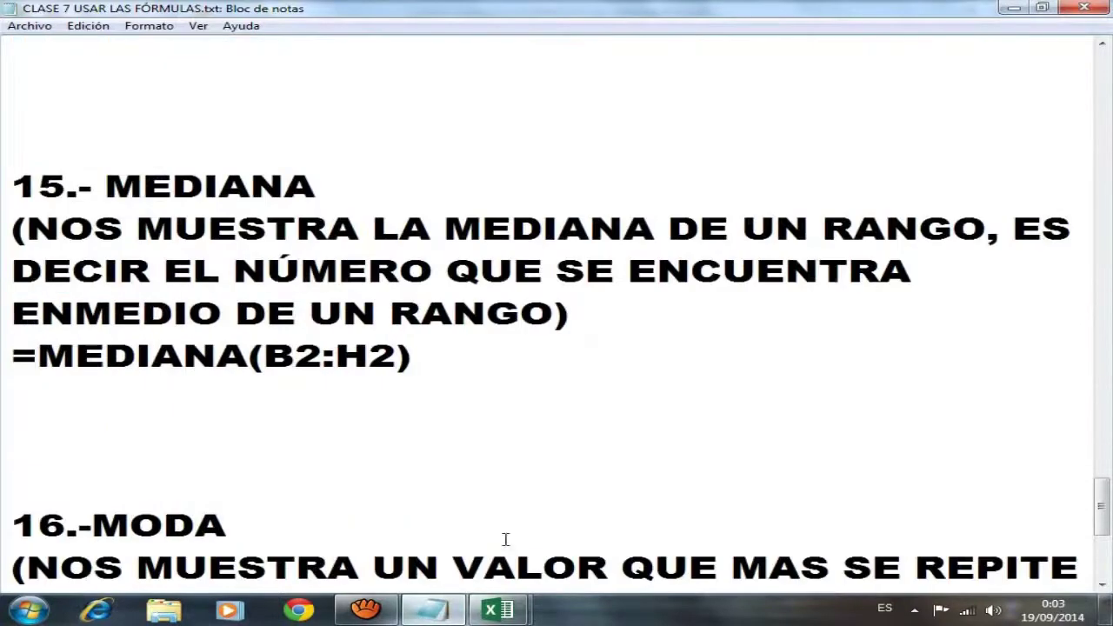
click(7, 180)
drag(7, 181, 509, 342)
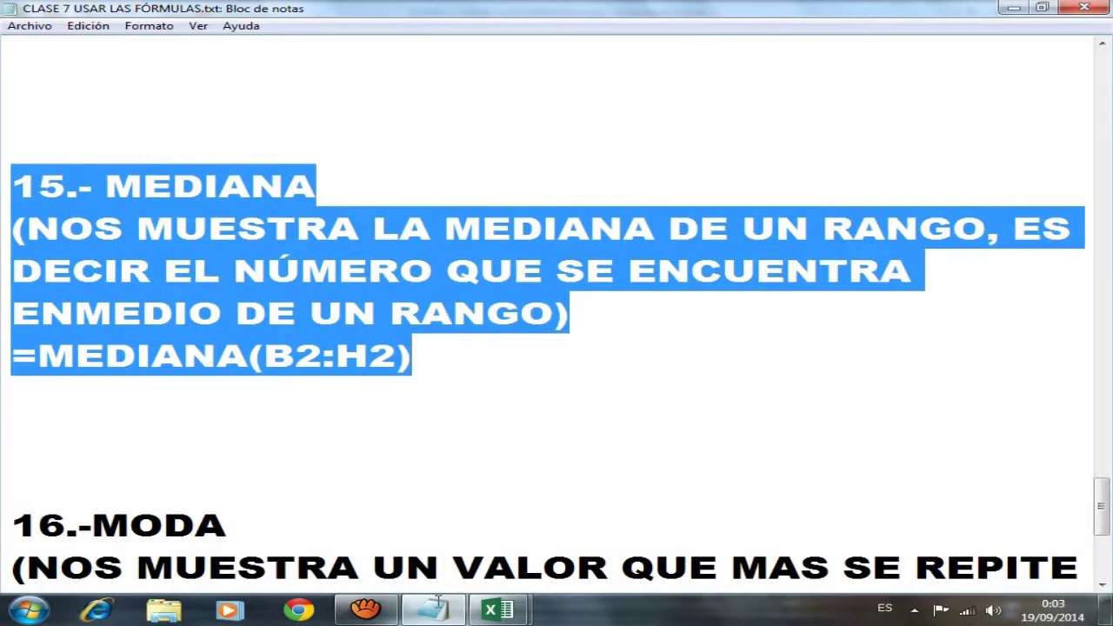
mouse_move(497, 609)
click(582, 534)
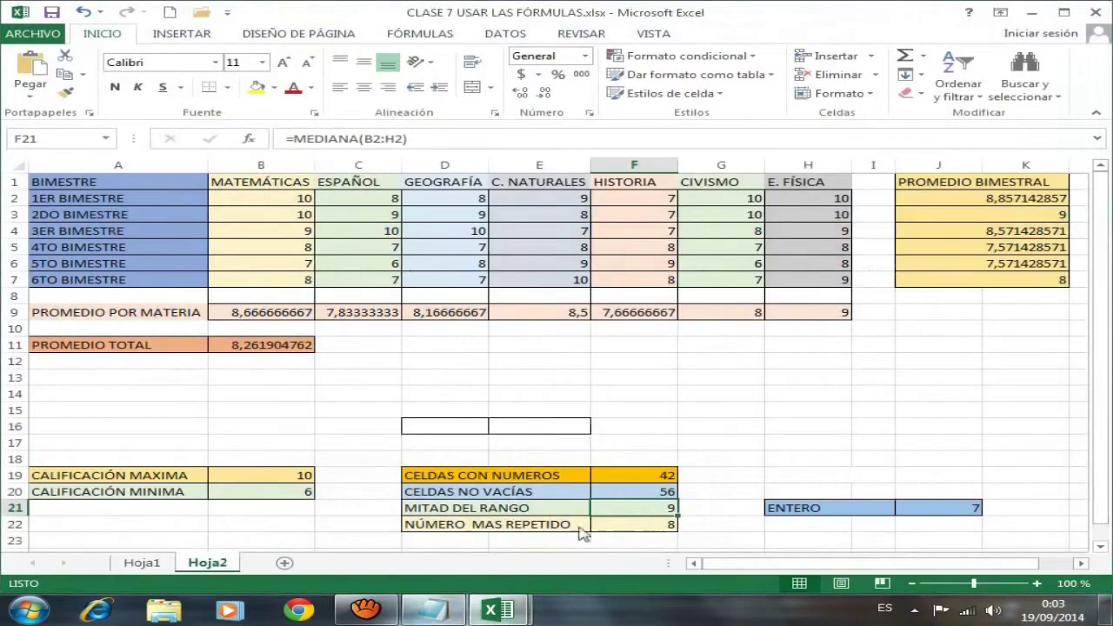
Step: Recommit =MEDIANA(B2:H2) in F21 showing 9, then switch back to the notes
click(528, 509)
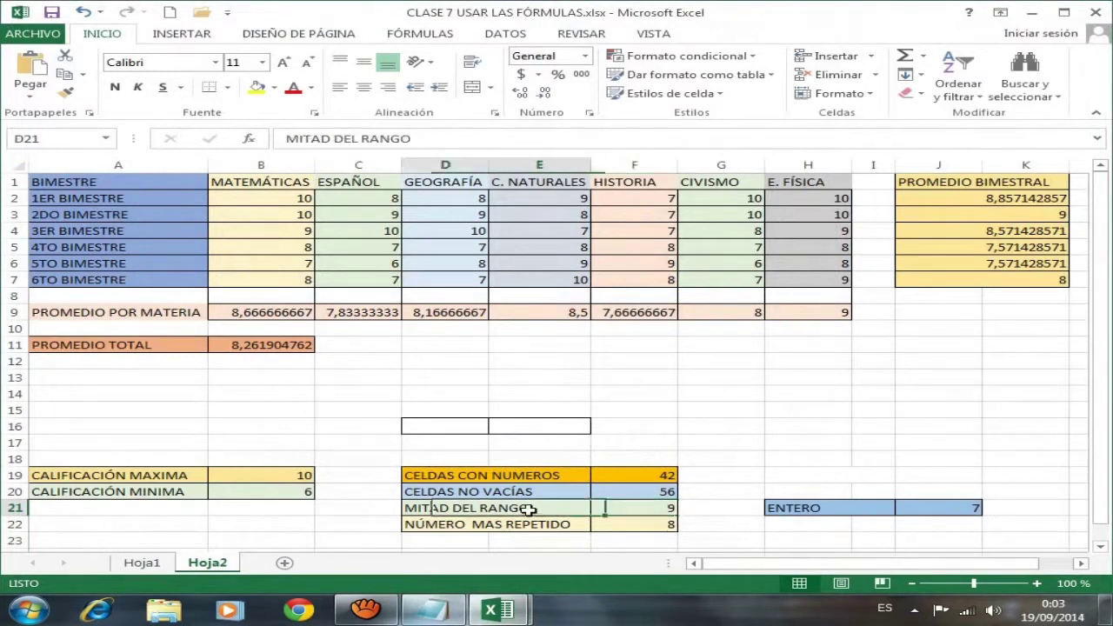
click(638, 511)
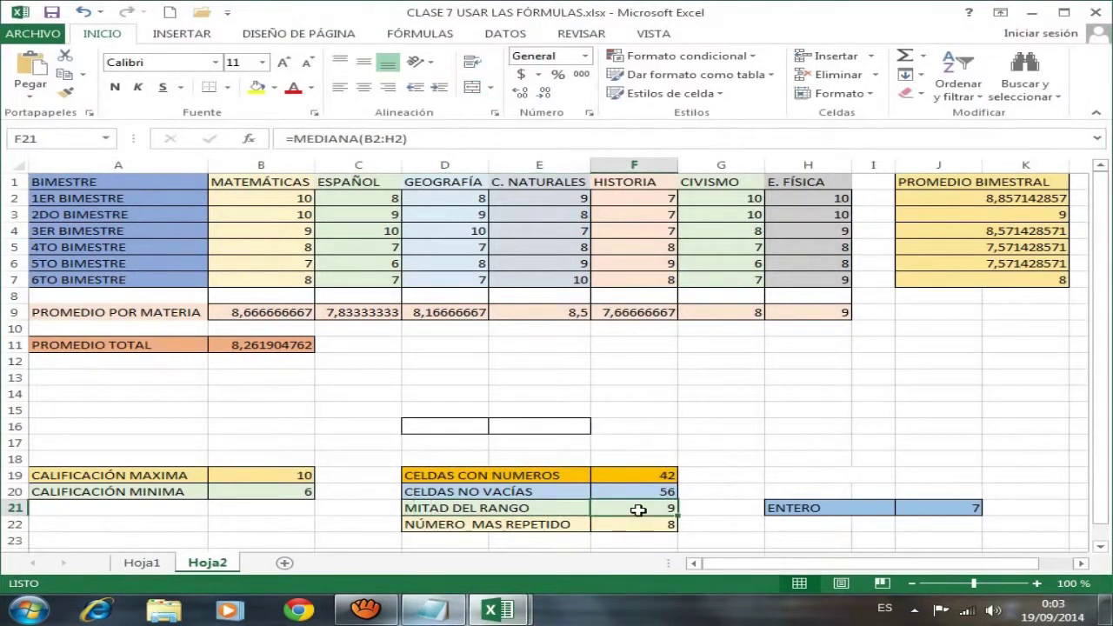
click(452, 141)
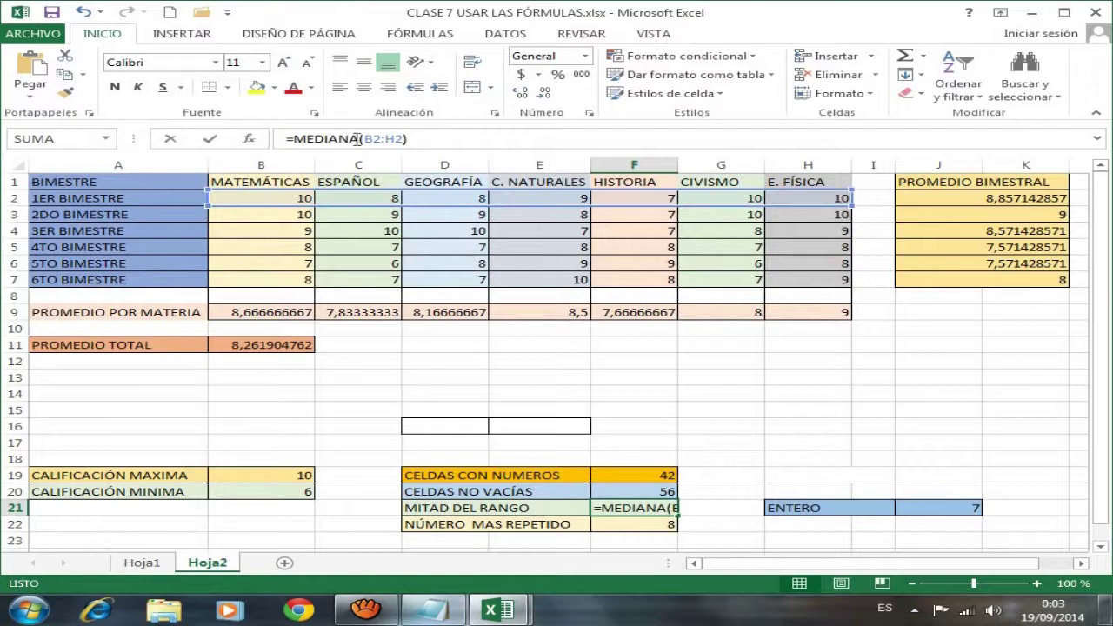
drag(275, 139, 408, 139)
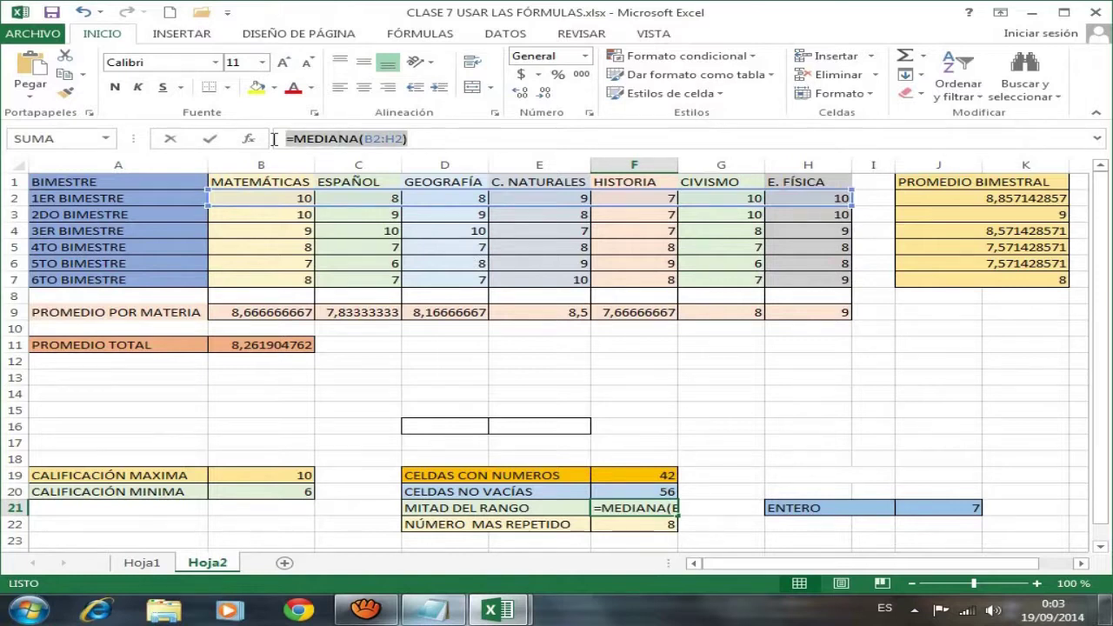
click(438, 141)
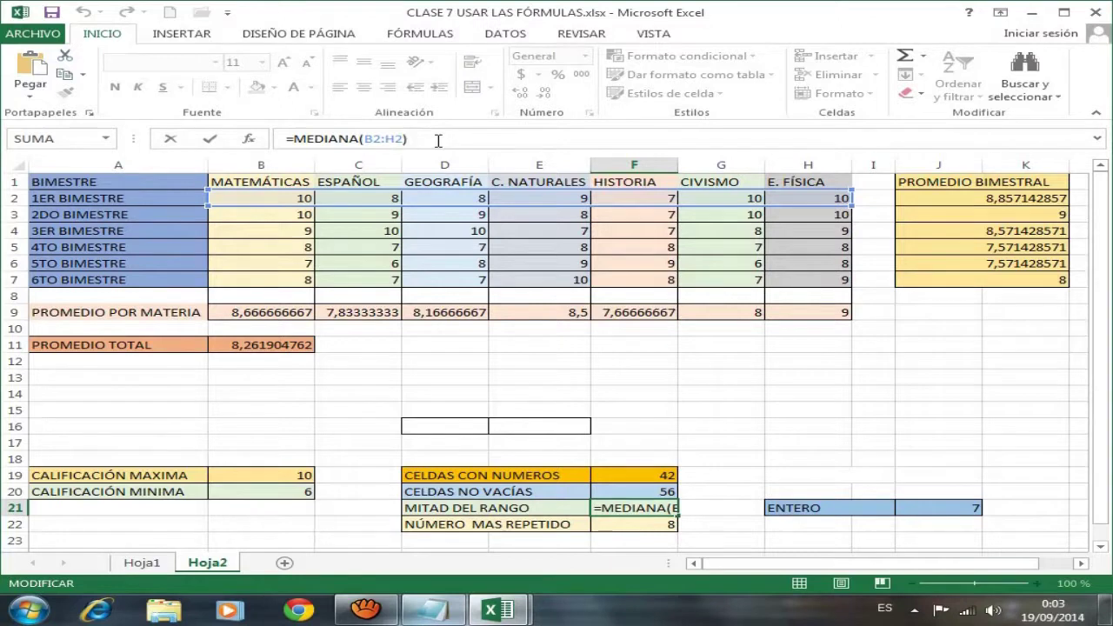
key(Return)
click(651, 511)
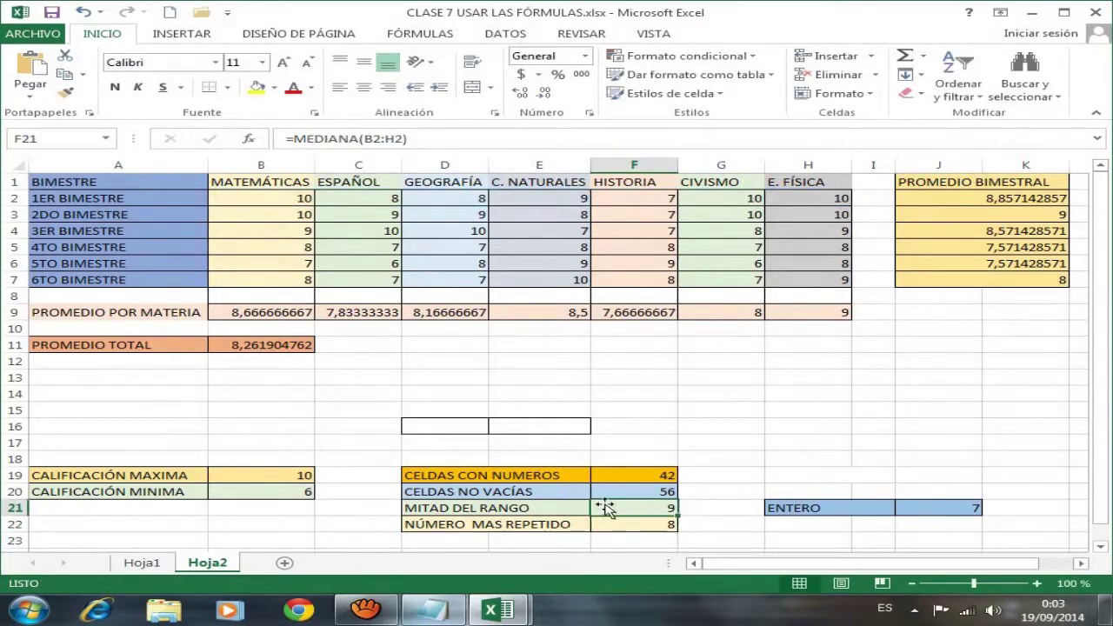
click(430, 613)
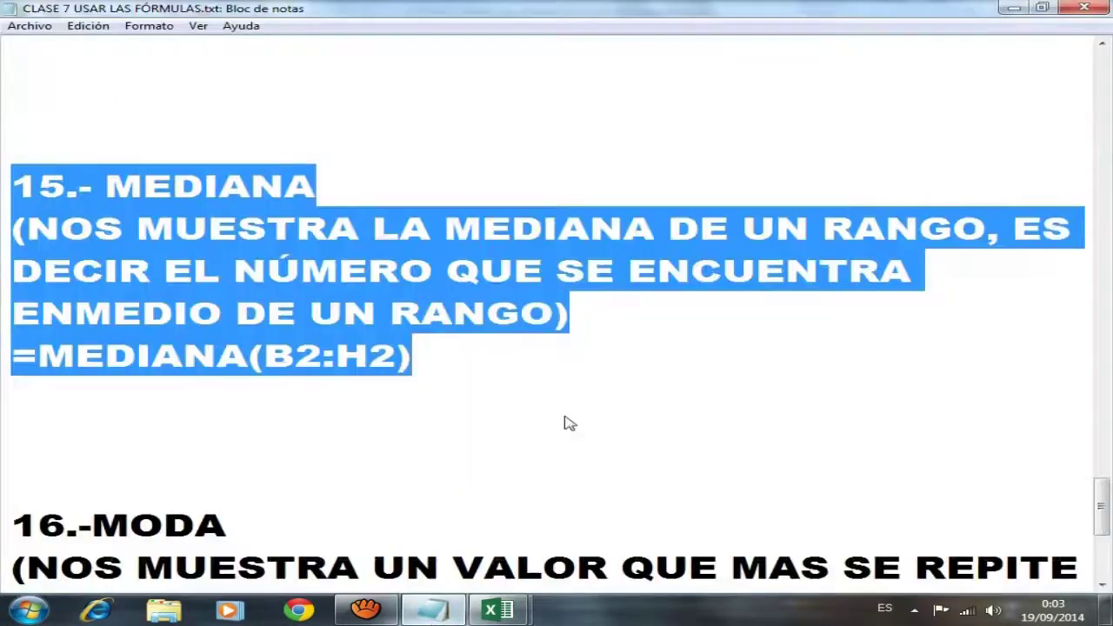
Step: Select the 16.-MODA note through =MODA(B2:H7) in Notepad, then return to the grade workbook
scroll(575, 426, down, 2)
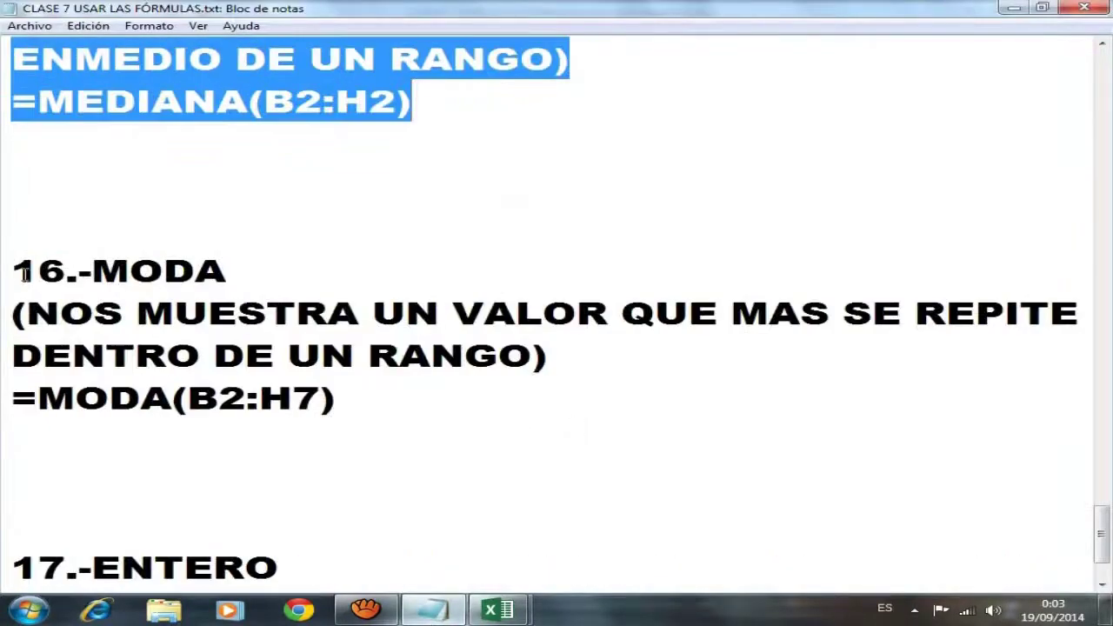
drag(25, 273, 531, 397)
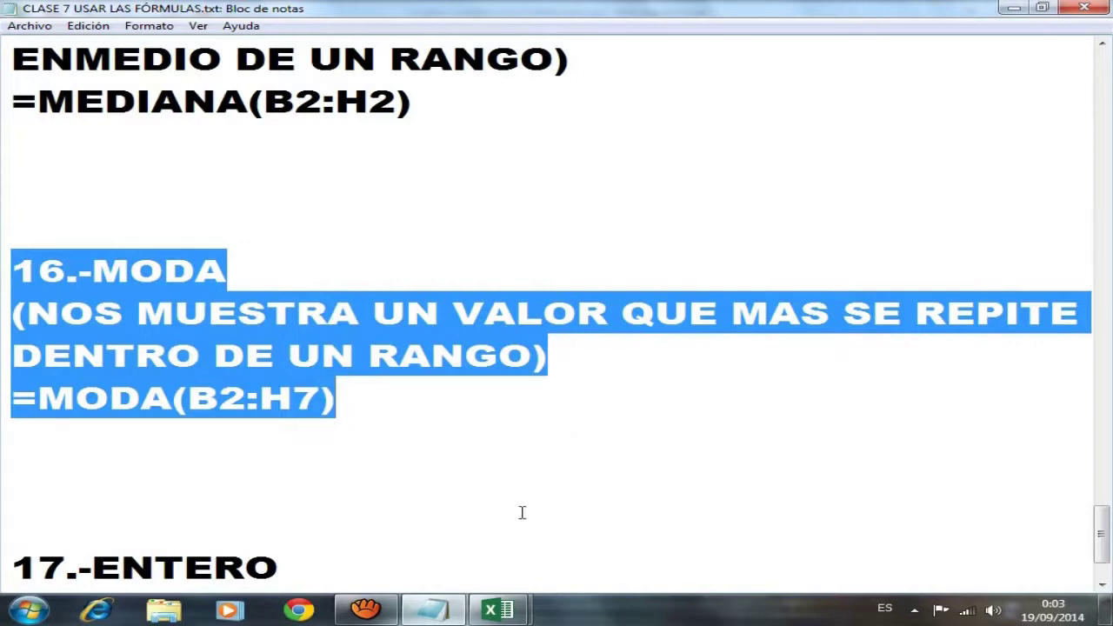
mouse_move(500, 613)
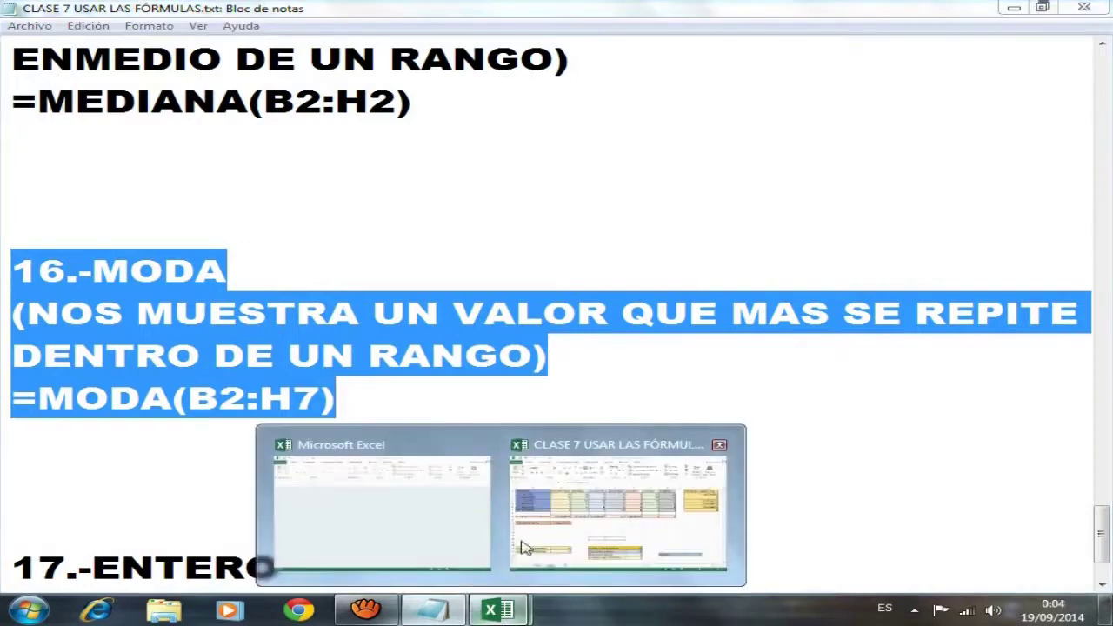
click(583, 527)
Step: Enter =MODA(B2:H7) in F22 beside NÚMERO MAS REPETIDO so it shows 8
click(570, 524)
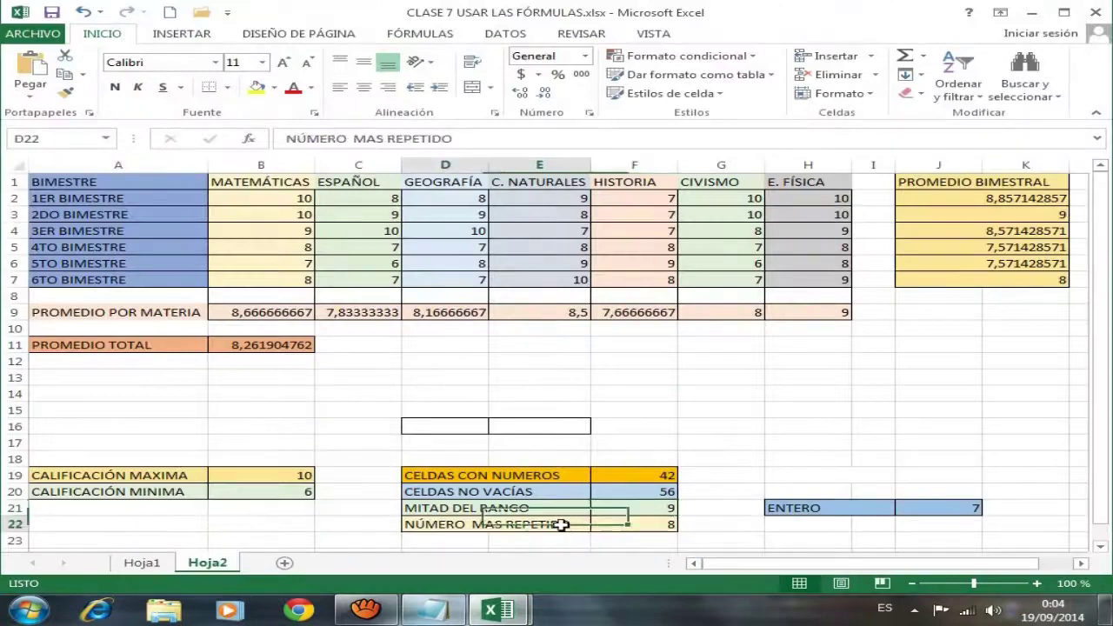
click(621, 525)
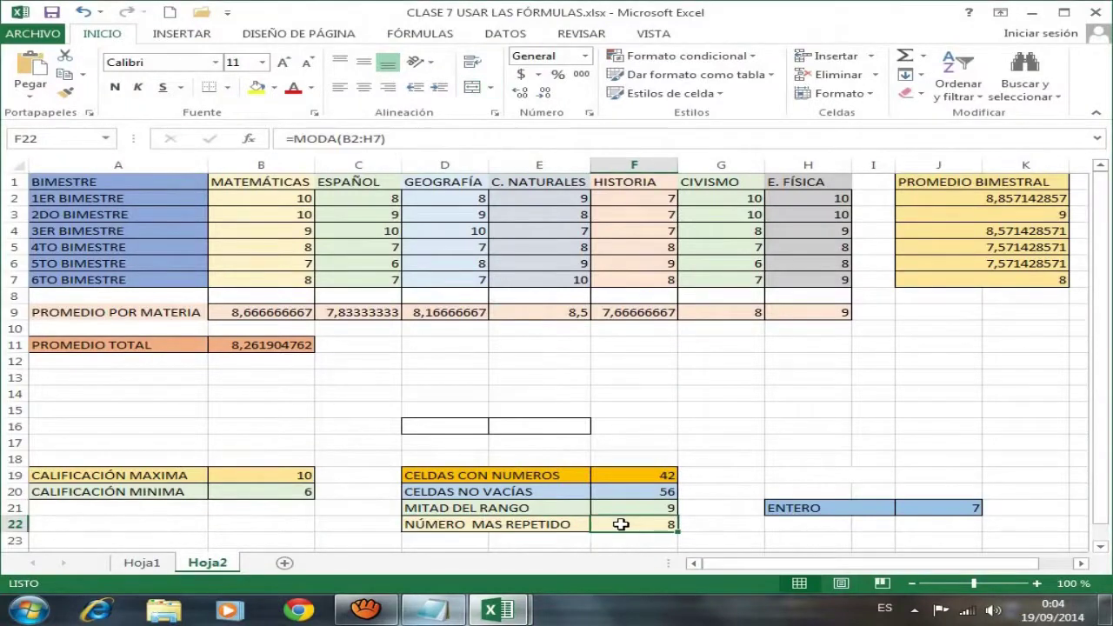
drag(418, 138, 280, 137)
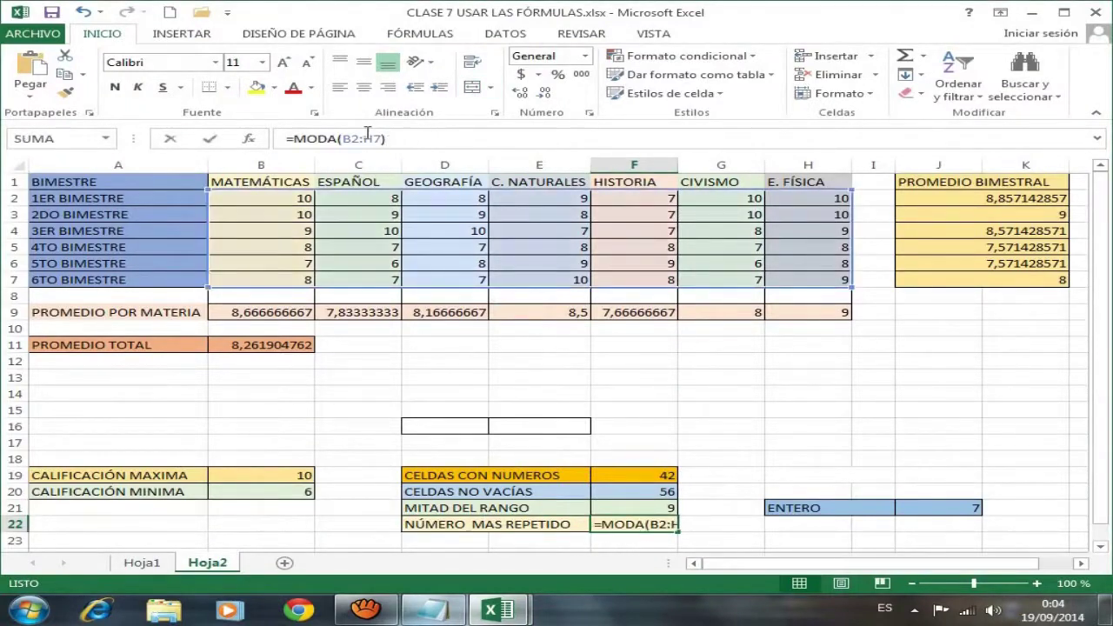
click(400, 139)
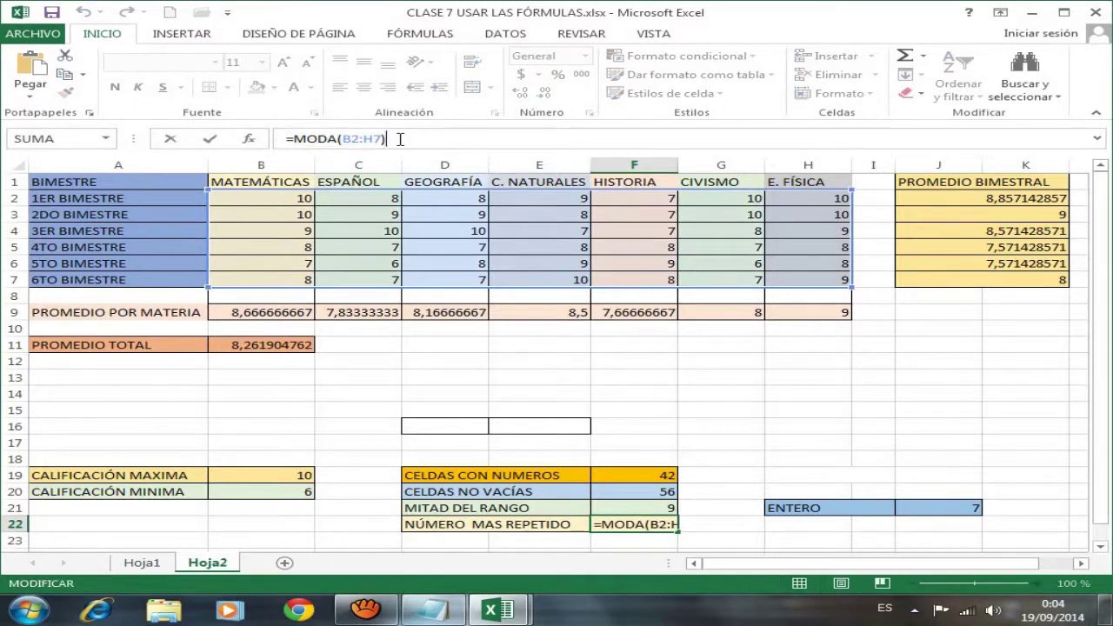
key(Return)
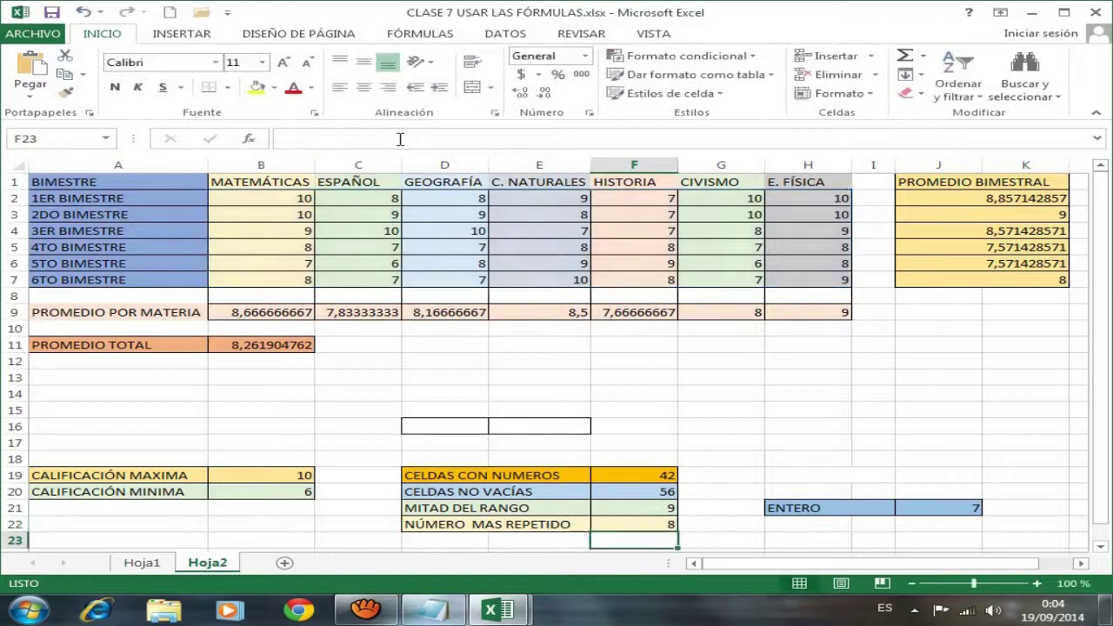
click(609, 524)
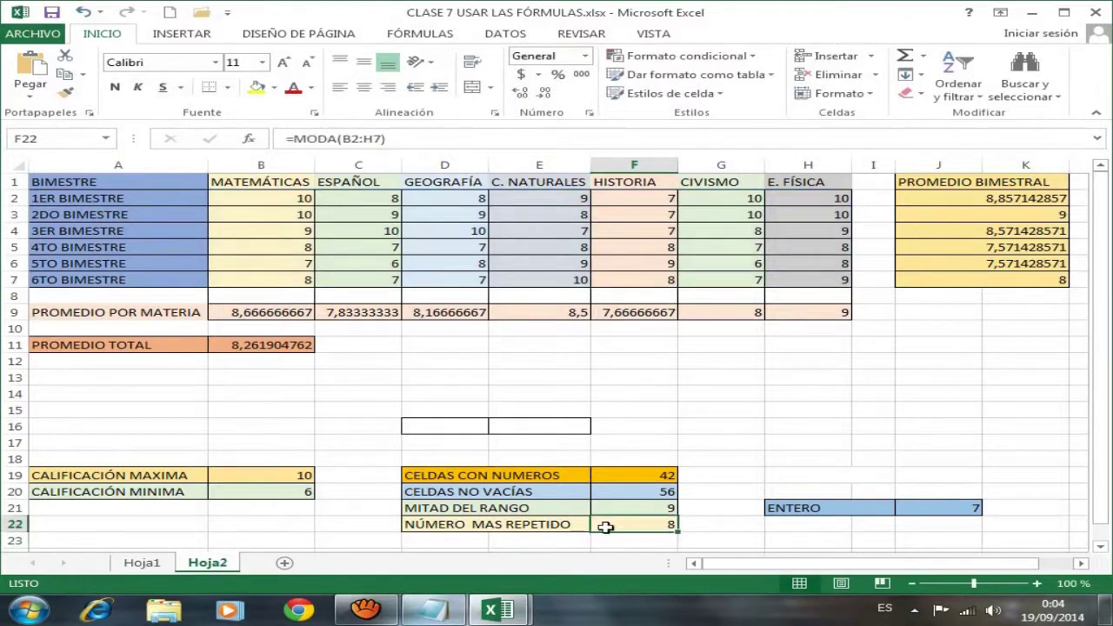
Step: Bring the Notepad lesson notes back to the front and scroll further down
mouse_move(432, 609)
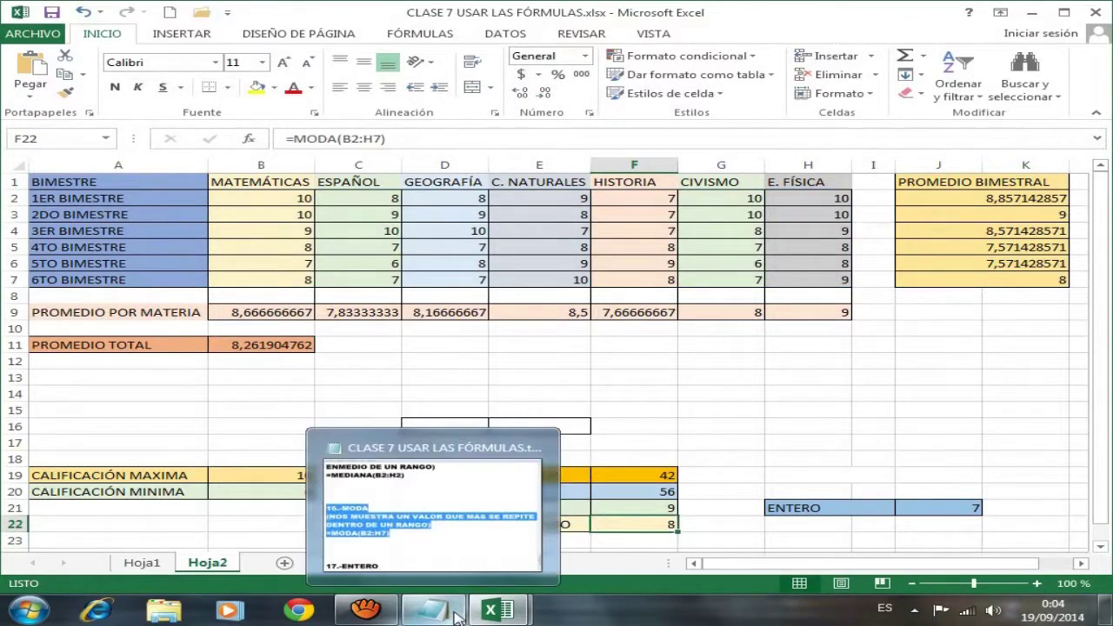
click(550, 485)
scroll(569, 457, down, 1)
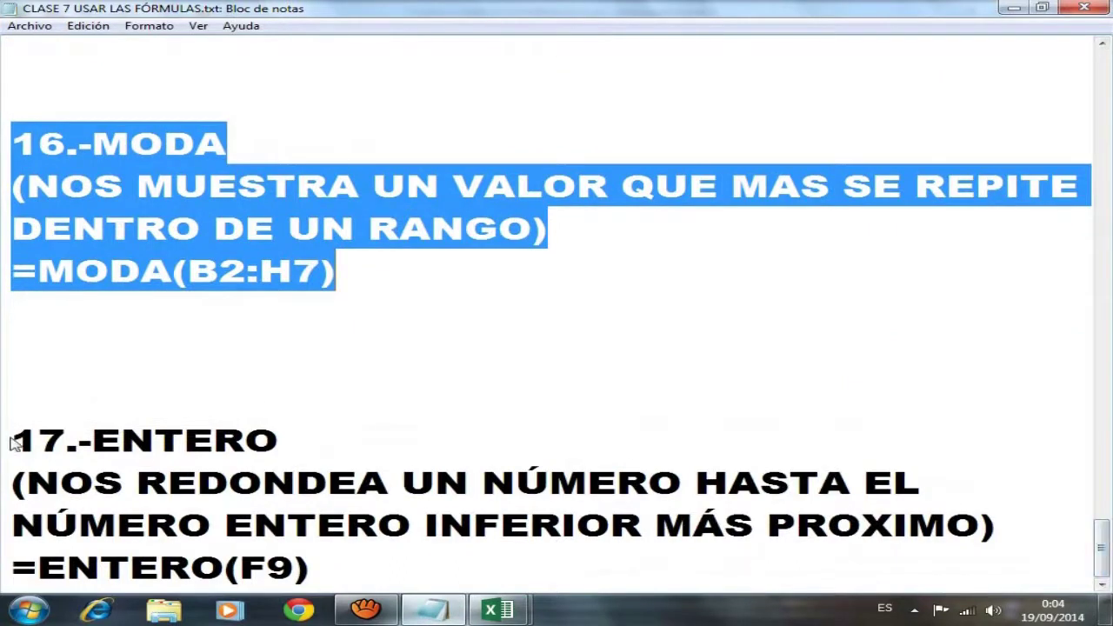
Step: Mark the 17.-ENTERO note with its =ENTERO(F9) example, then switch back to Excel
drag(12, 443, 411, 589)
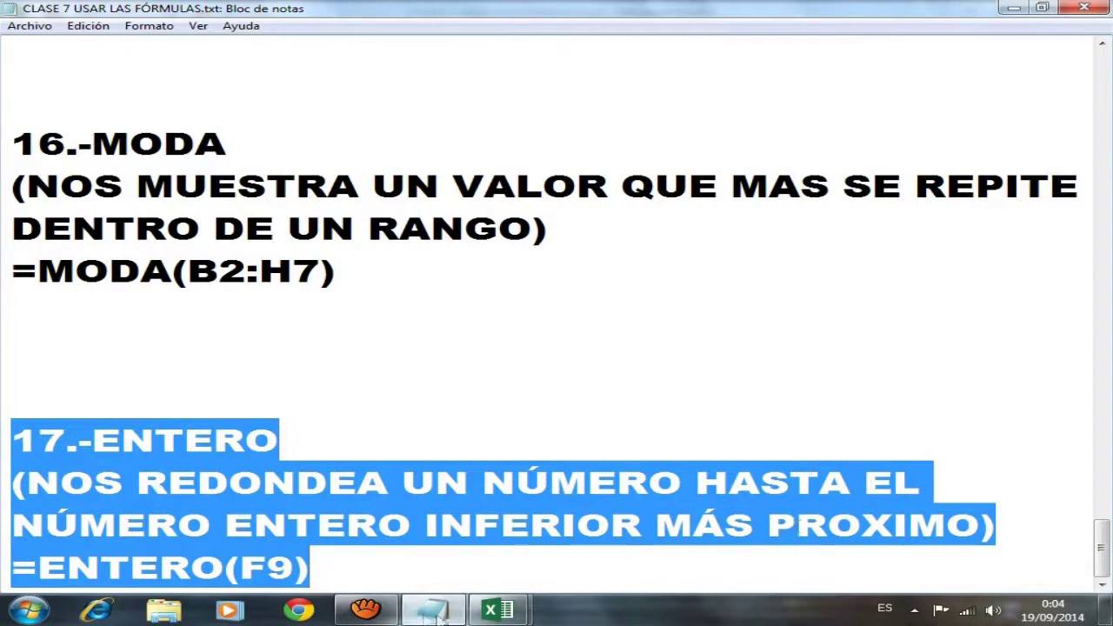
mouse_move(491, 611)
click(574, 538)
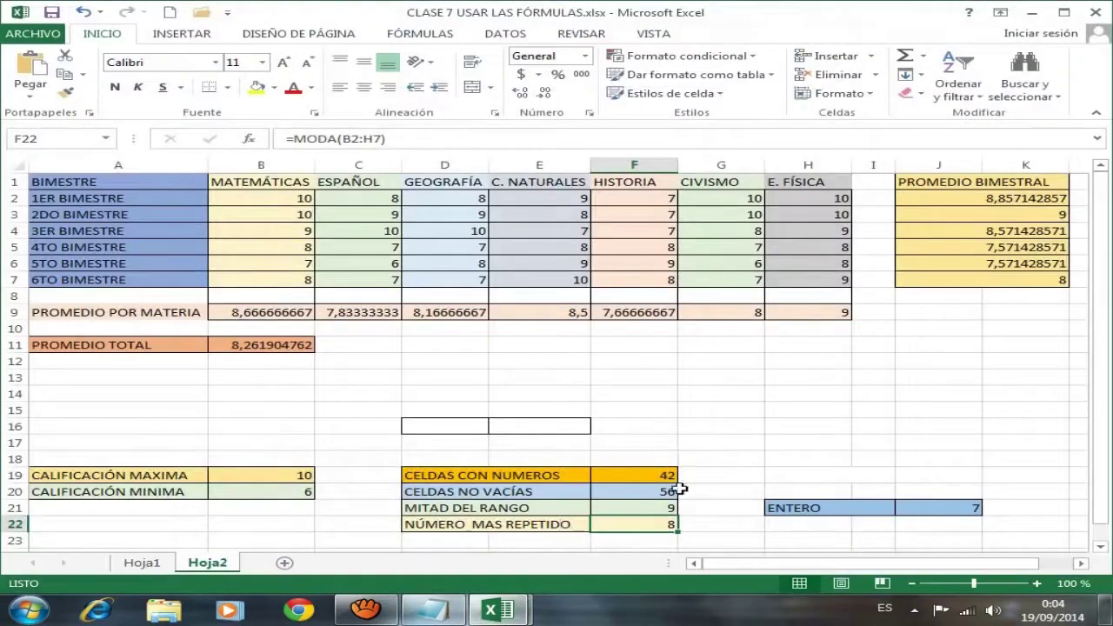
Step: Commit =ENTERO(F9) in J21 so it shows 7, then reopen it to edit the F9 reference
click(829, 509)
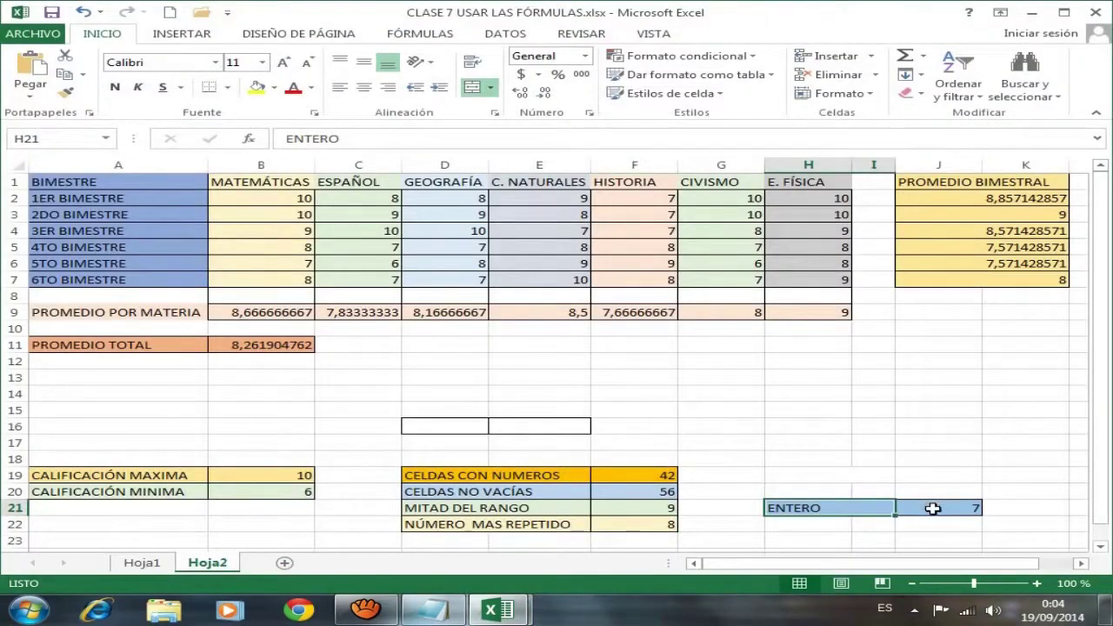
click(933, 509)
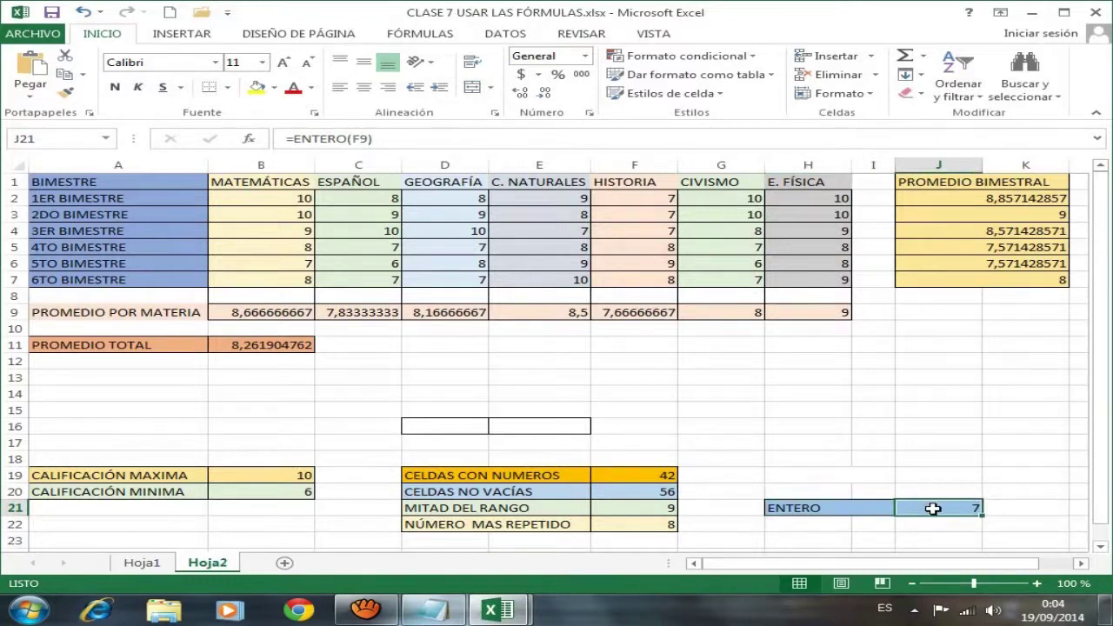
click(406, 137)
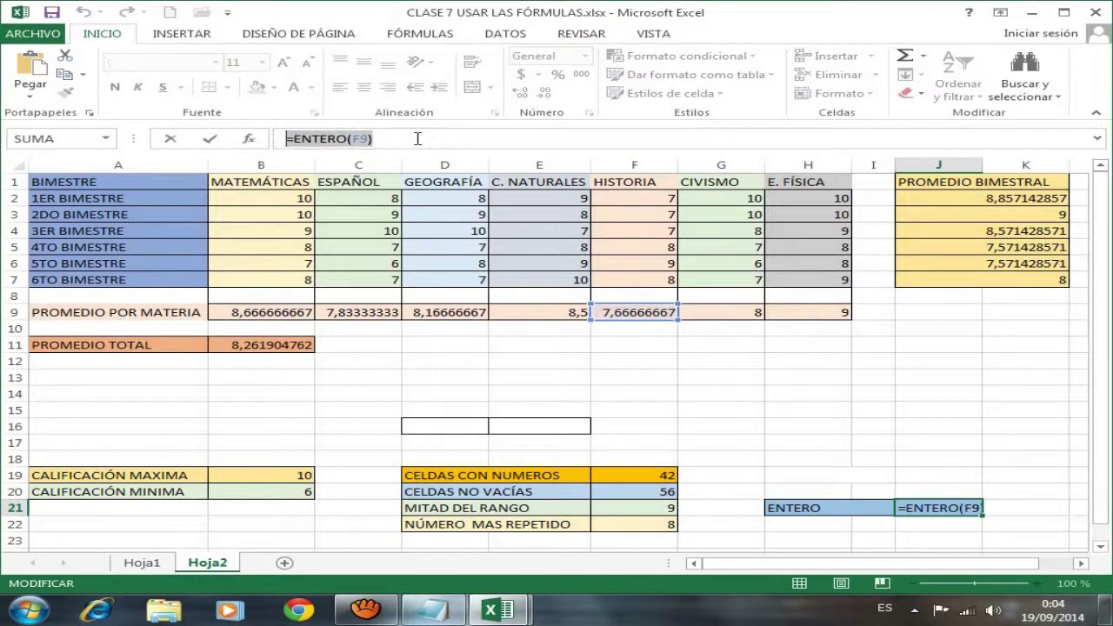
click(414, 138)
drag(365, 139, 244, 139)
key(Return)
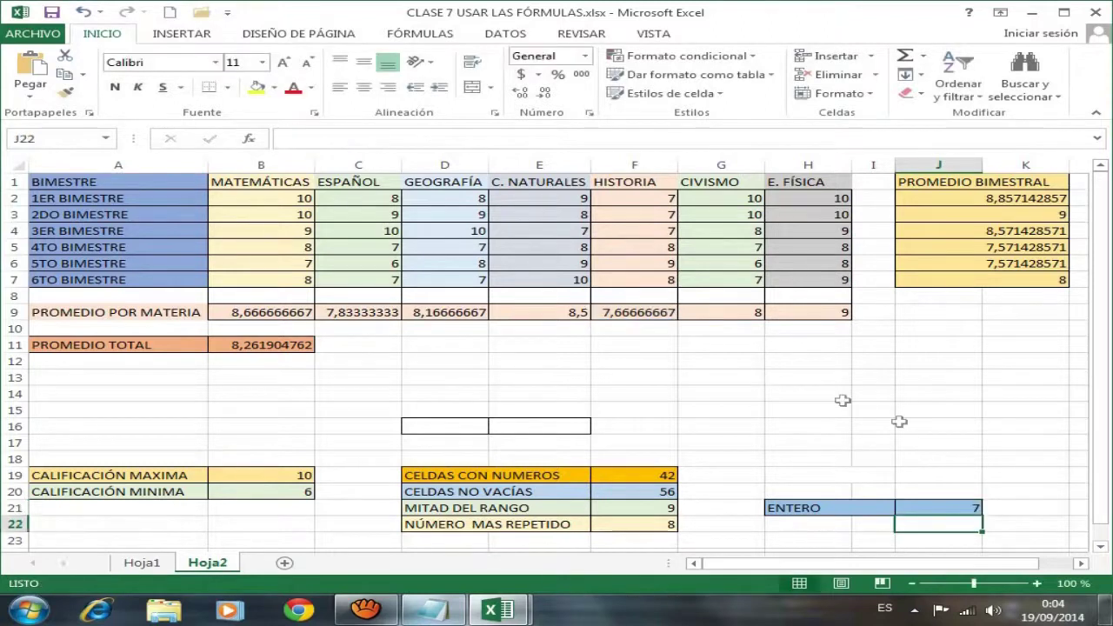
click(917, 509)
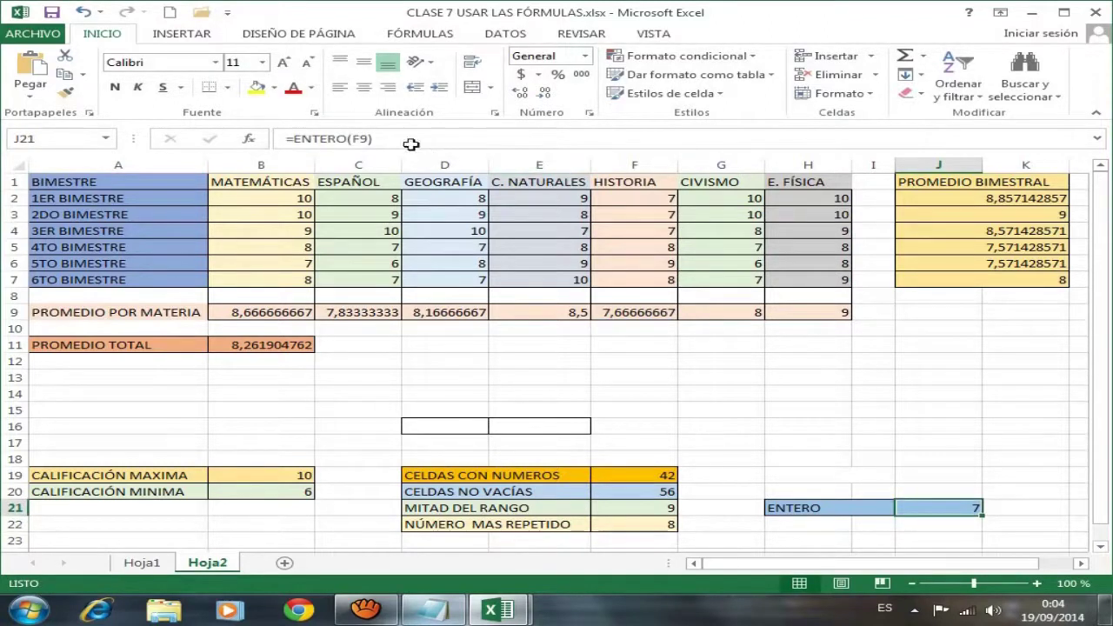
click(356, 138)
click(356, 139)
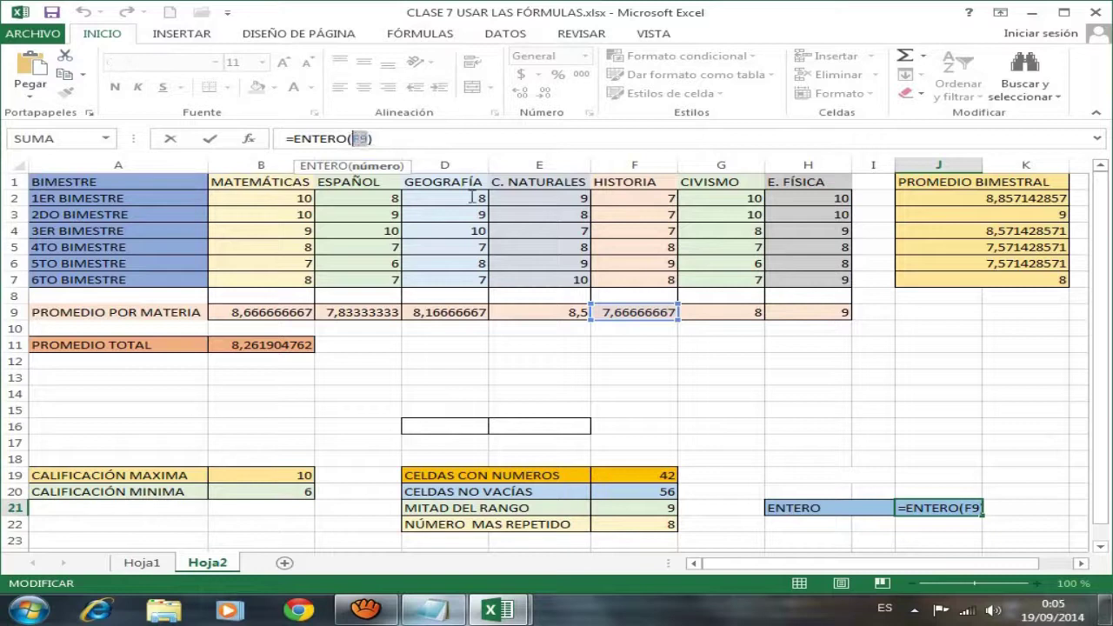
Step: Change J21's formula to =ENTERO(E9) and check the new result
text(E)
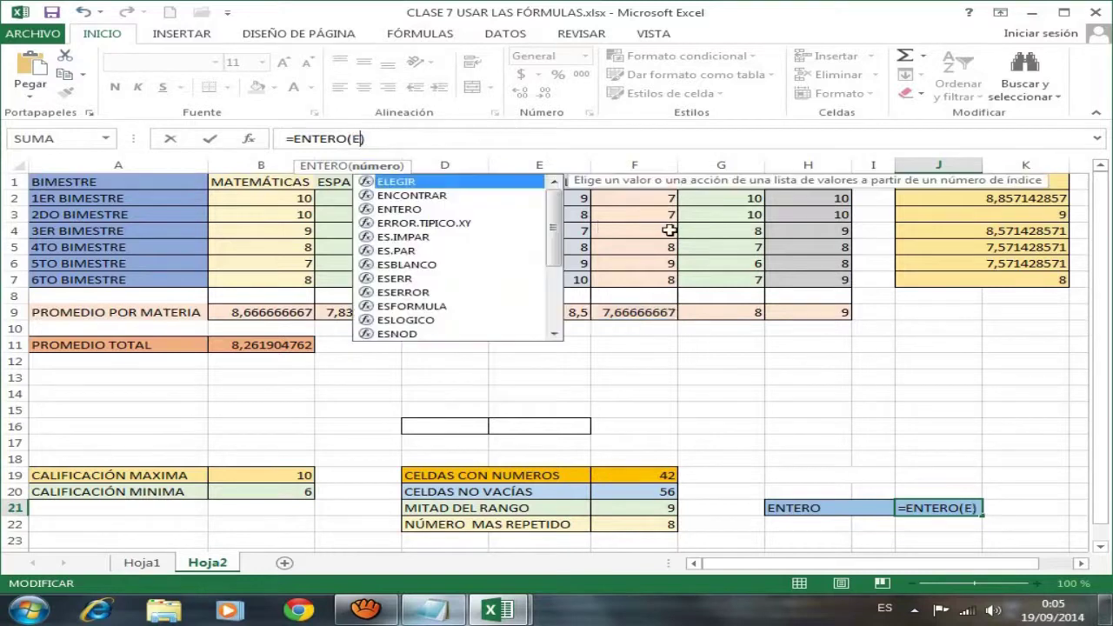
text(9)
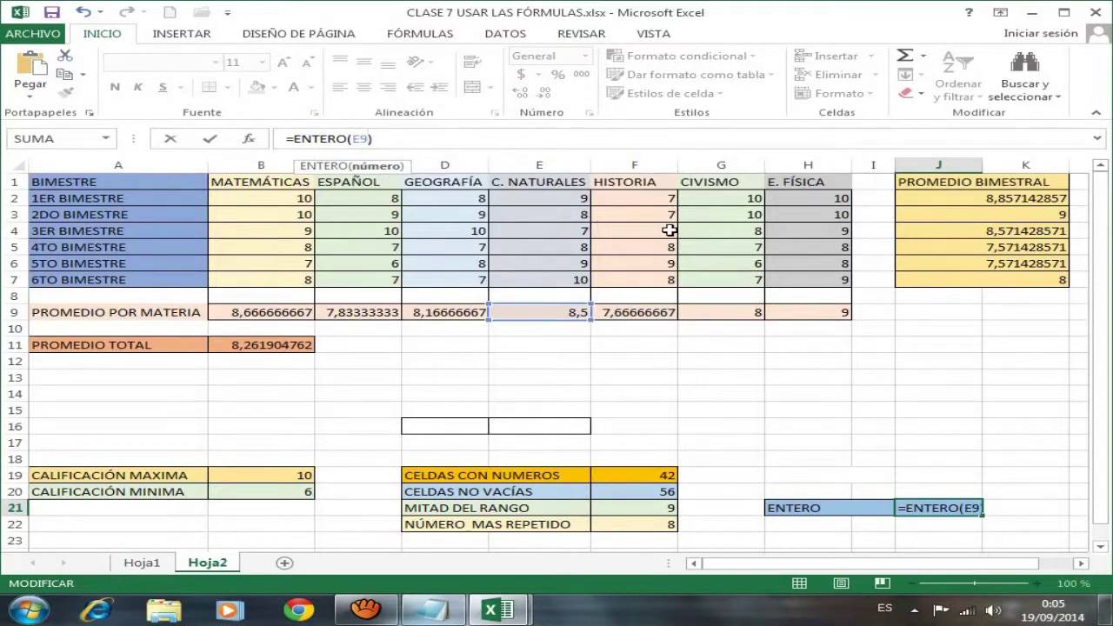
key(Return)
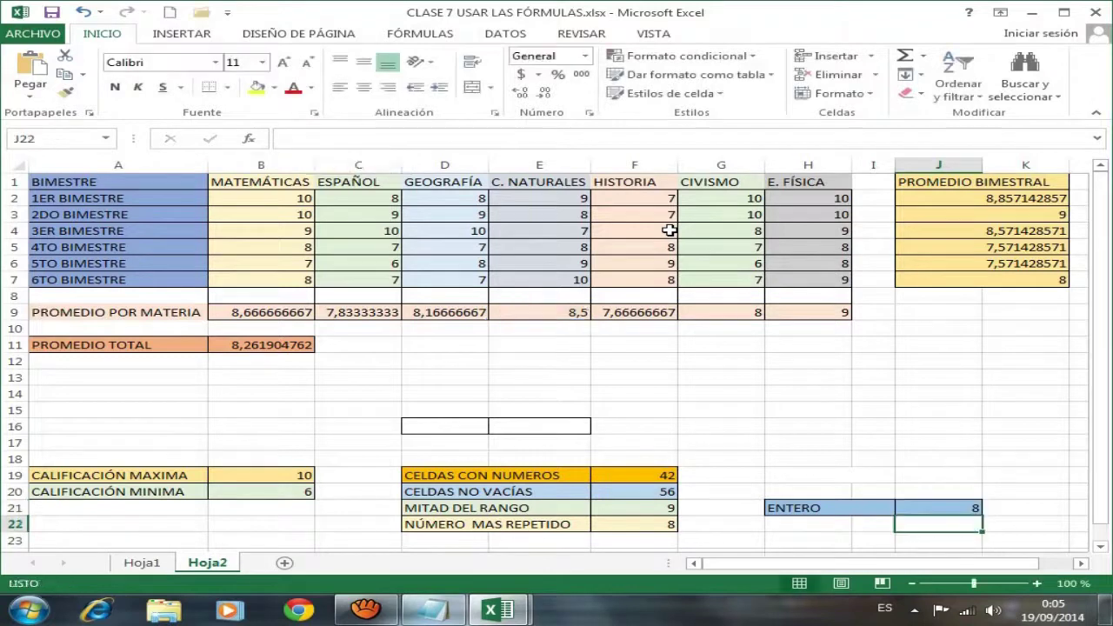
click(921, 510)
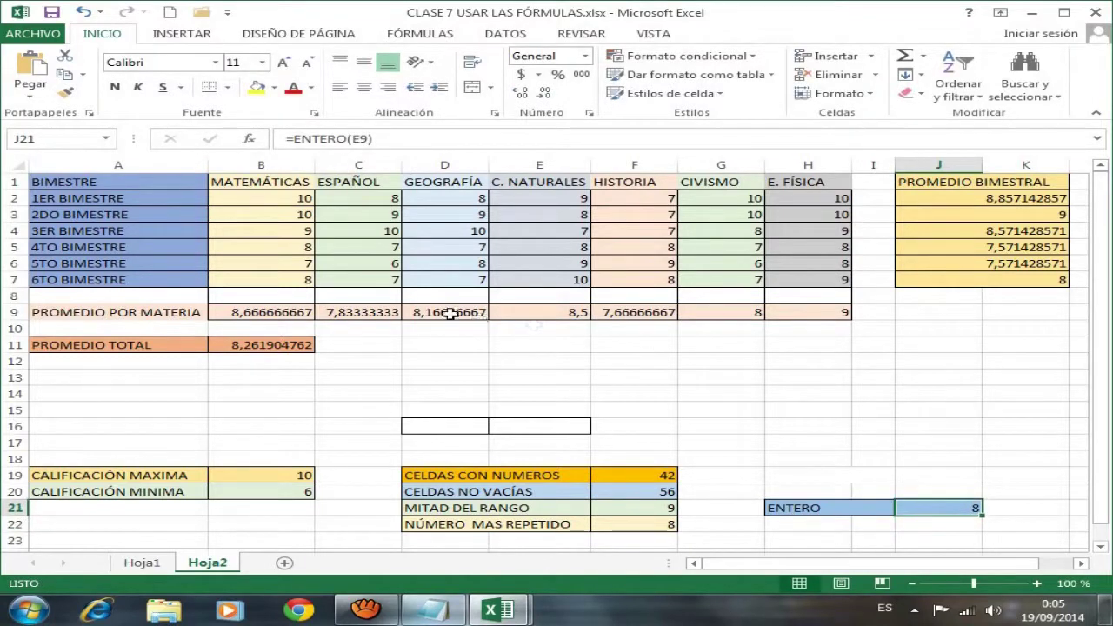
Step: Change J21 to =ENTERO(D9), returning 8 from the GEOGRAFÍA average, then switch to Notepad
click(366, 139)
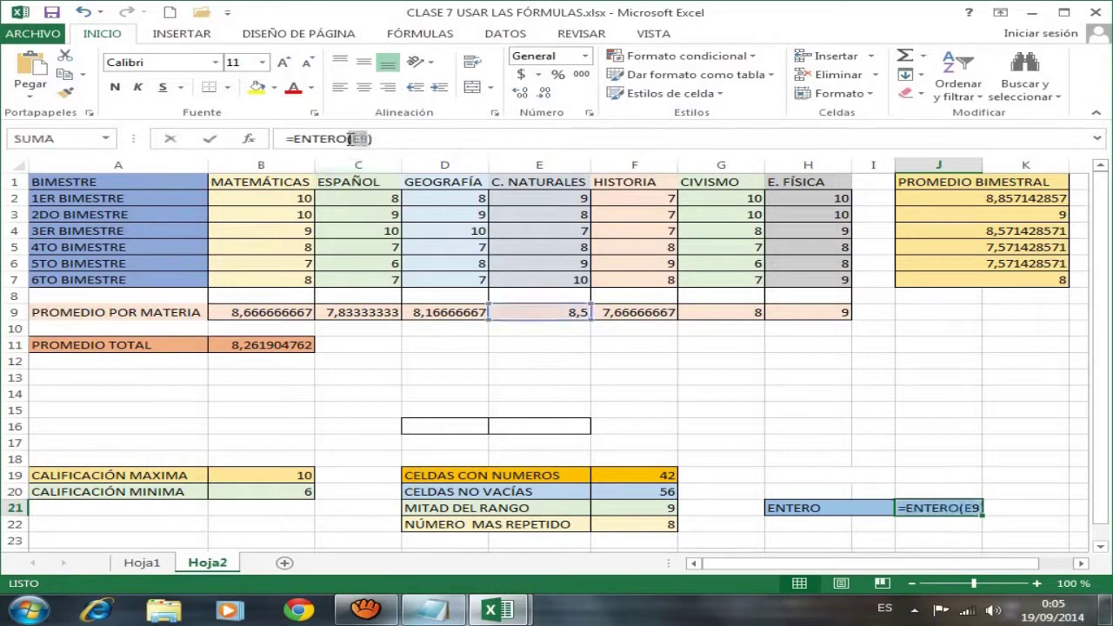
drag(354, 139, 374, 139)
click(368, 139)
text())
double_click(358, 139)
text(D9)
key(Return)
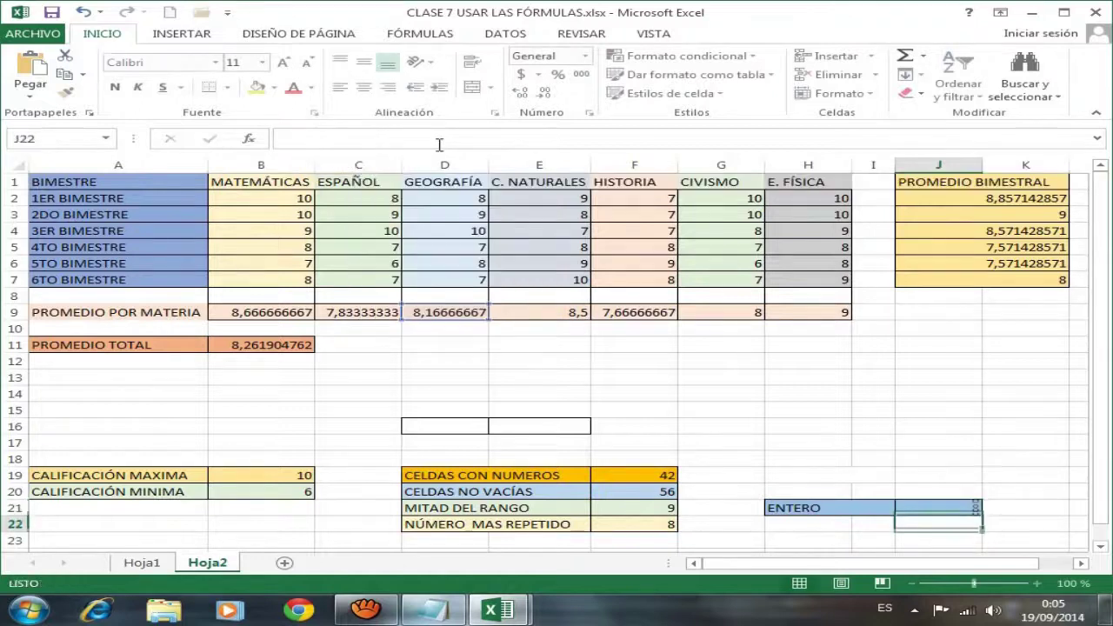
click(951, 510)
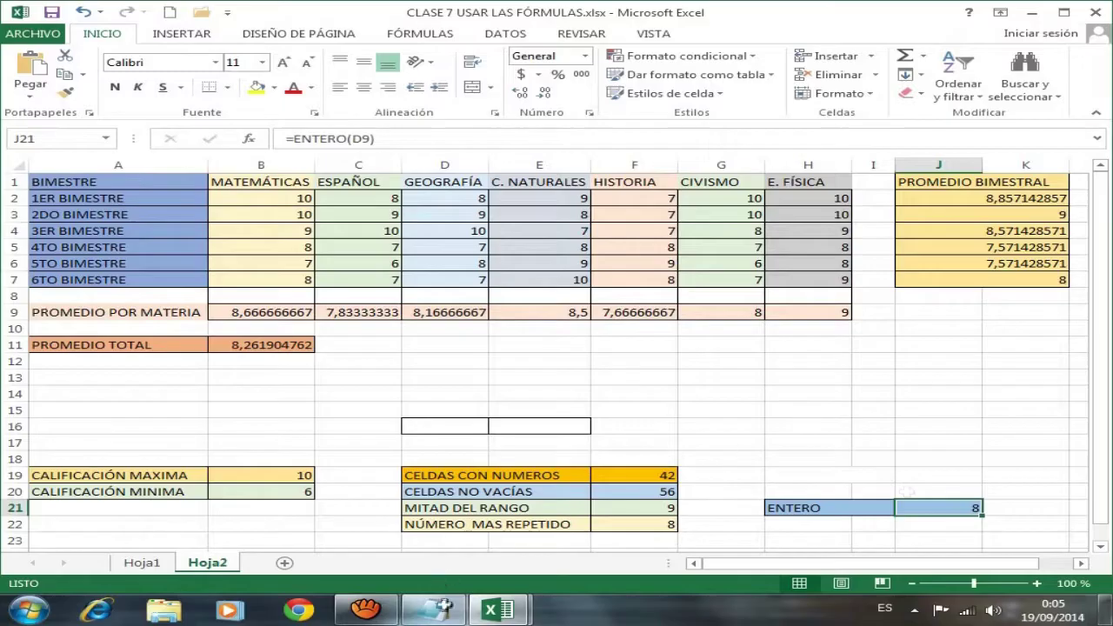
click(442, 609)
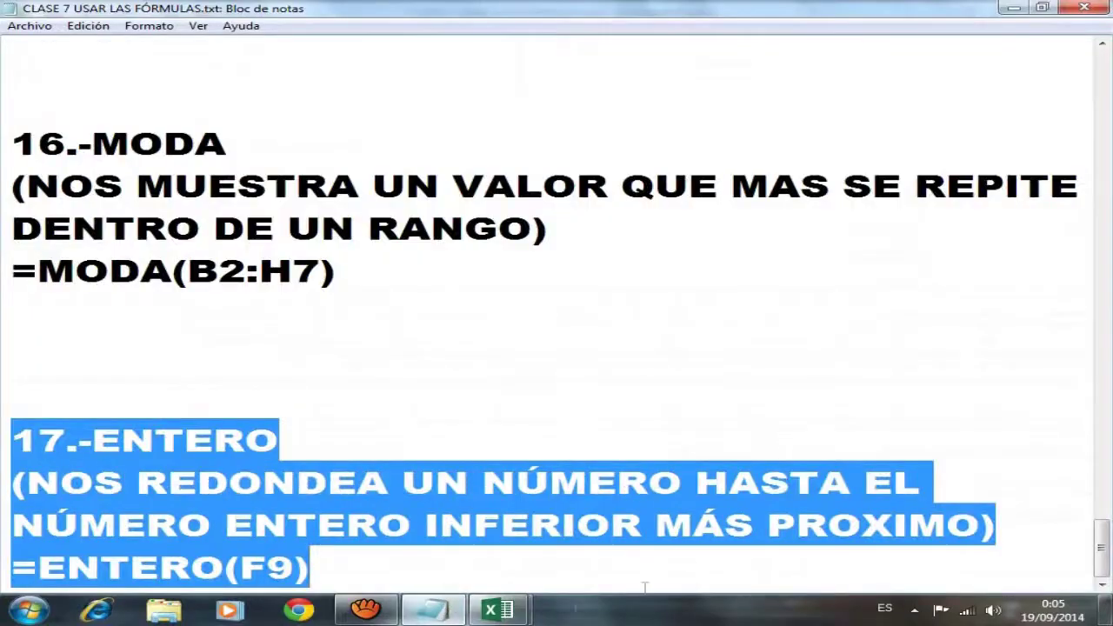
Step: Bring the Excel grade workbook back to the front, with J21 still showing 8
mouse_move(498, 609)
click(639, 459)
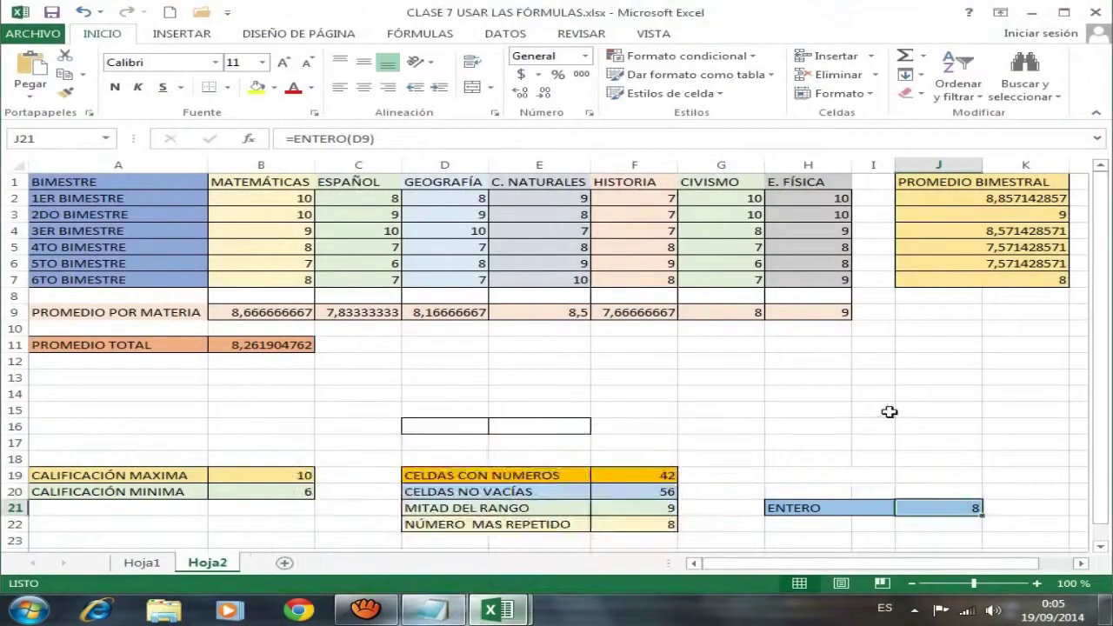